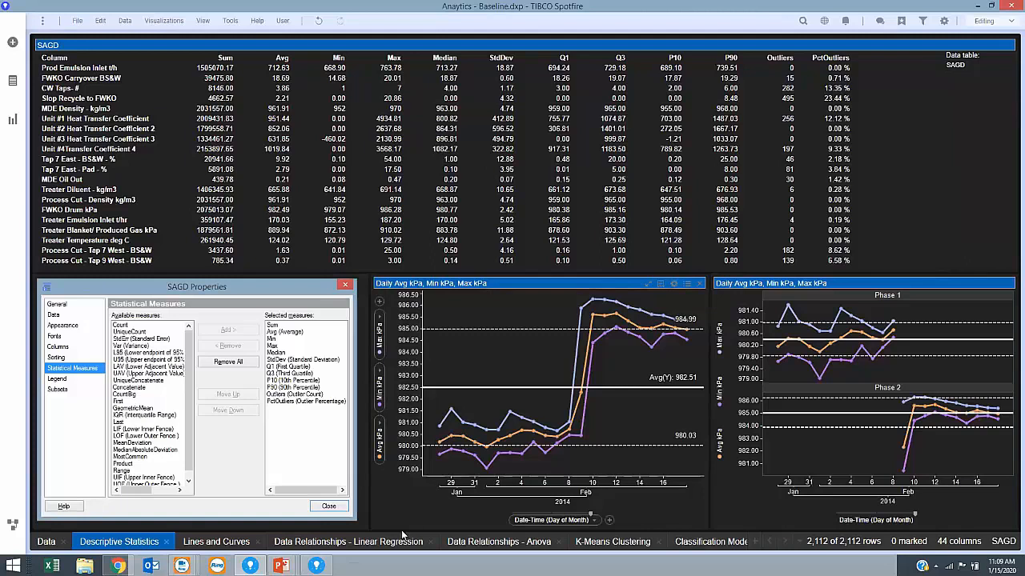
Step: Reapply the Max aggregation to the Max kPa series of FWKO Drum kPa in the undivided daily line chart
{"action": "left_click", "coordinate": [379, 324]}
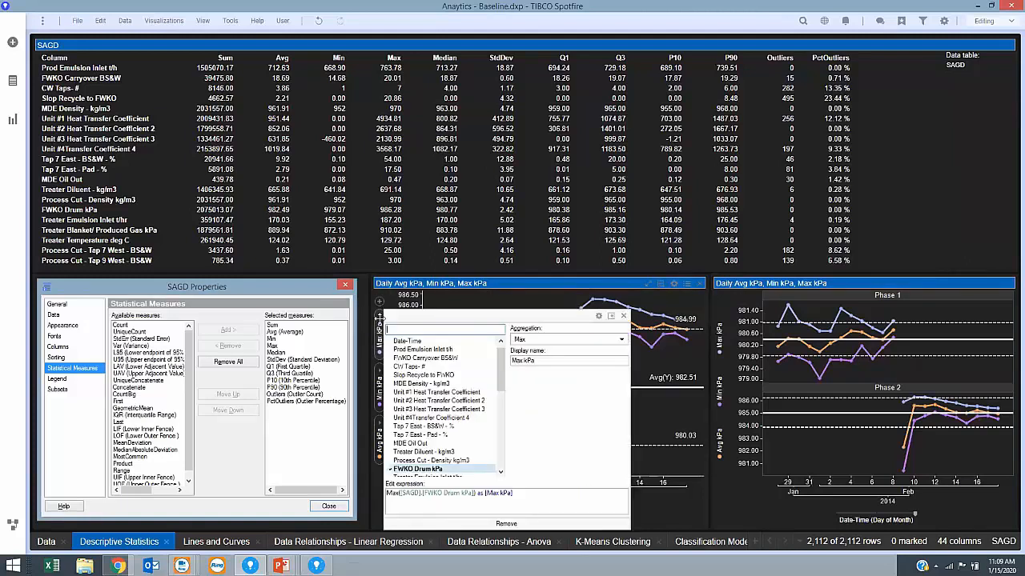
{"action": "left_click", "coordinate": [621, 340]}
{"action": "left_click_drag", "start_coordinate": [624, 375], "coordinate": [625, 417]}
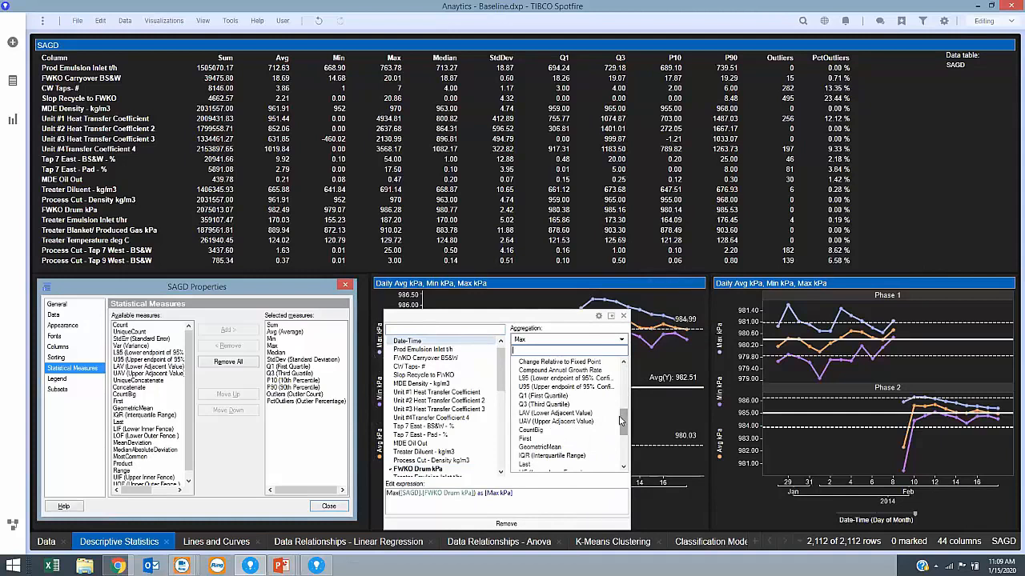
{"action": "left_click_drag", "start_coordinate": [623, 422], "coordinate": [622, 390]}
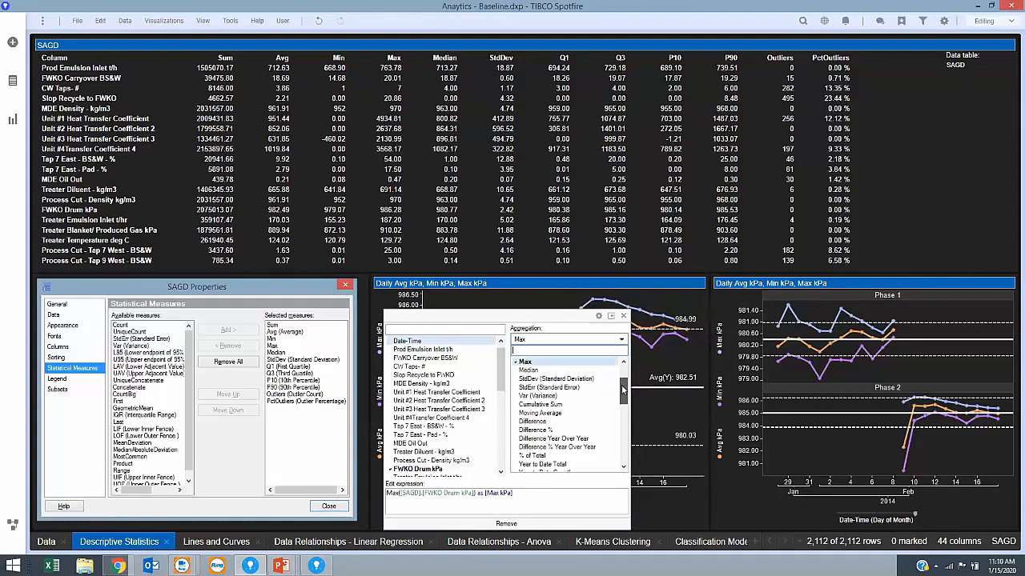
{"action": "left_click", "coordinate": [528, 365]}
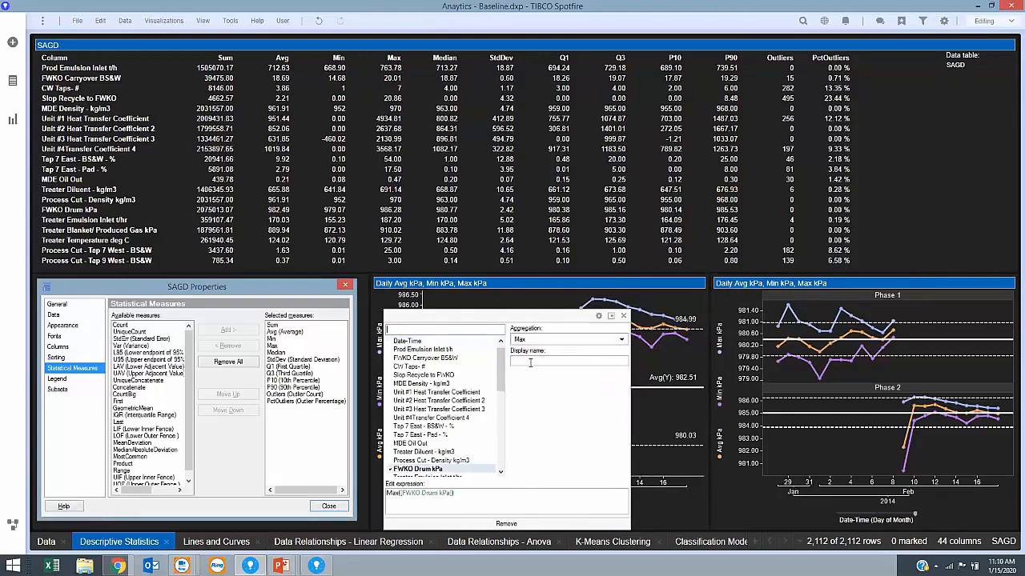
{"action": "left_click", "coordinate": [623, 317]}
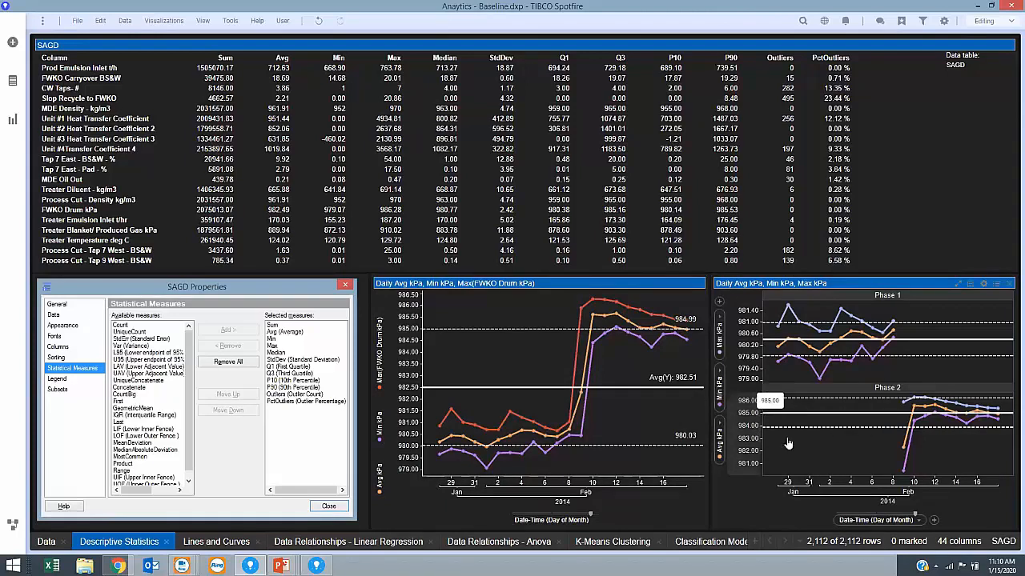
Step: On the Lines and Curves page, review the Holt-Winters forecast settings in the forecast chart's line and curve properties and accept them as they are
{"action": "mouse_move", "coordinate": [935, 429]}
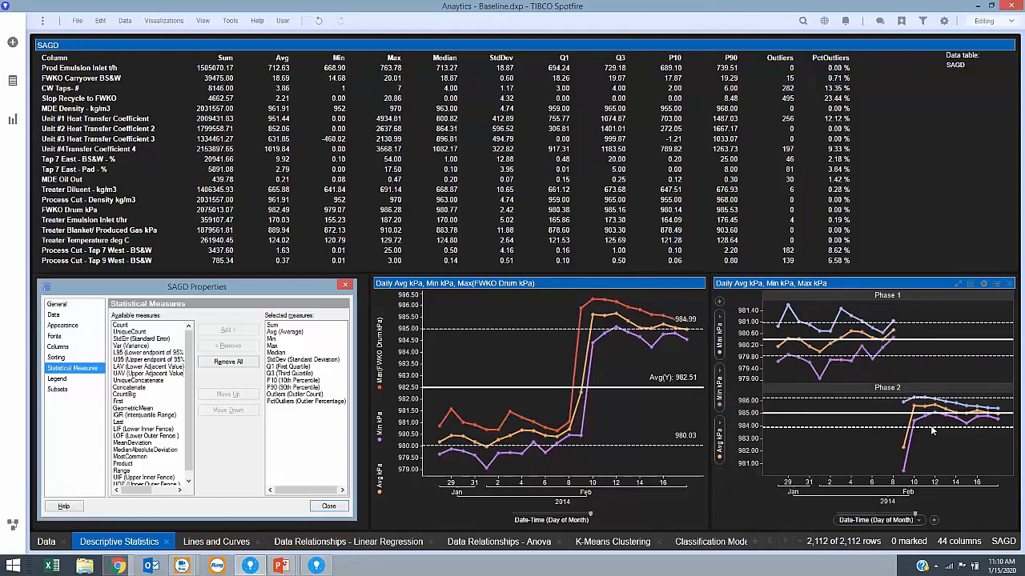
{"action": "mouse_move", "coordinate": [807, 362]}
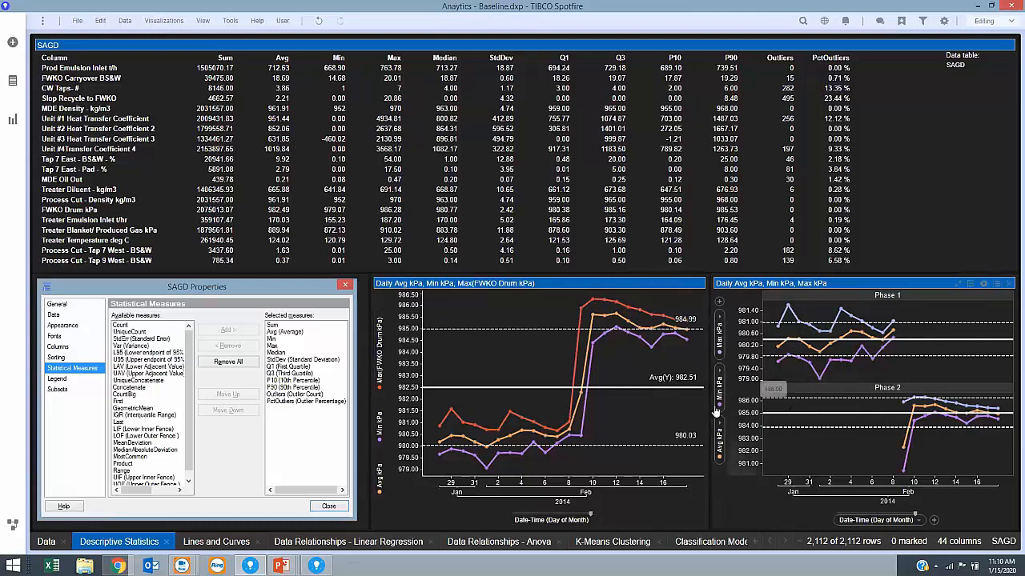
{"action": "left_click", "coordinate": [216, 542]}
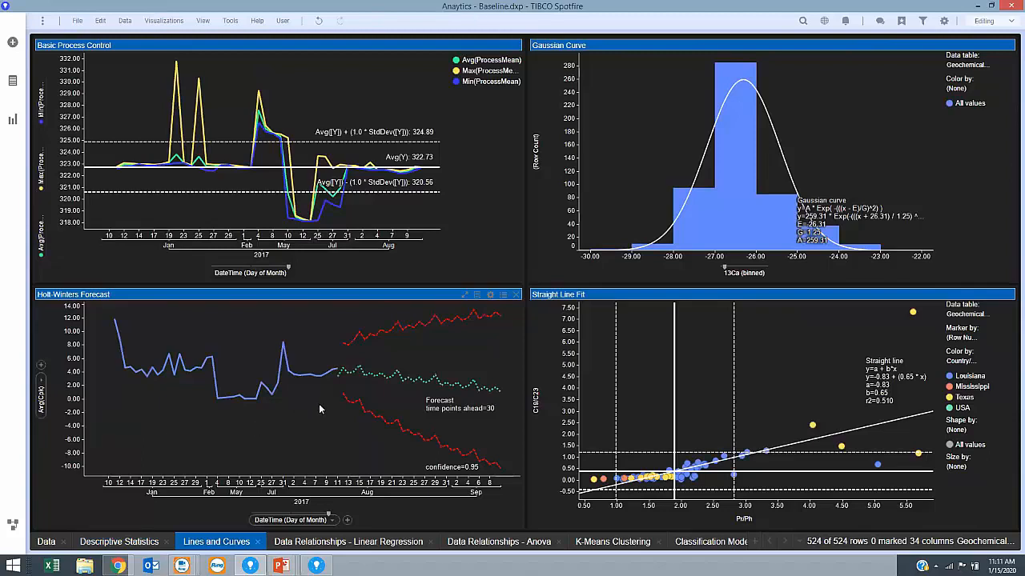
{"action": "mouse_move", "coordinate": [502, 394]}
{"action": "right_click", "coordinate": [302, 385]}
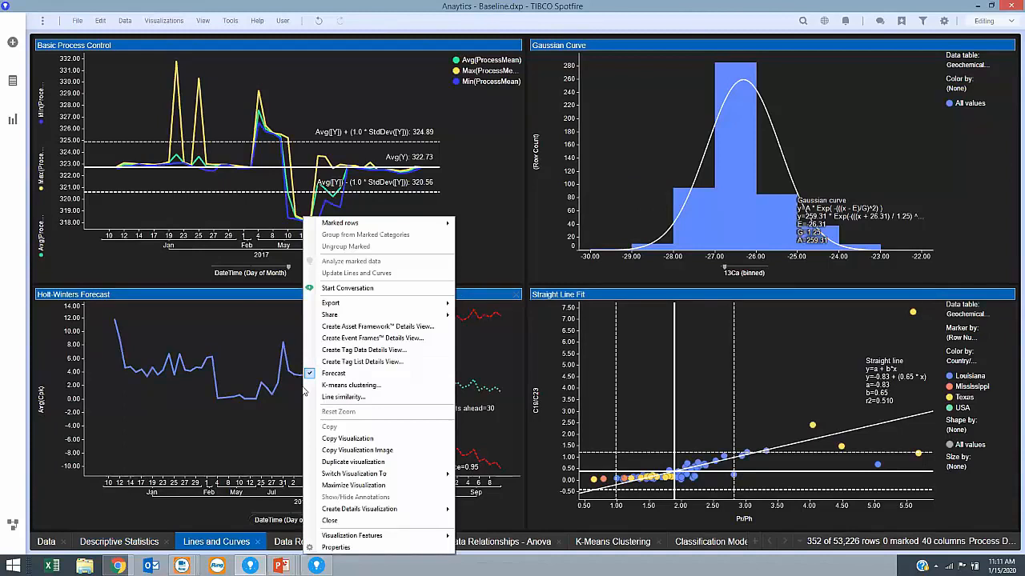
{"action": "left_click", "coordinate": [334, 548]}
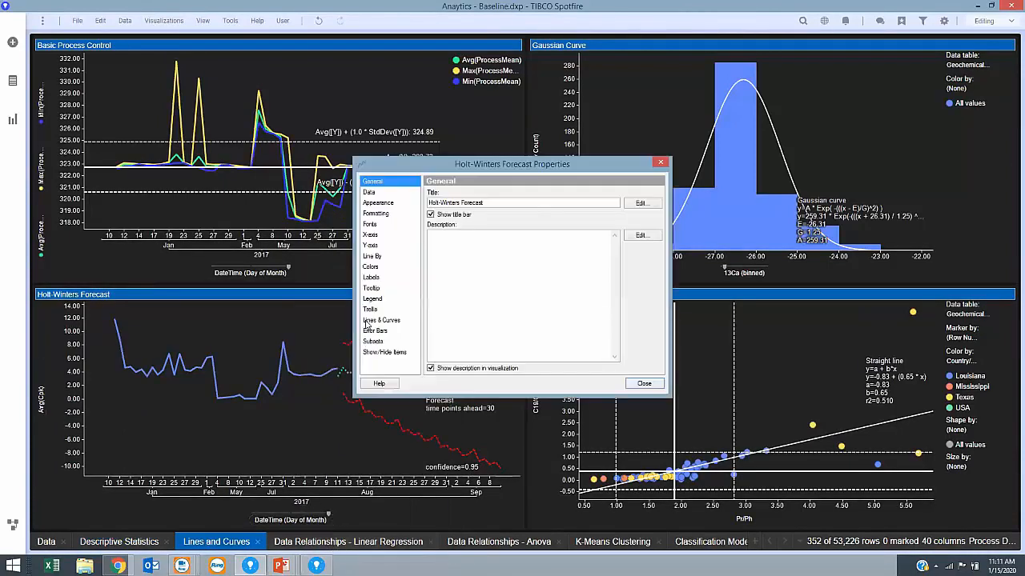
{"action": "left_click", "coordinate": [368, 320]}
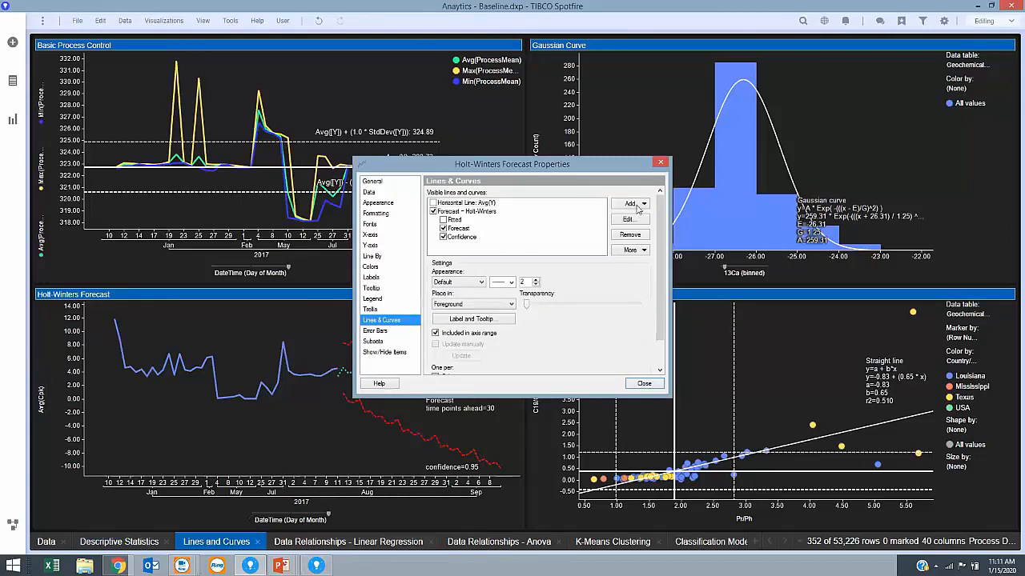
{"action": "left_click", "coordinate": [496, 212]}
{"action": "left_click", "coordinate": [636, 220]}
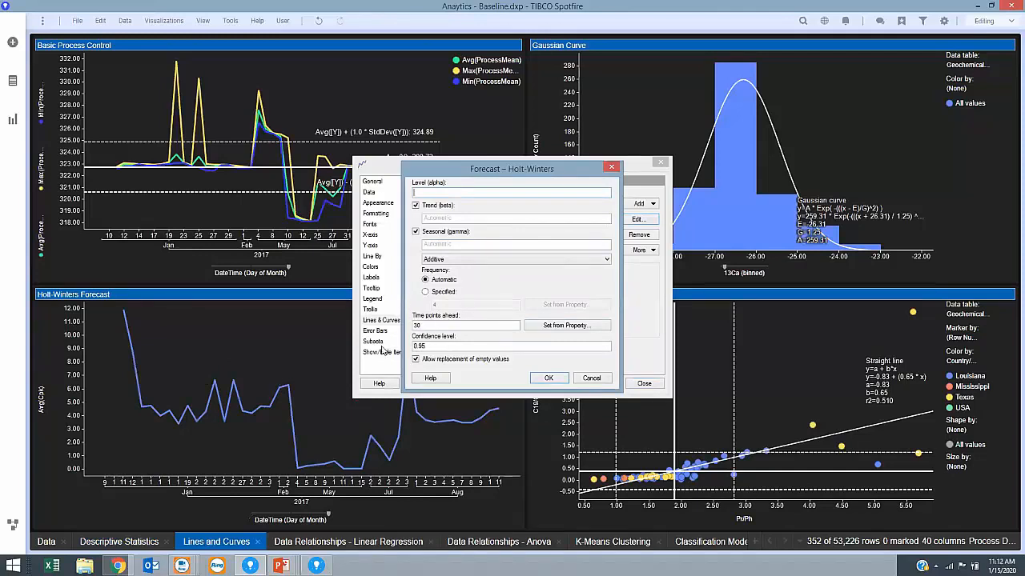
{"action": "left_click", "coordinate": [548, 378]}
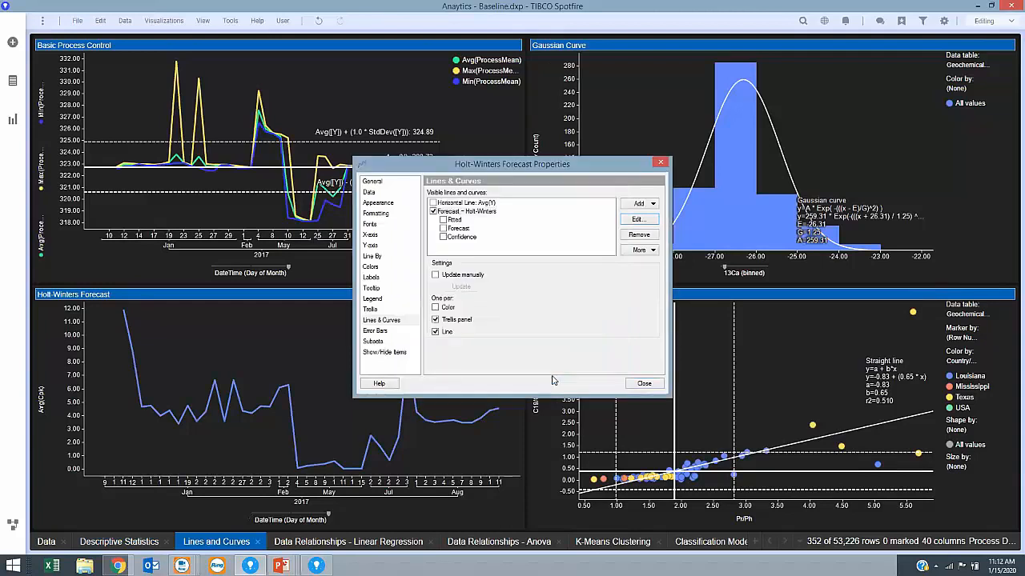
{"action": "left_click", "coordinate": [643, 383]}
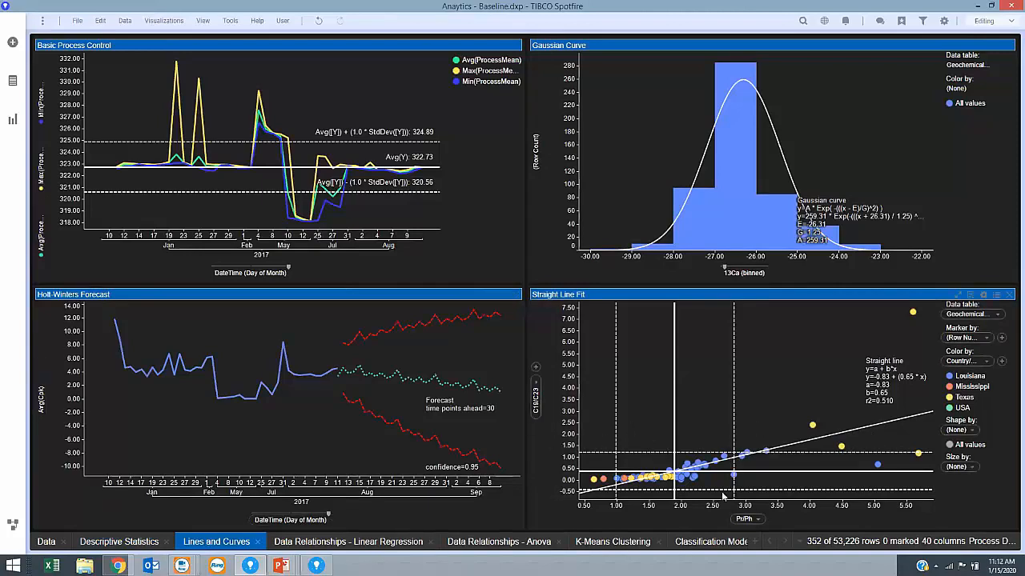
Step: On the Data Relationships - Linear Regression page, plot Pr/Ph against 13Cs, 13Ca, C24/C23 and finally Tet/C23 on the x-axis
{"action": "left_click", "coordinate": [349, 542]}
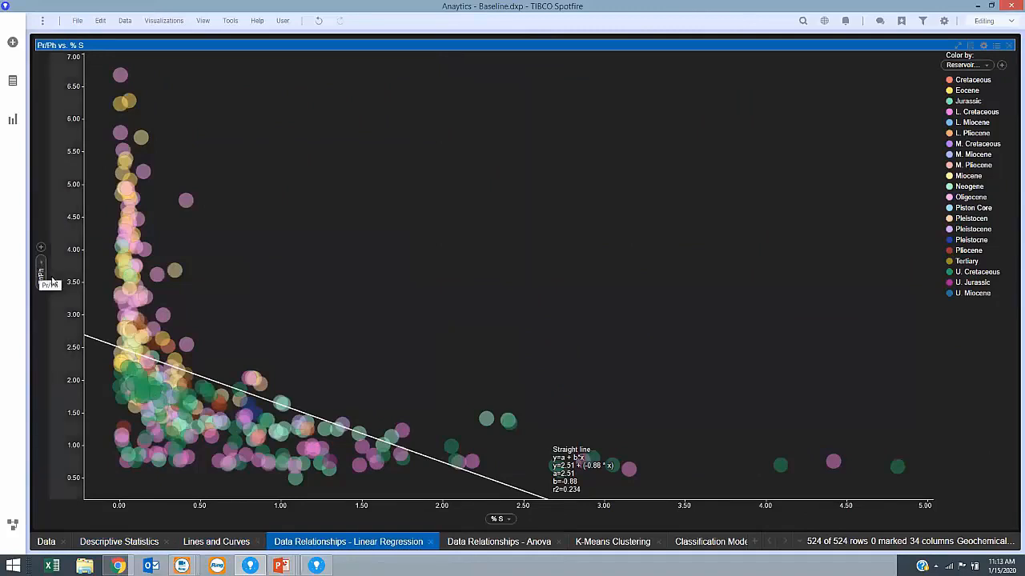
{"action": "left_click", "coordinate": [507, 520]}
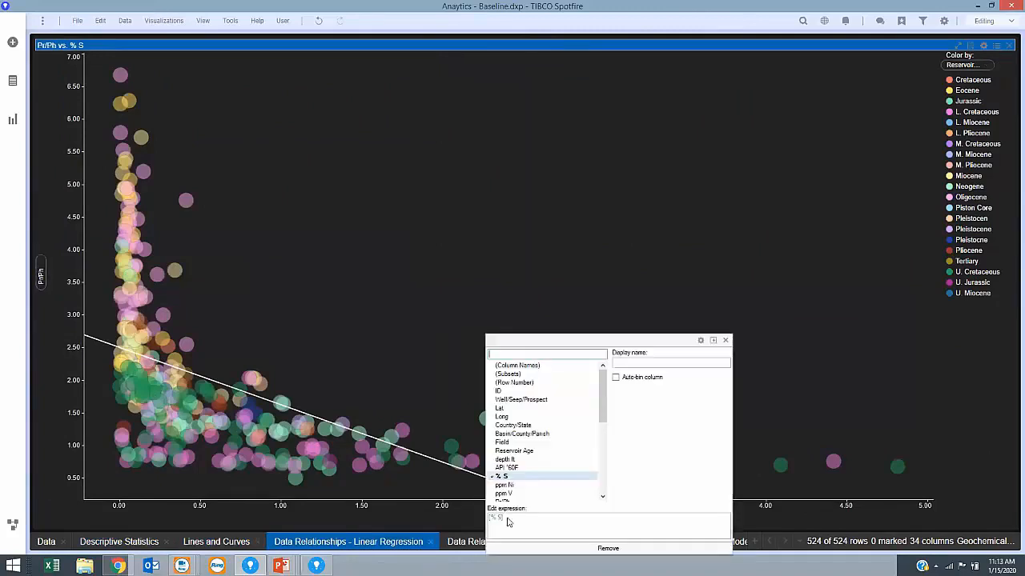
{"action": "left_click_drag", "start_coordinate": [605, 404], "coordinate": [602, 454]}
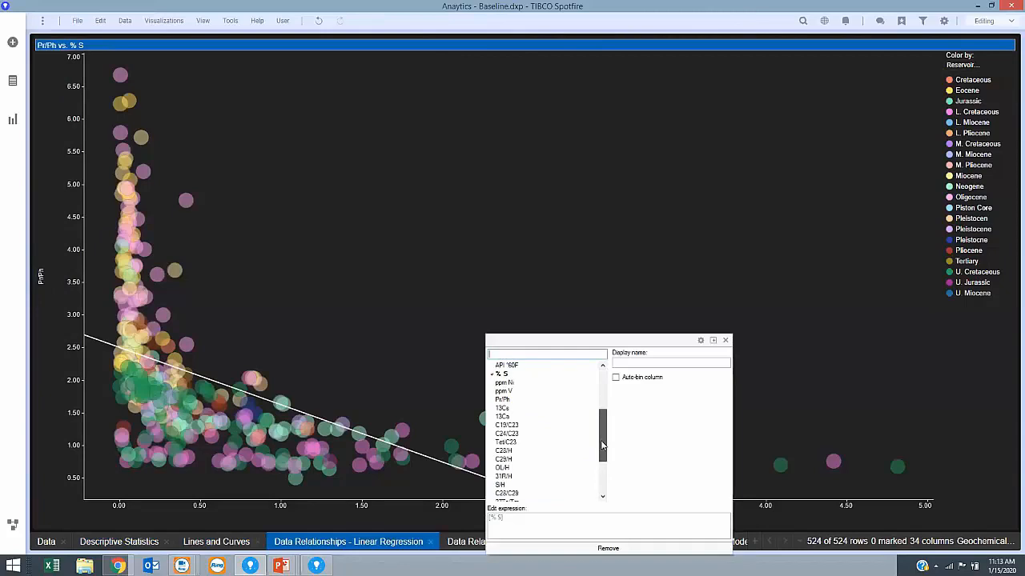
{"action": "left_click", "coordinate": [502, 409]}
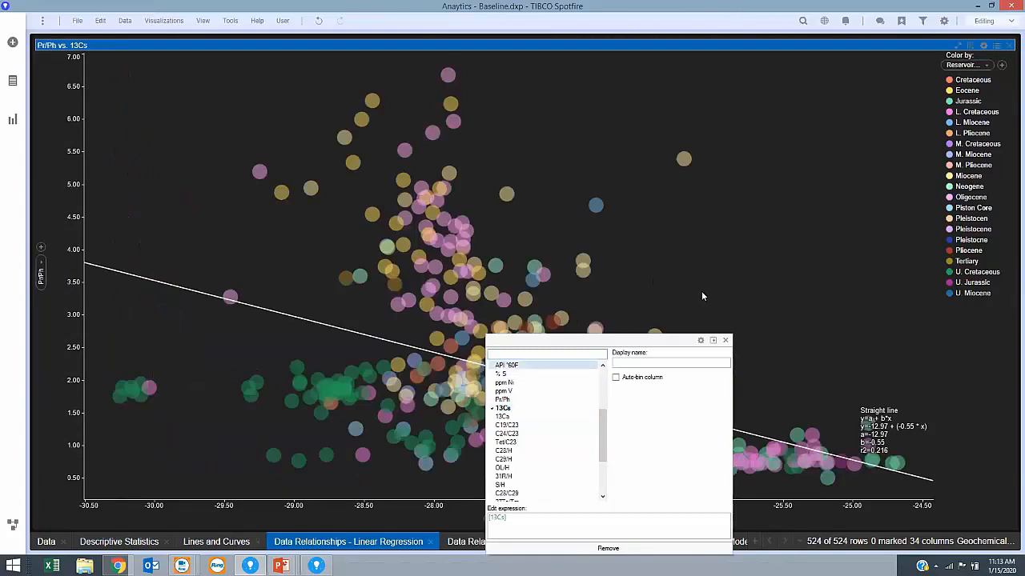
{"action": "left_click", "coordinate": [503, 417]}
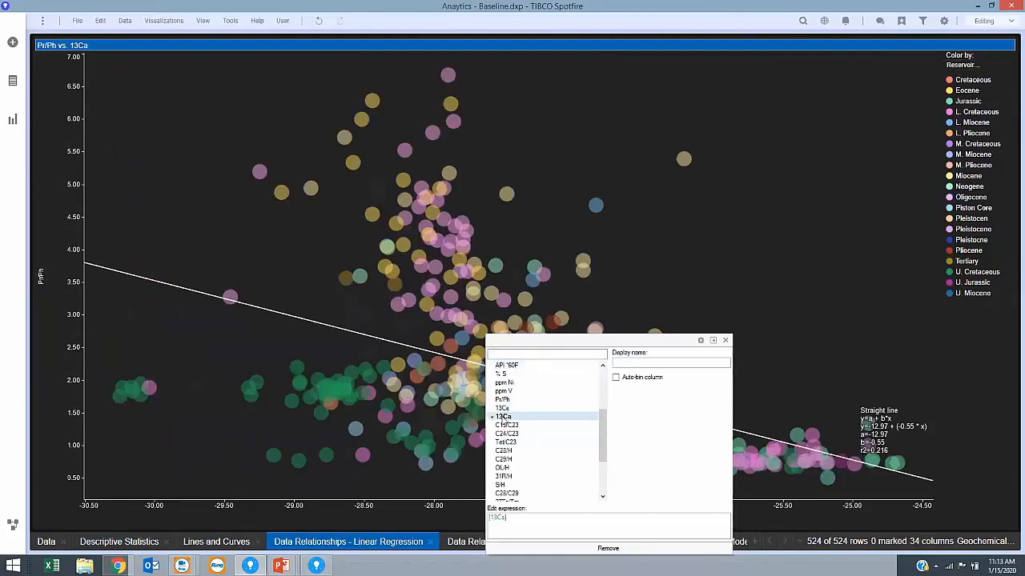
{"action": "left_click", "coordinate": [507, 433]}
{"action": "left_click", "coordinate": [508, 442]}
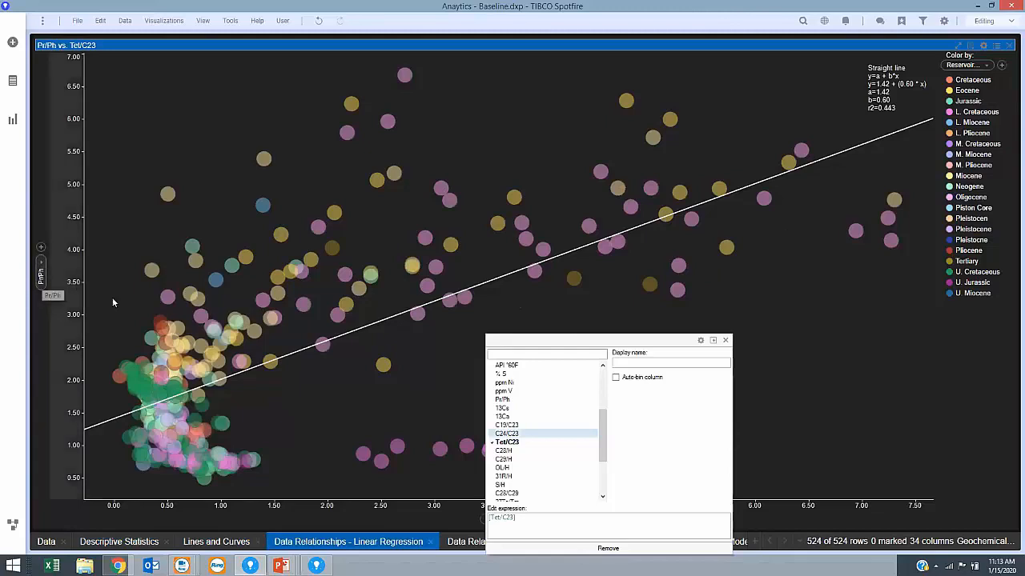
{"action": "left_click", "coordinate": [726, 341]}
Step: Run a Data Relationships linear regression of Pr/Ph against % S, ppm Ni, ppm V, 13Cs, 13Ca, C19/C23, C24/C23 and Tet/C23
{"action": "left_click", "coordinate": [231, 23]}
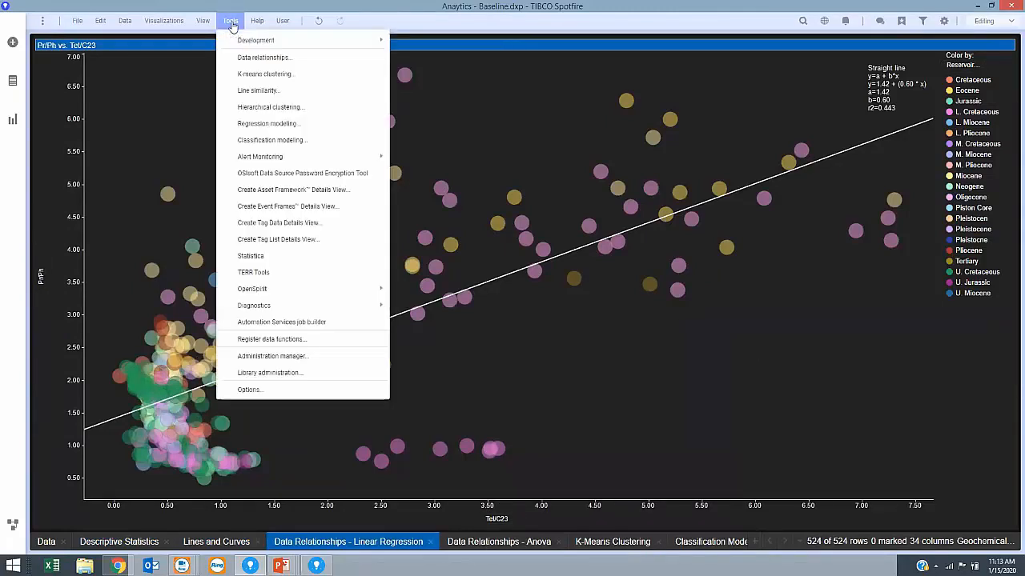
{"action": "left_click", "coordinate": [246, 59]}
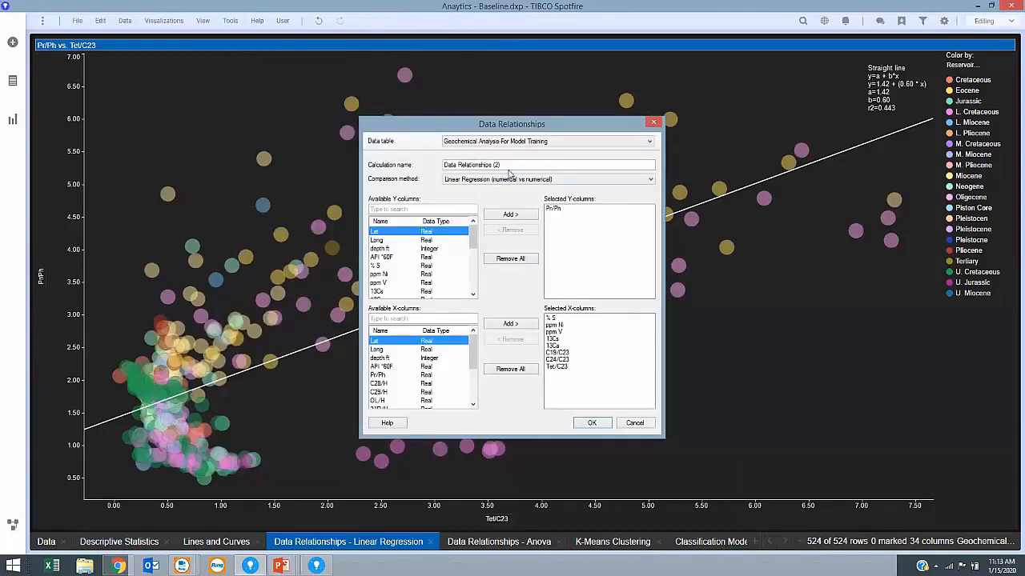
{"action": "left_click", "coordinate": [459, 182]}
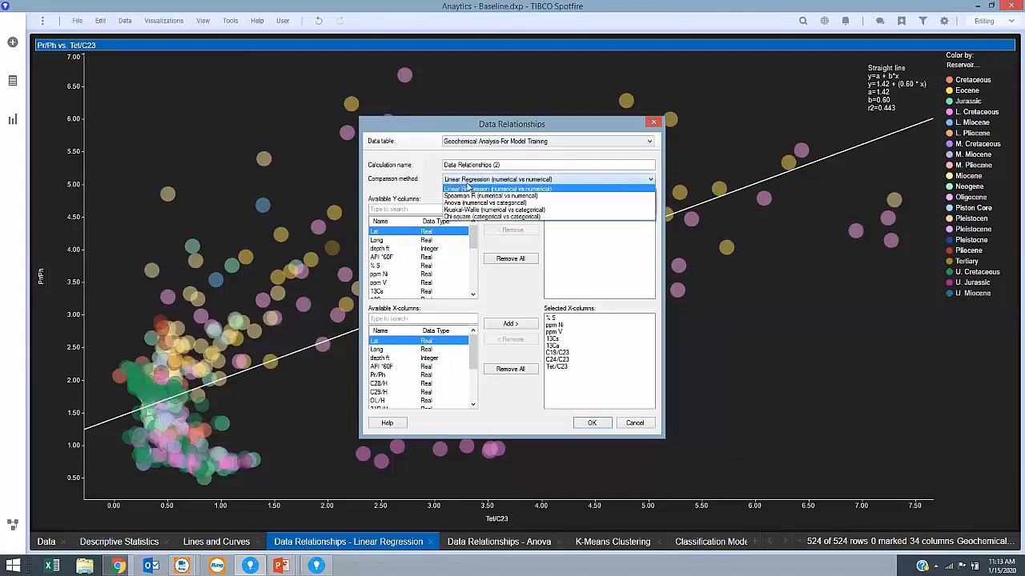
{"action": "left_click", "coordinate": [463, 189]}
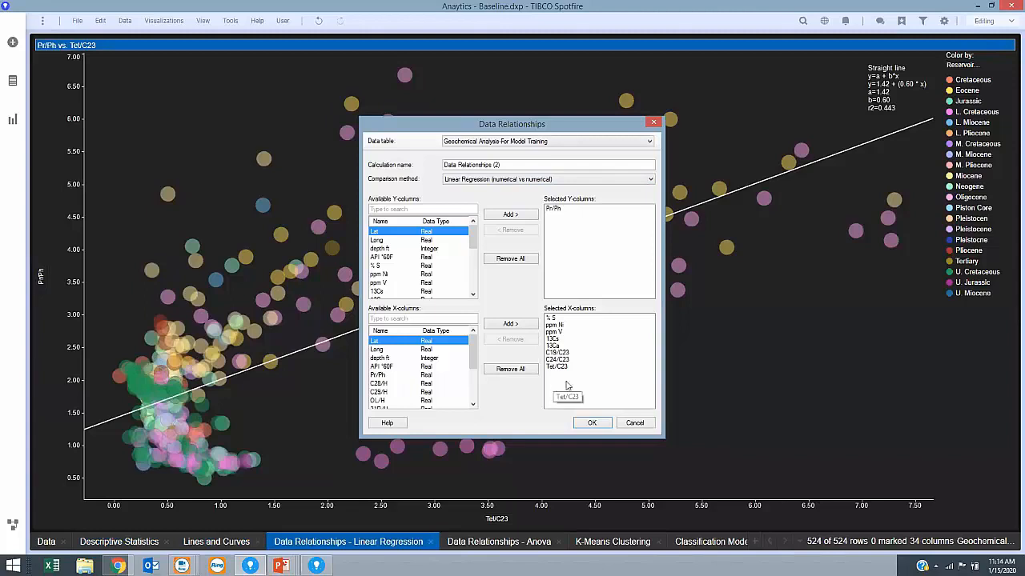
{"action": "left_click", "coordinate": [593, 423]}
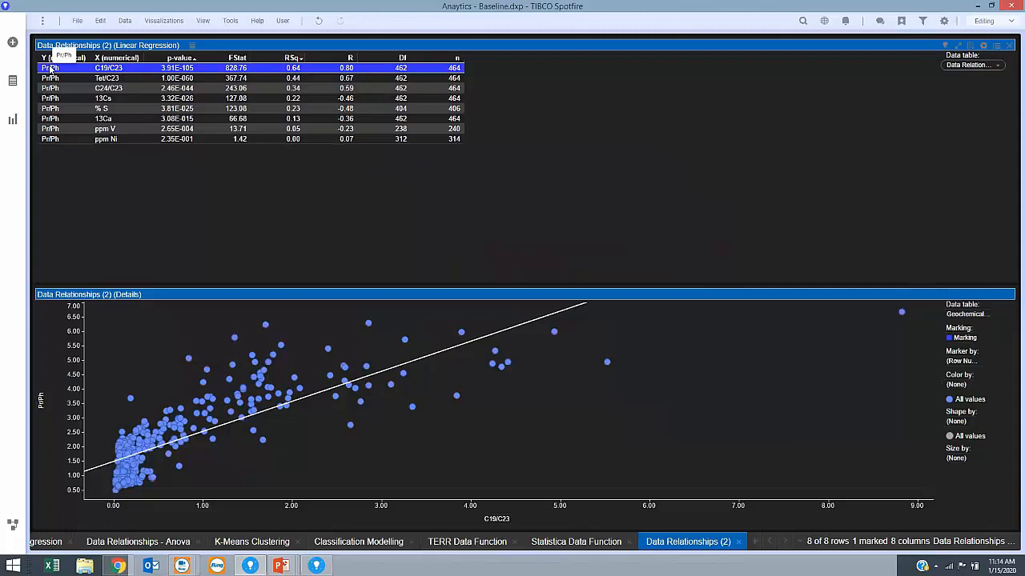
Step: Inspect the Pr/Ph regression detail plots for Tet/C23, C24/C23 and 13Cs from the results table
{"action": "left_click", "coordinate": [350, 78]}
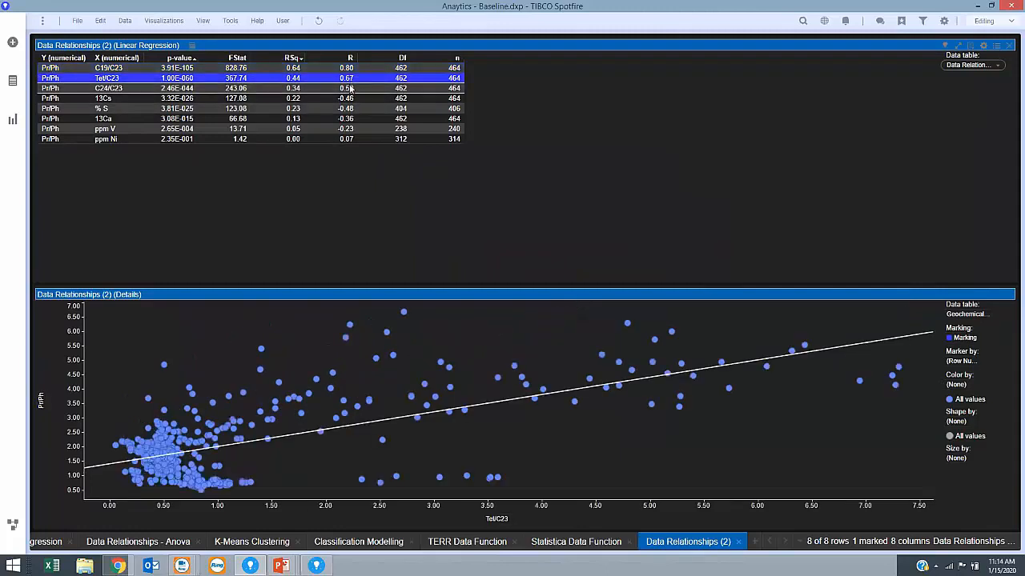
{"action": "left_click", "coordinate": [349, 88]}
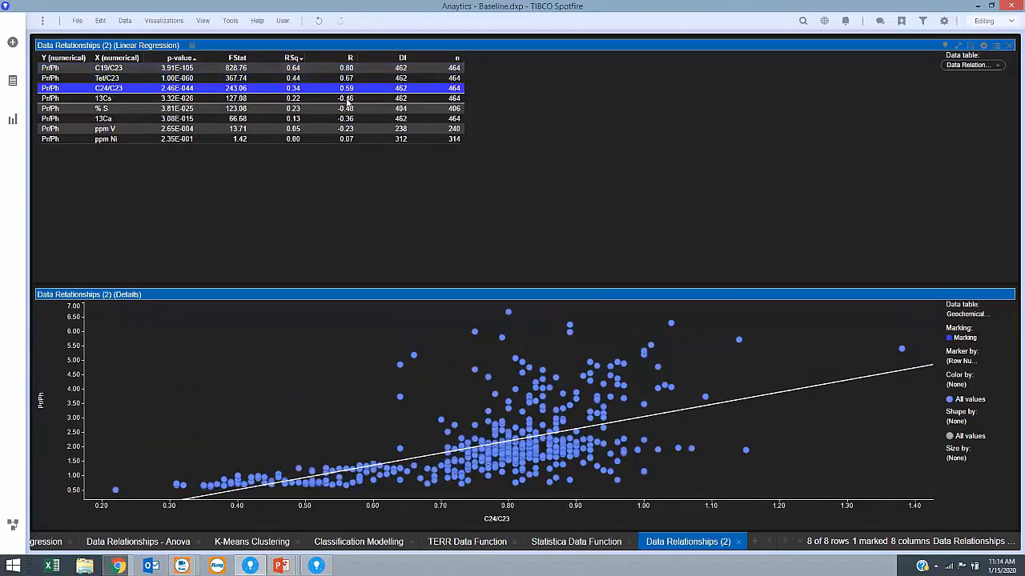
{"action": "left_click", "coordinate": [348, 98]}
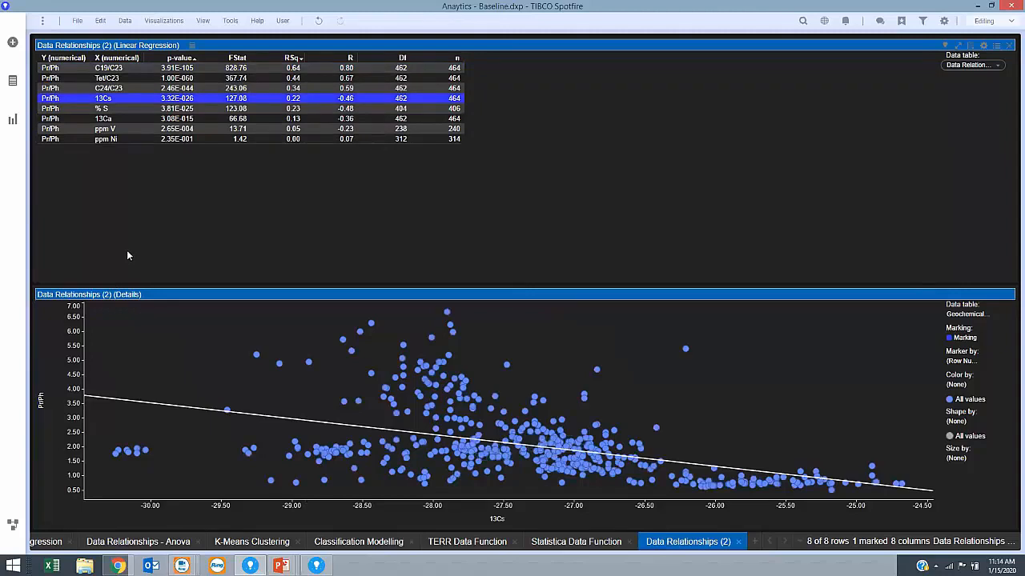
Step: On the Data Relationships - Anova page, rerun the Pr/Ph calculation with its existing columns and widen the p-value column to show full values
{"action": "left_click", "coordinate": [769, 543]}
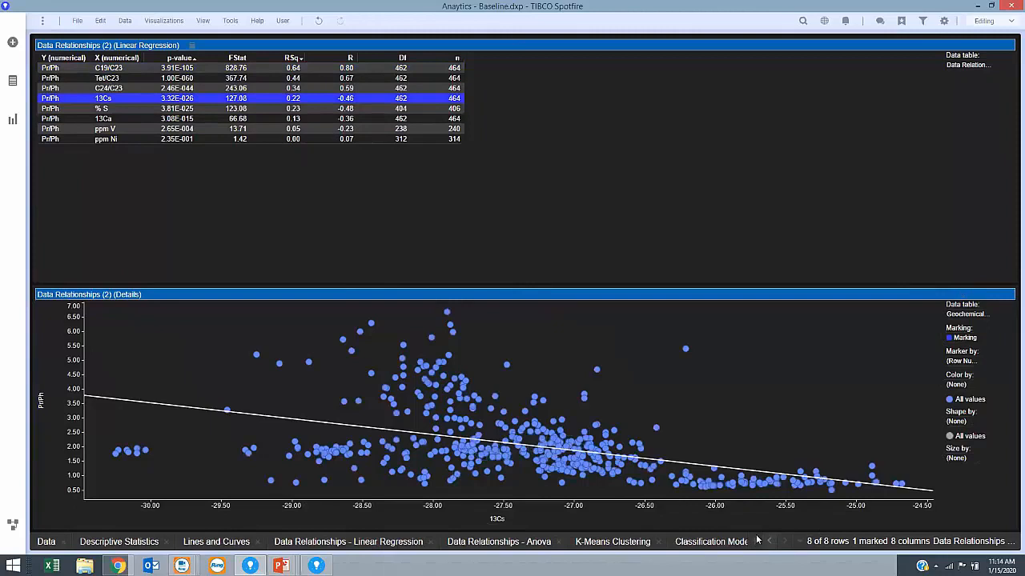
{"action": "left_click", "coordinate": [470, 543]}
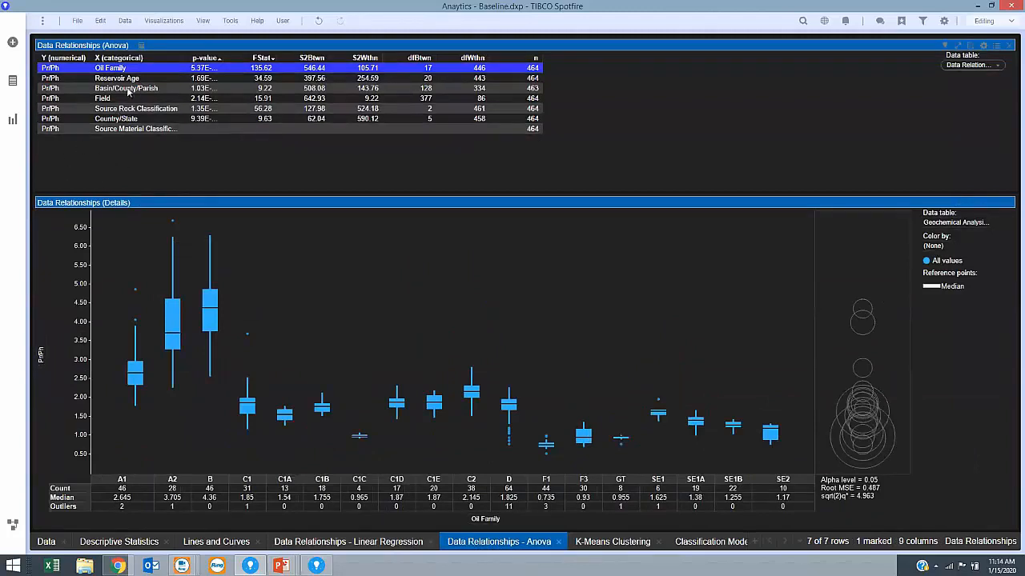
{"action": "left_click", "coordinate": [141, 47]}
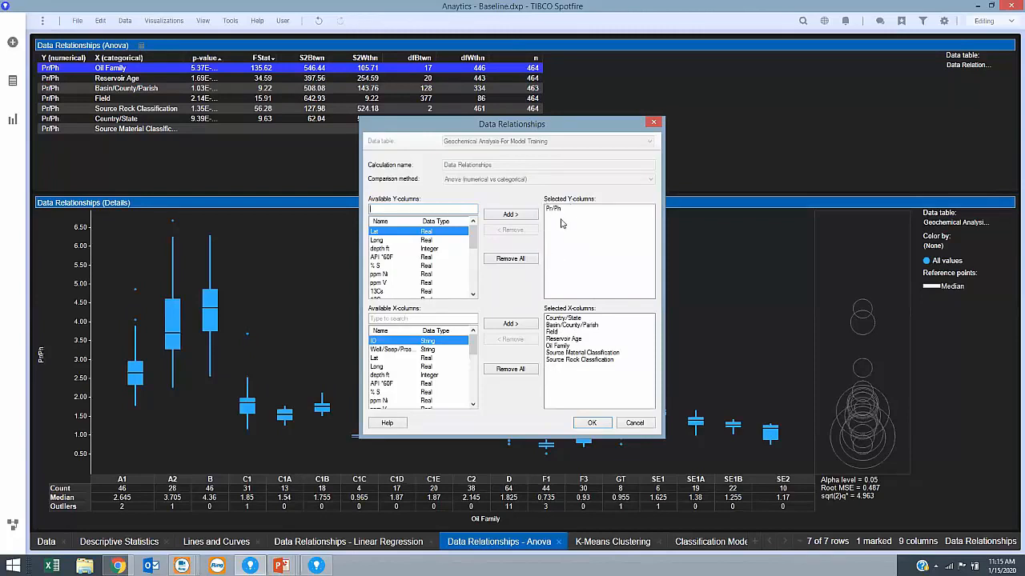
{"action": "left_click", "coordinate": [592, 422]}
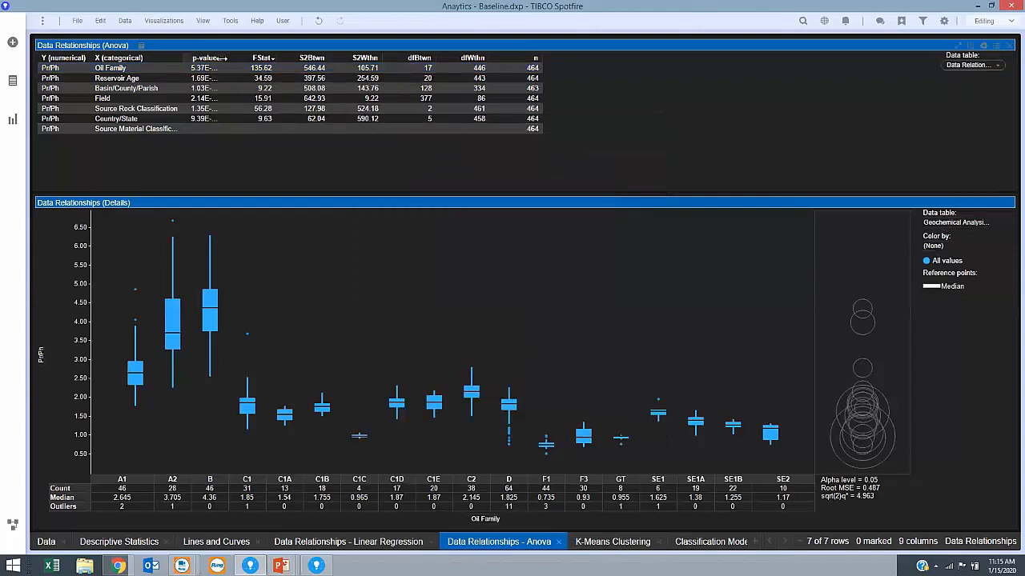
{"action": "left_click_drag", "start_coordinate": [219, 57], "coordinate": [223, 57]}
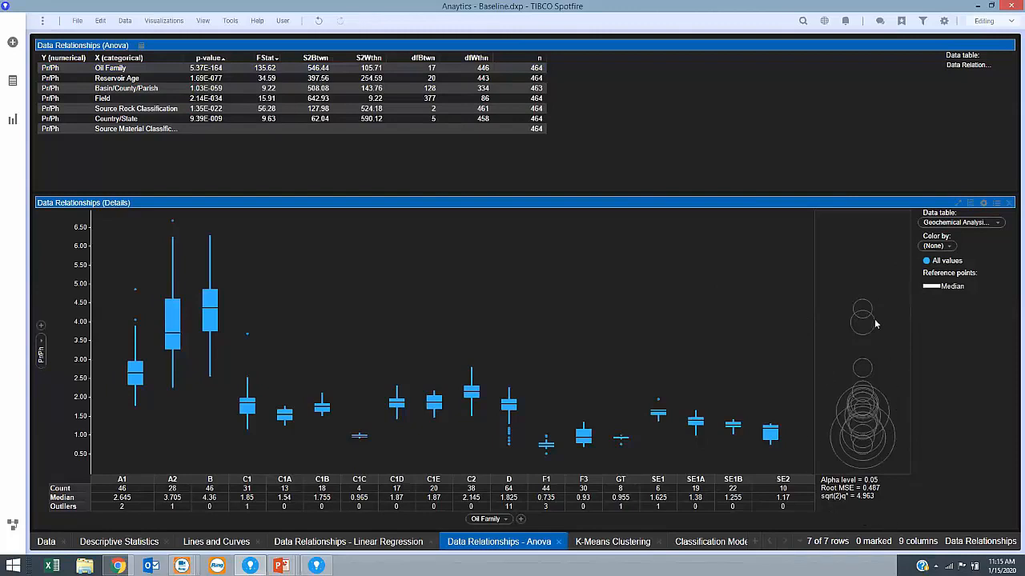
{"action": "mouse_move", "coordinate": [863, 313]}
Step: Open the K-Means Clustering page and review the normalized columns selected for the line chart's value axis
{"action": "left_click", "coordinate": [608, 544]}
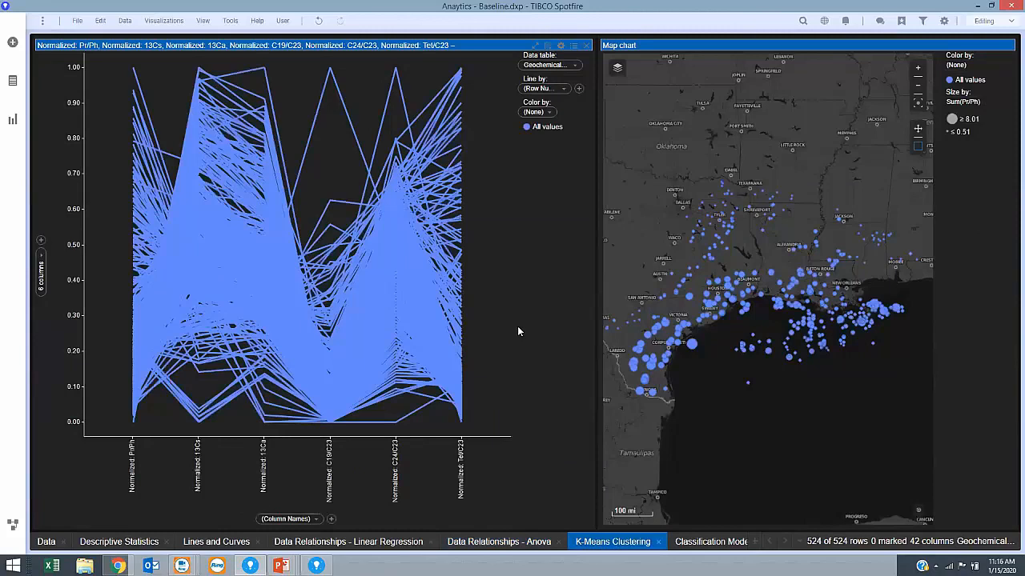
{"action": "left_click", "coordinate": [232, 23]}
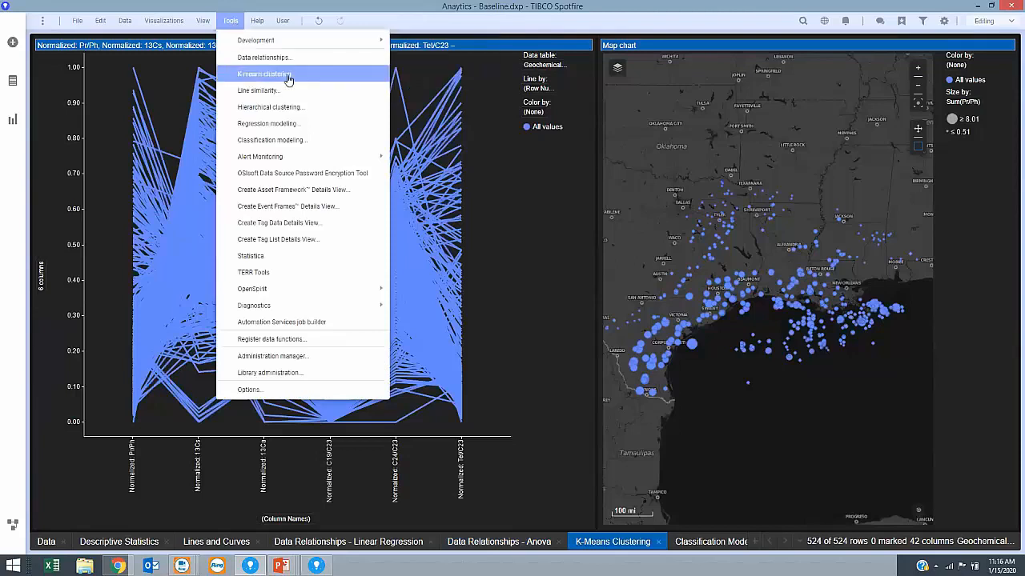
{"action": "left_click", "coordinate": [495, 151]}
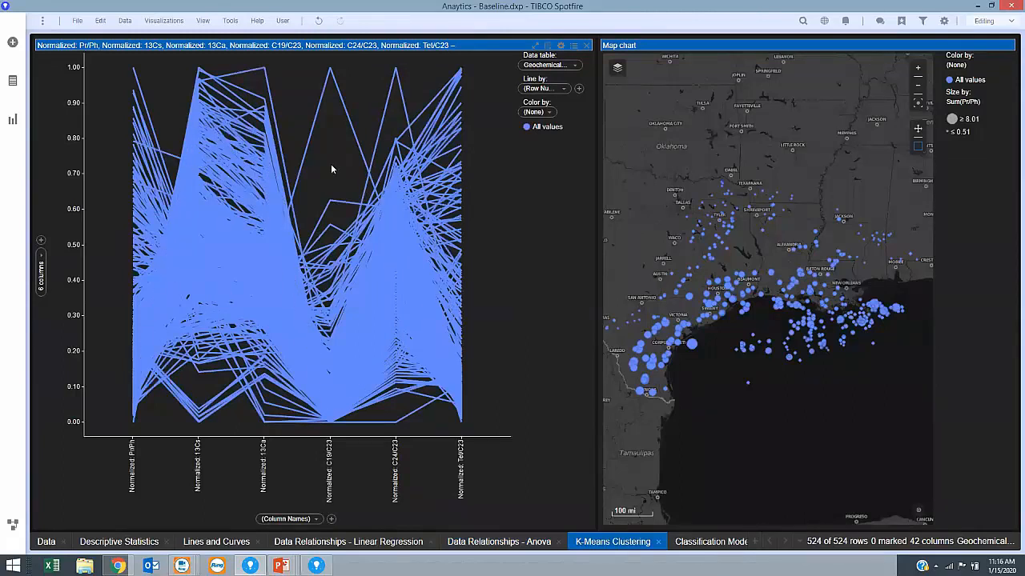
{"action": "right_click", "coordinate": [41, 261]}
{"action": "left_click", "coordinate": [36, 266]}
{"action": "left_click", "coordinate": [40, 261]}
{"action": "left_click", "coordinate": [72, 254]}
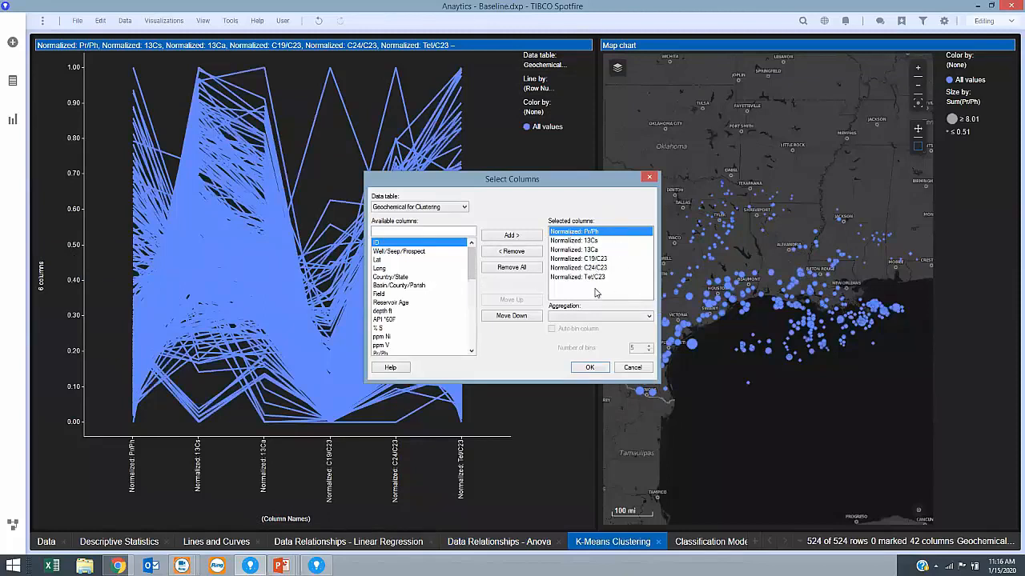
{"action": "scroll", "coordinate": [412, 308], "scroll_direction": "down", "scroll_amount": 10}
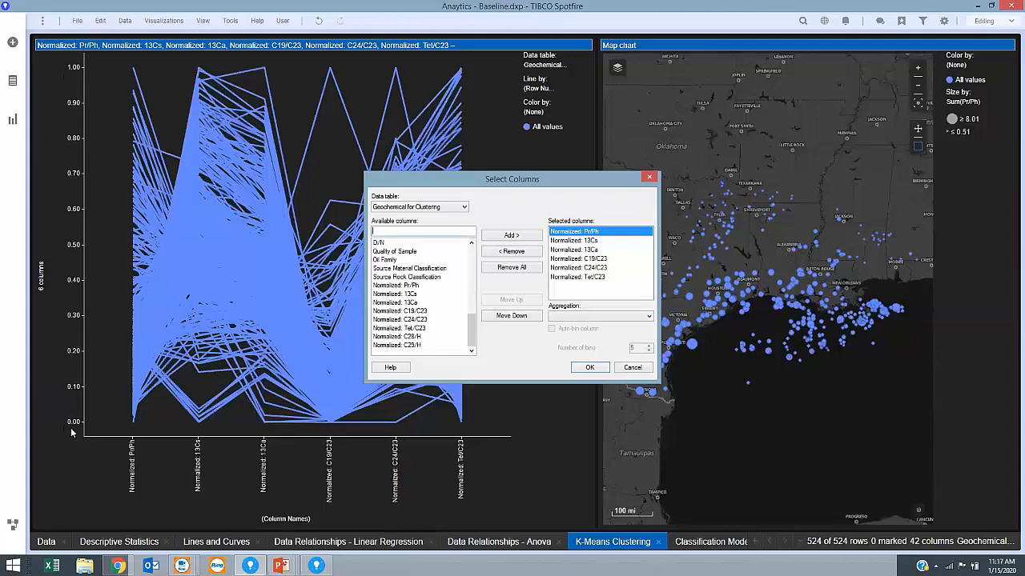
{"action": "left_click", "coordinate": [588, 368]}
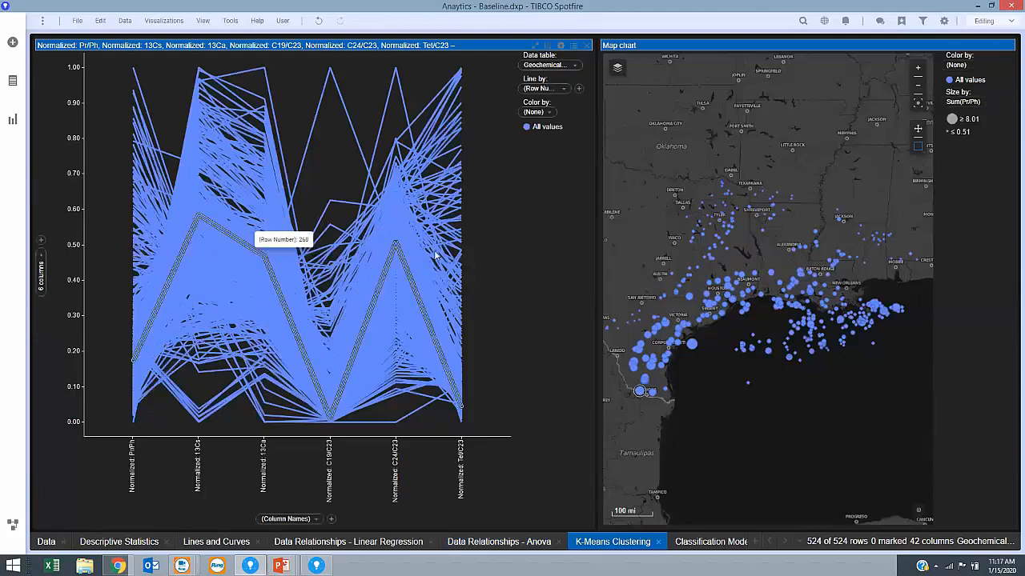
Step: Mark a group of offshore samples on the map to examine their line profiles, and clear the marking
{"action": "left_click_drag", "start_coordinate": [785, 307], "coordinate": [834, 362]}
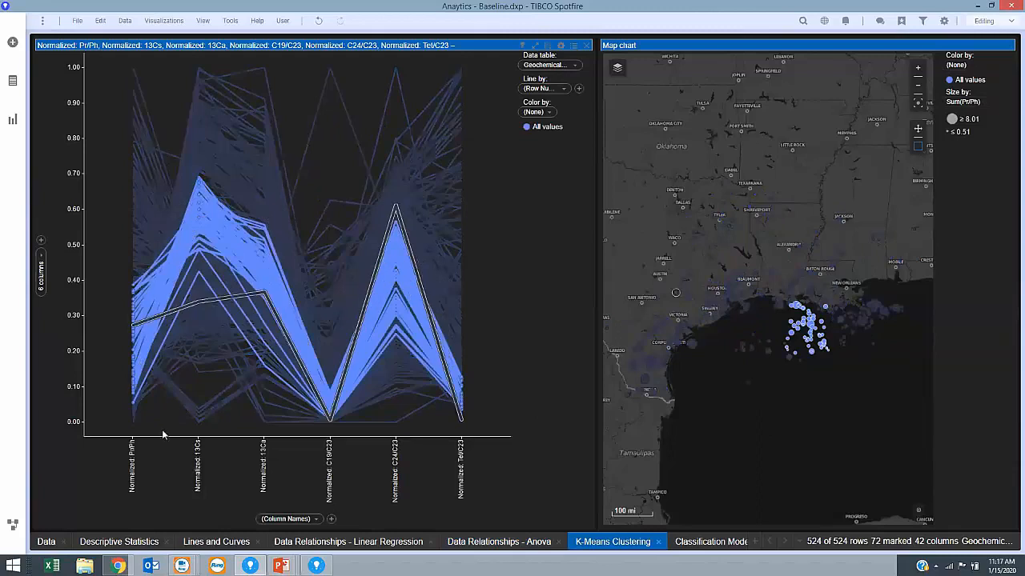
{"action": "left_click", "coordinate": [781, 434]}
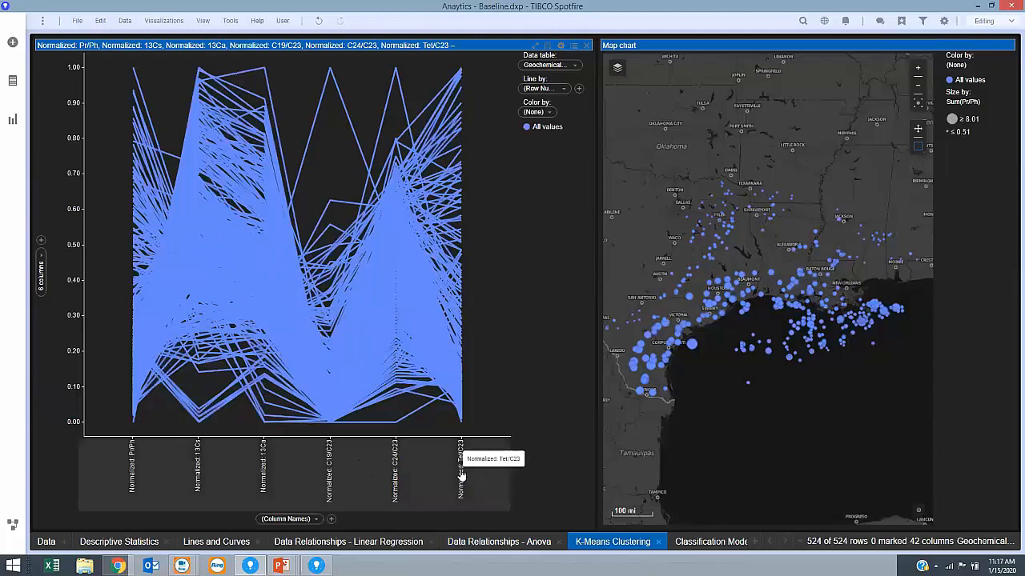
Step: Run K-means clustering on the K-Means Clustering line chart with Correlation similarity, at most 9 clusters and a new K-means Clustering result column
{"action": "left_click", "coordinate": [230, 22]}
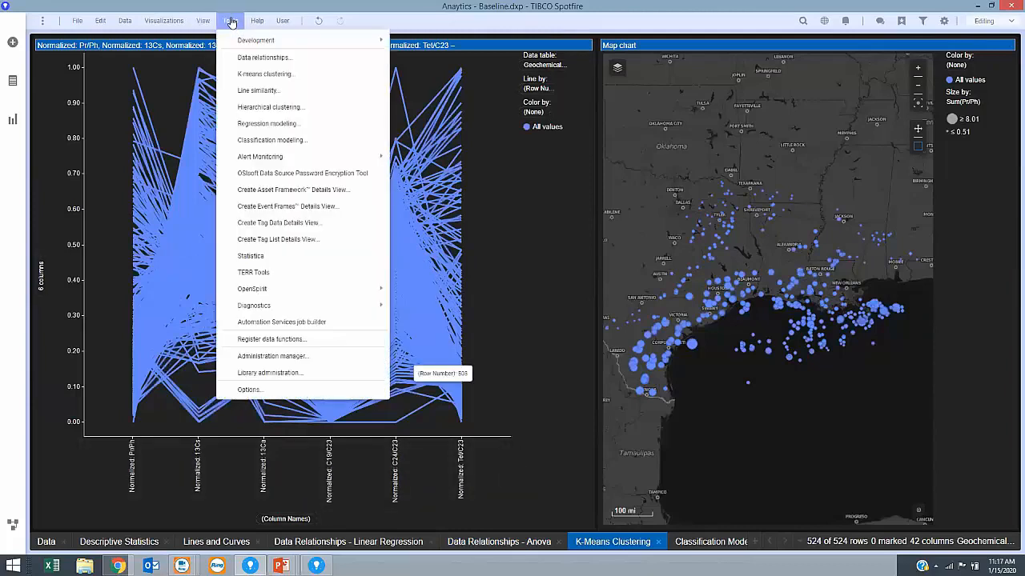
{"action": "left_click", "coordinate": [261, 75]}
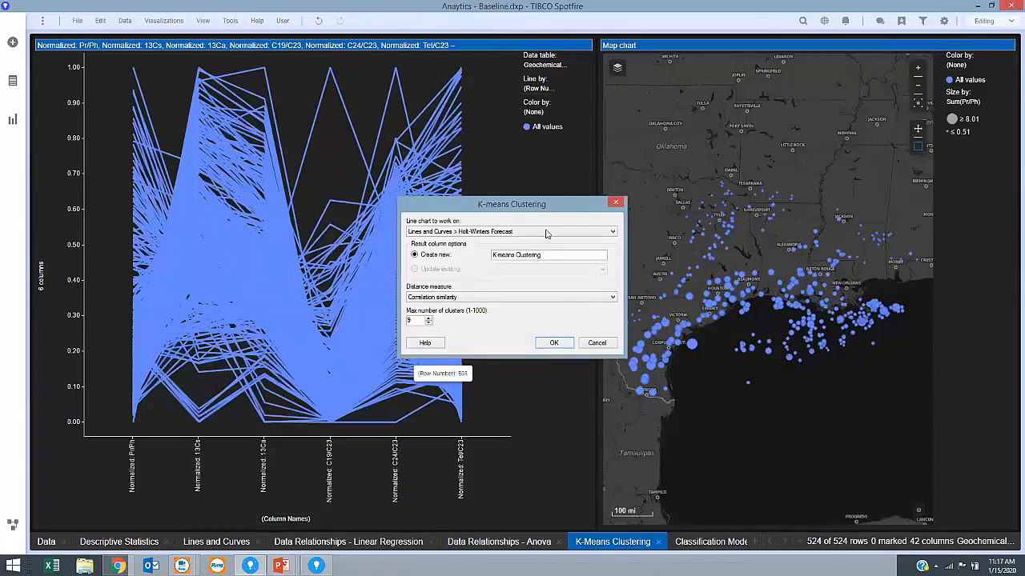
{"action": "left_click", "coordinate": [613, 232]}
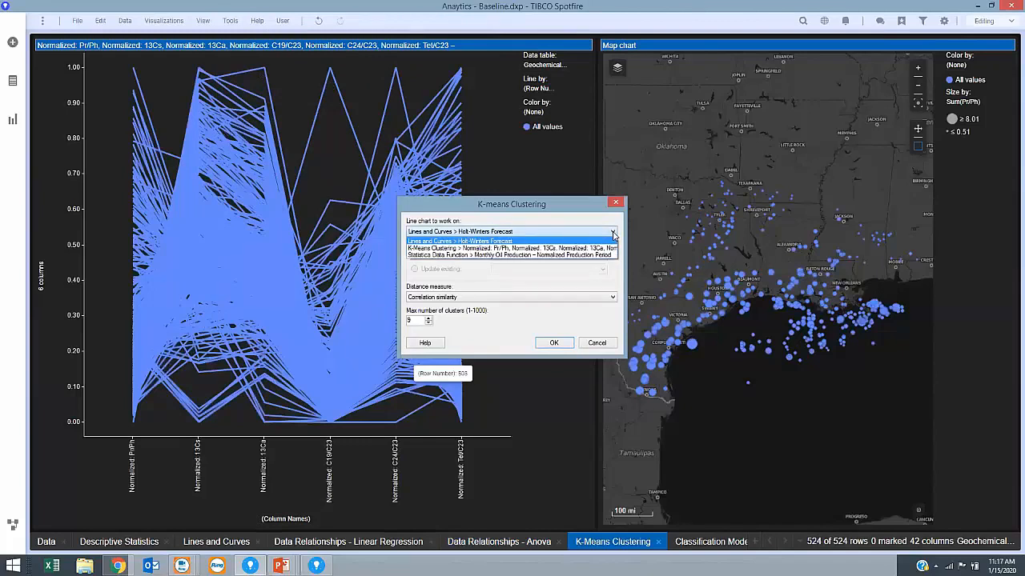
{"action": "left_click", "coordinate": [420, 249]}
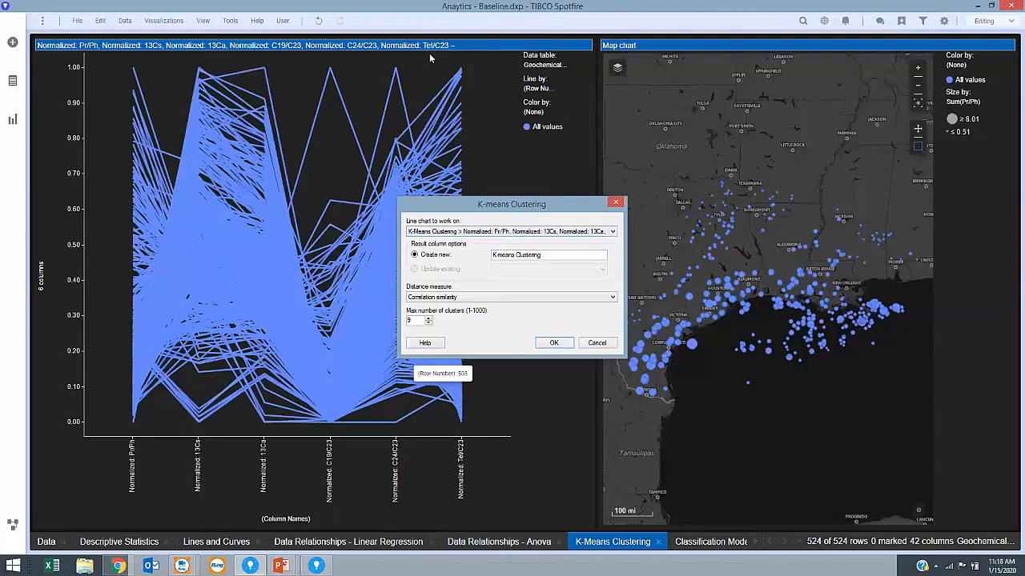
{"action": "left_click", "coordinate": [494, 299]}
{"action": "left_click", "coordinate": [494, 299]}
{"action": "left_click", "coordinate": [552, 343]}
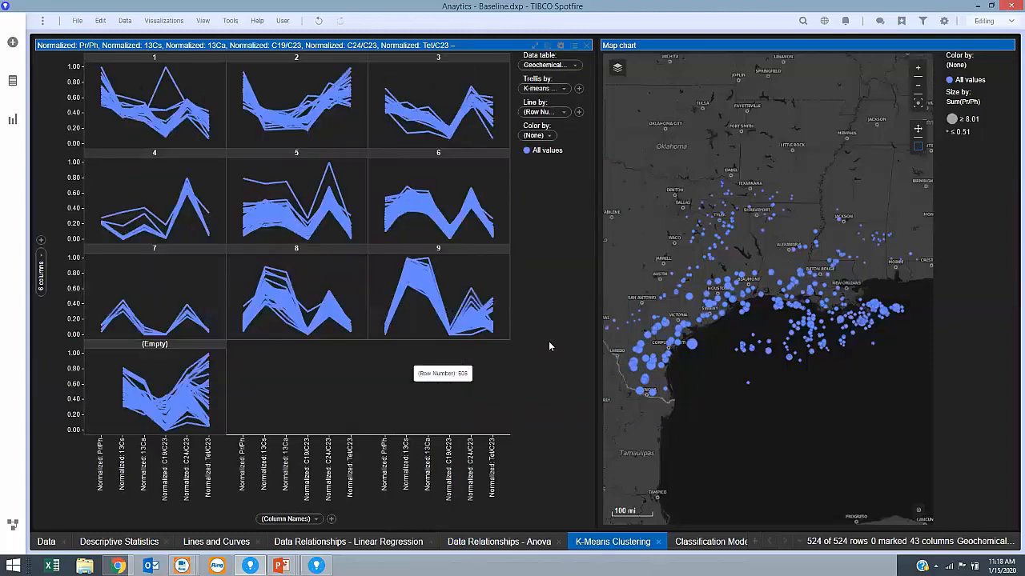
Step: Color both the line chart and the map chart by the K-means Clustering column
{"action": "left_click", "coordinate": [549, 136]}
{"action": "left_click_drag", "start_coordinate": [631, 206], "coordinate": [633, 290]}
{"action": "left_click", "coordinate": [571, 301]}
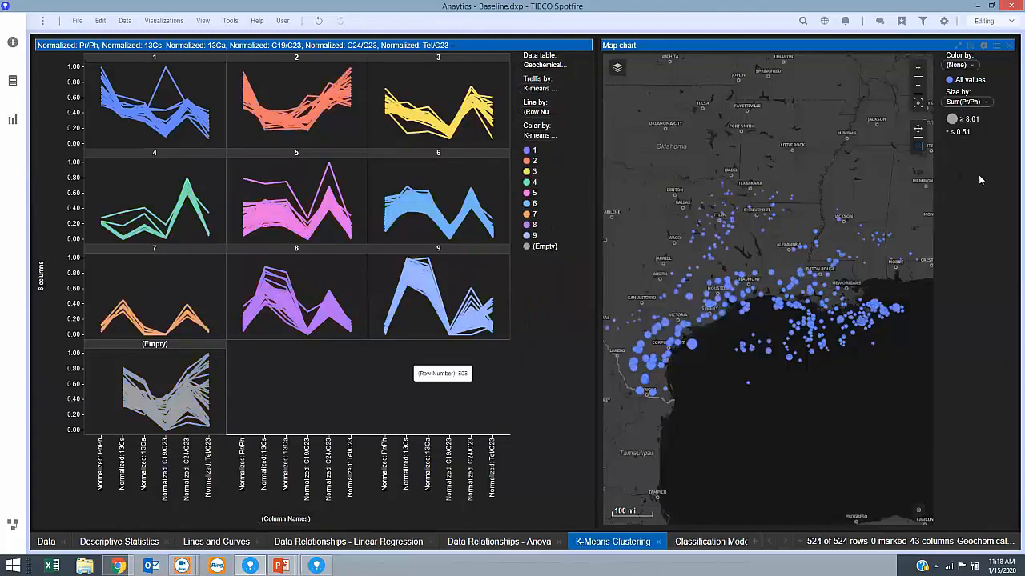
{"action": "left_click", "coordinate": [972, 66]}
{"action": "left_click_drag", "start_coordinate": [895, 130], "coordinate": [895, 210]}
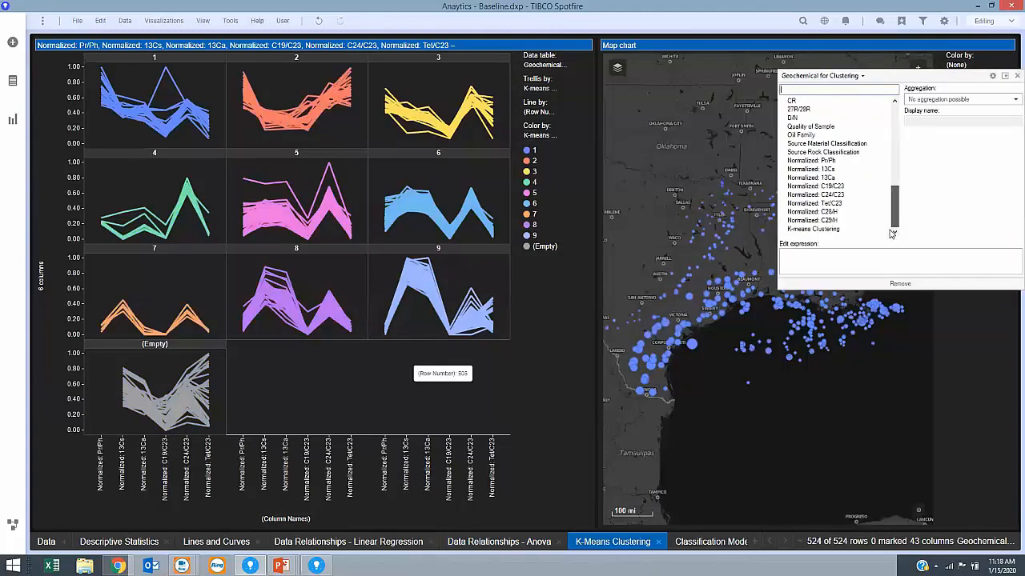
{"action": "left_click", "coordinate": [815, 230]}
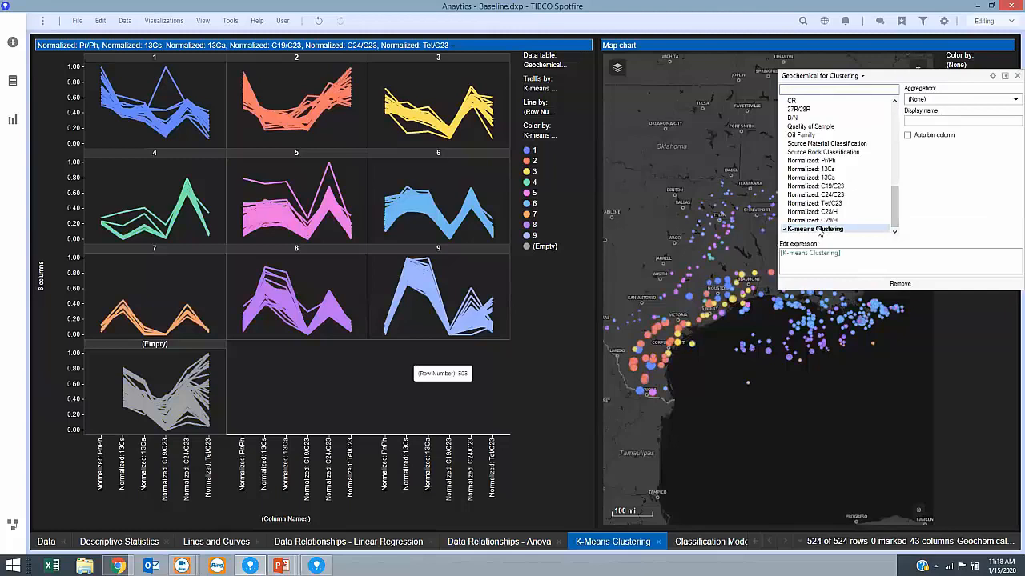
{"action": "left_click", "coordinate": [859, 464]}
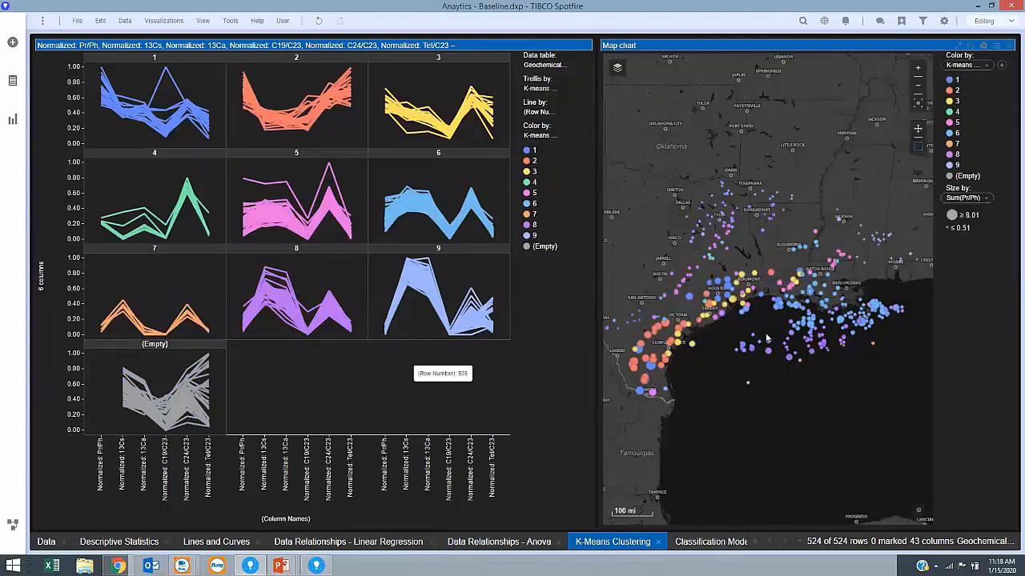
Step: Mark clusters 2, 3, 4 and 5 in turn to compare their line profiles and locations on the map
{"action": "mouse_move", "coordinate": [795, 330]}
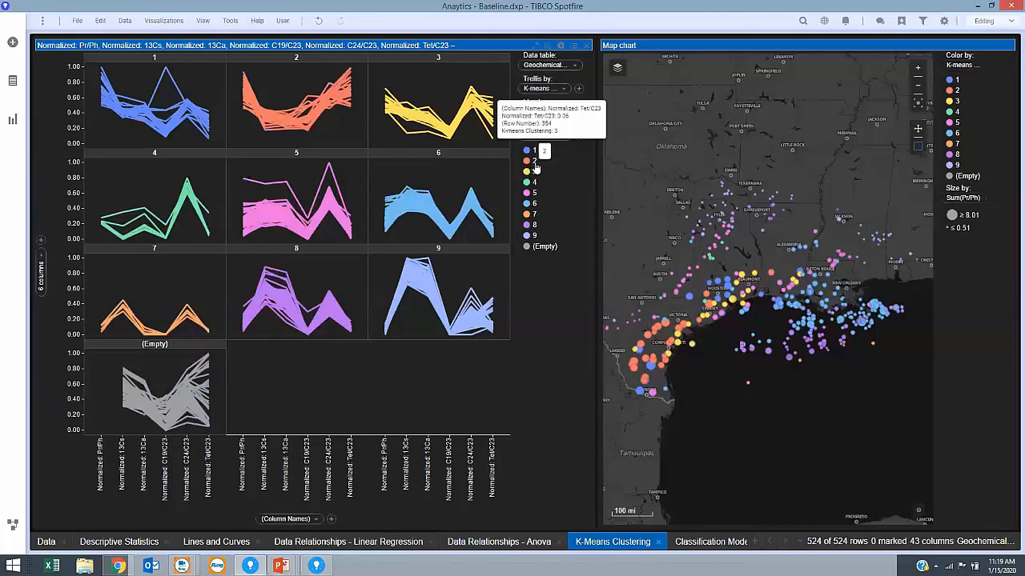
{"action": "left_click", "coordinate": [534, 163]}
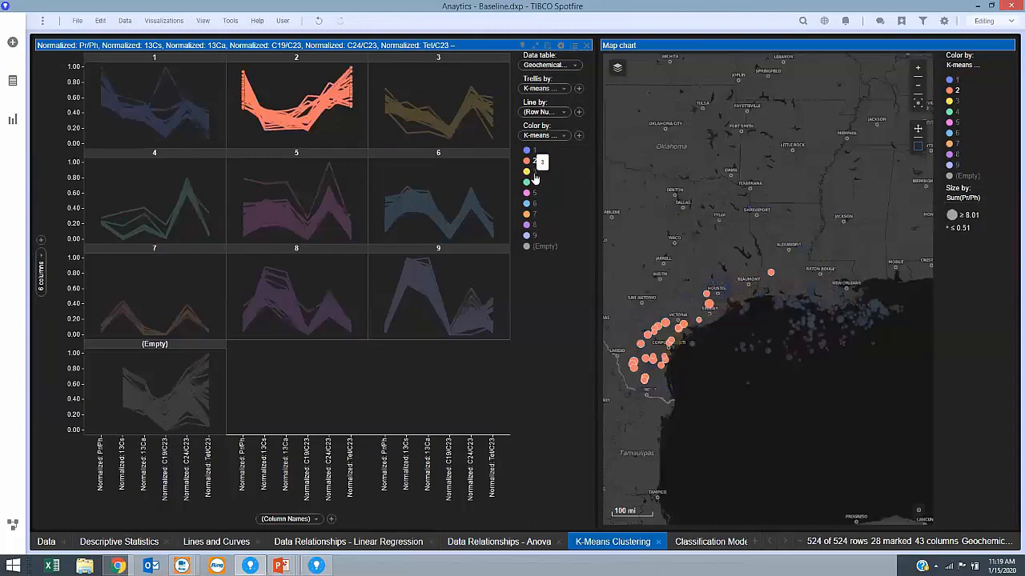
{"action": "left_click", "coordinate": [535, 175]}
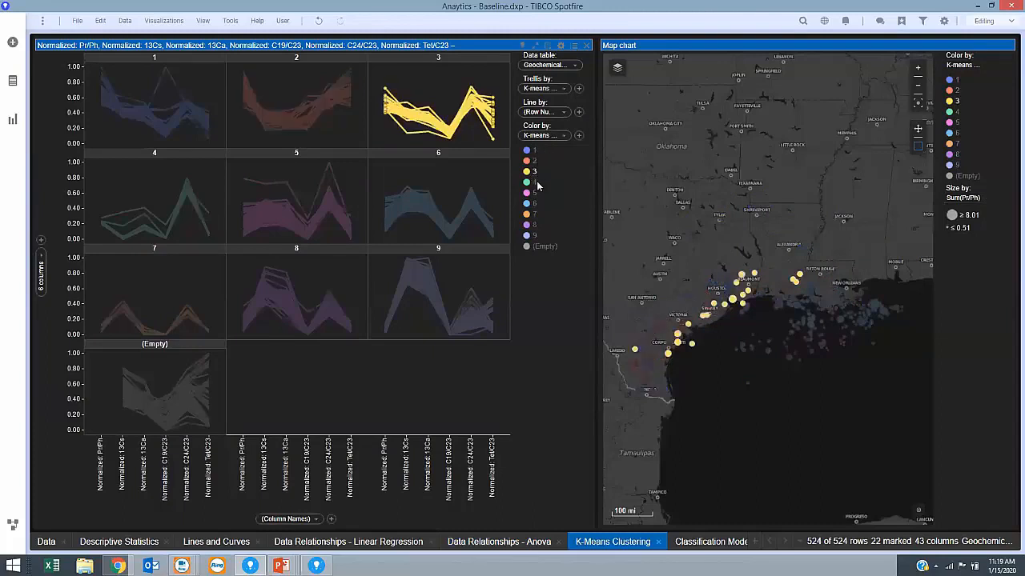
{"action": "left_click", "coordinate": [535, 185]}
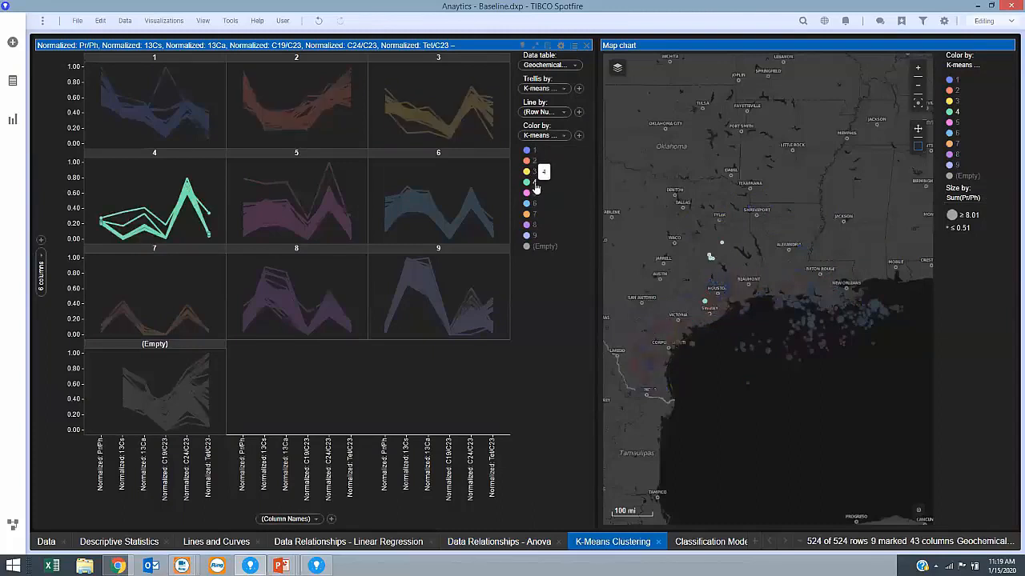
{"action": "left_click", "coordinate": [536, 194]}
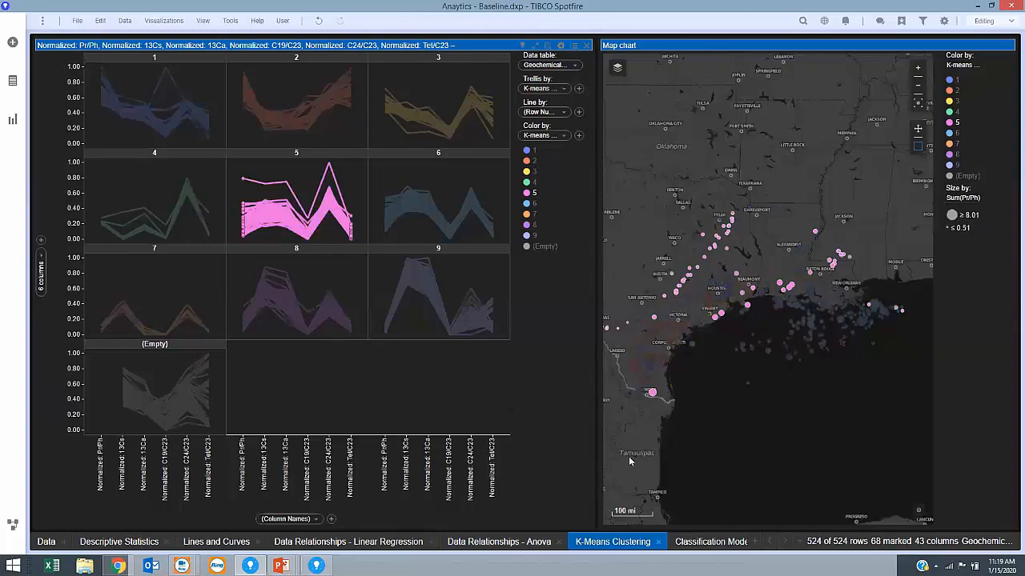
Step: On the Classification Modelling page, start a classification model named Reservoir Age using the Classification Tree method
{"action": "left_click", "coordinate": [691, 542]}
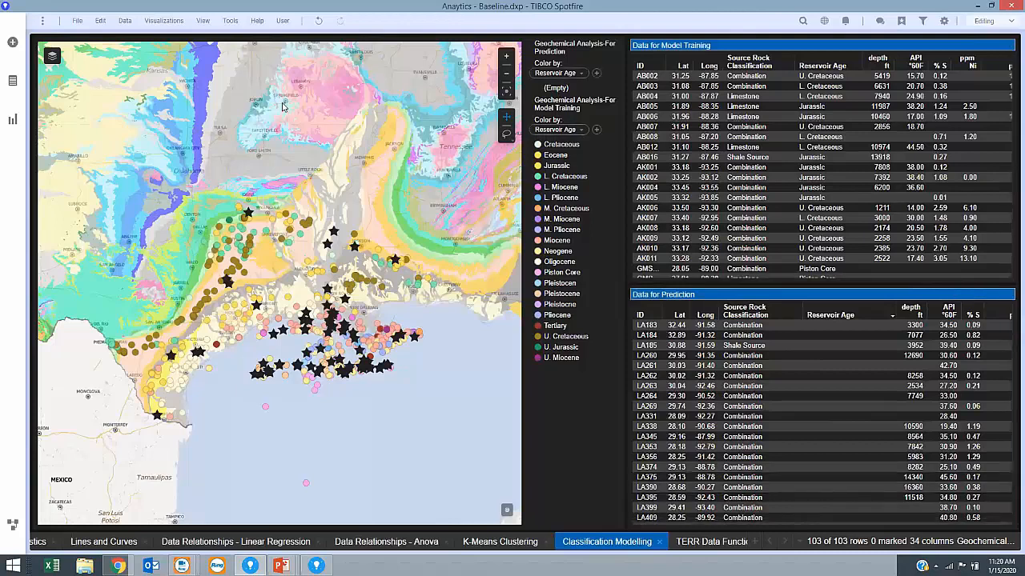
{"action": "left_click", "coordinate": [229, 22]}
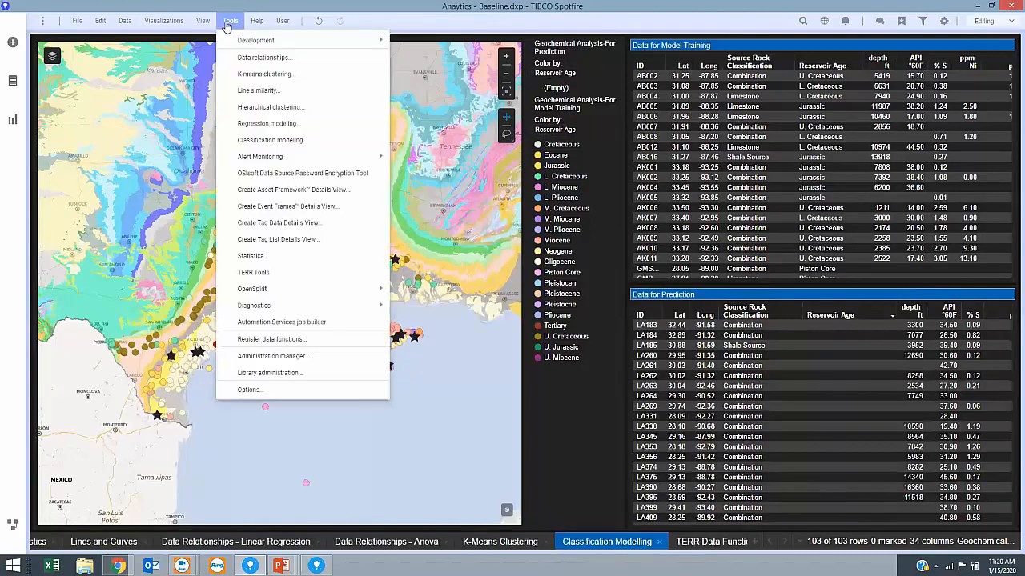
{"action": "left_click", "coordinate": [265, 141]}
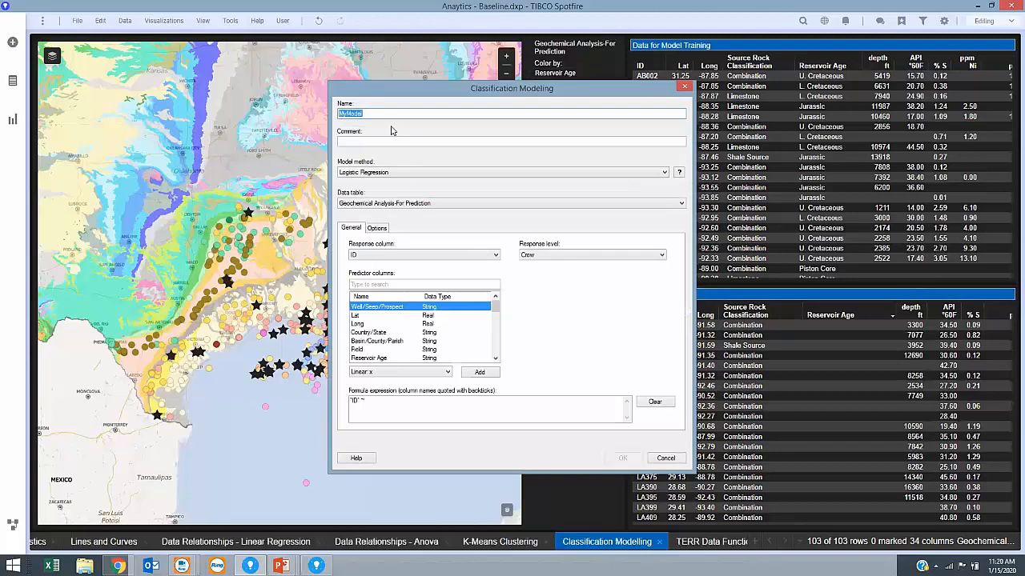
{"action": "type", "text": "Reservoir Age"}
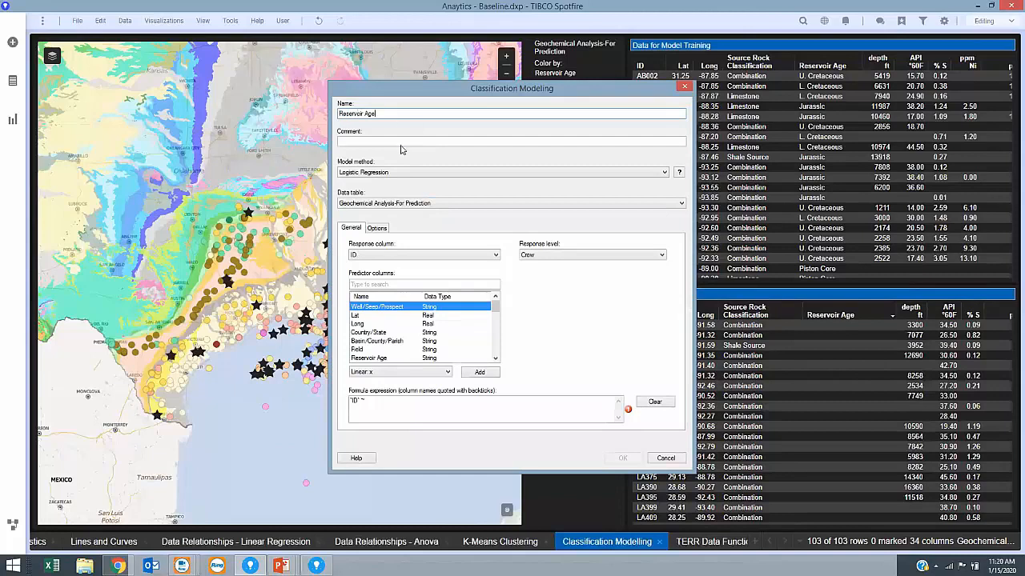
{"action": "left_click", "coordinate": [364, 174]}
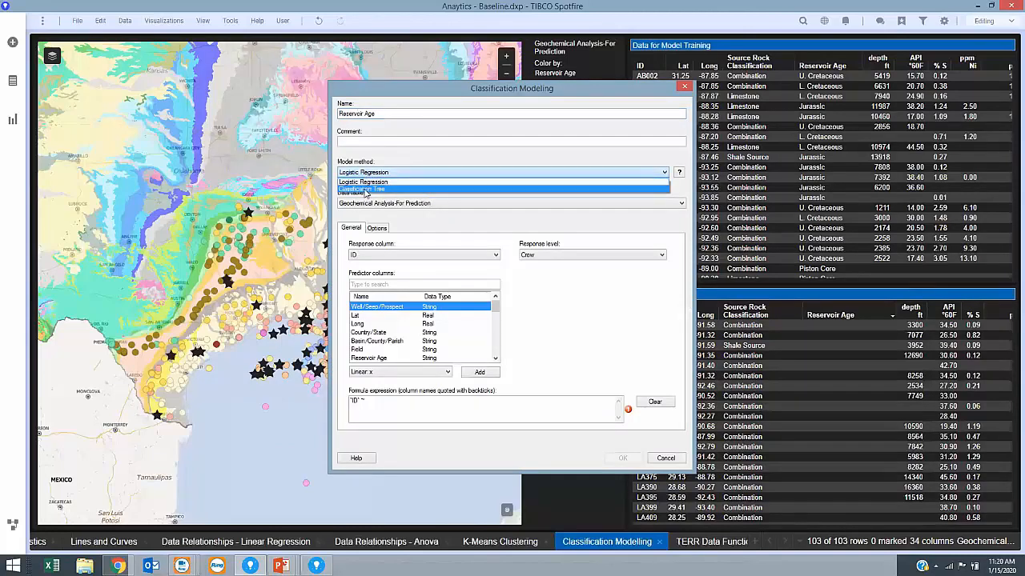
{"action": "left_click", "coordinate": [366, 190]}
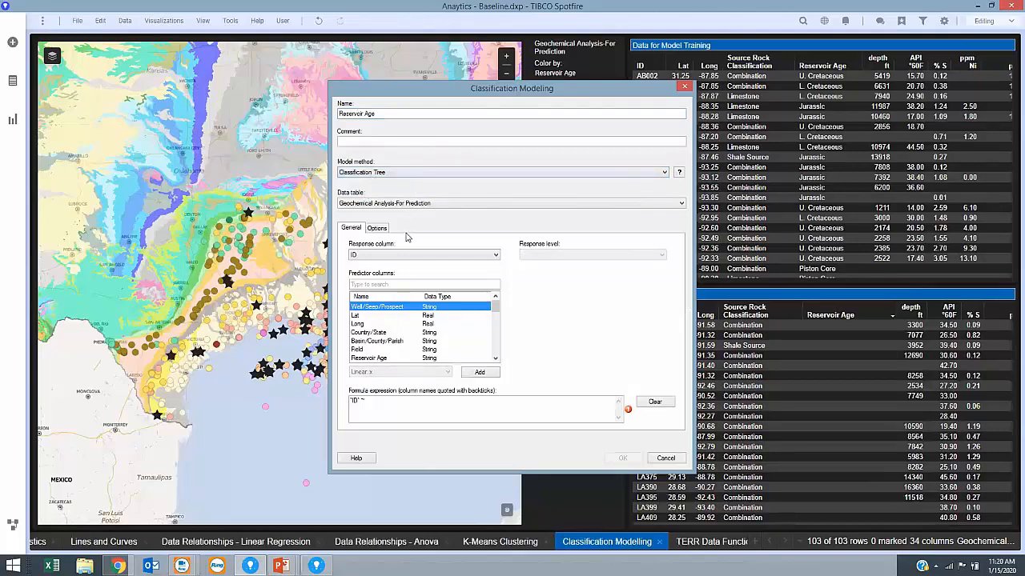
Step: Set the model's data table to Geochemical Analysis-For Model Training and its response column to Reservoir Age
{"action": "left_click", "coordinate": [493, 257]}
{"action": "left_click", "coordinate": [378, 313]}
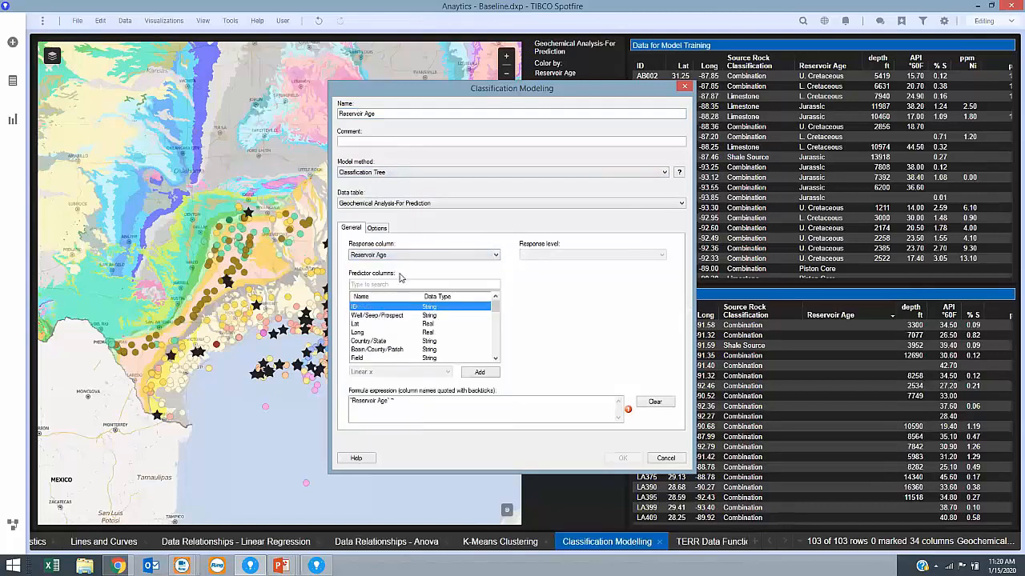
{"action": "left_click", "coordinate": [406, 205]}
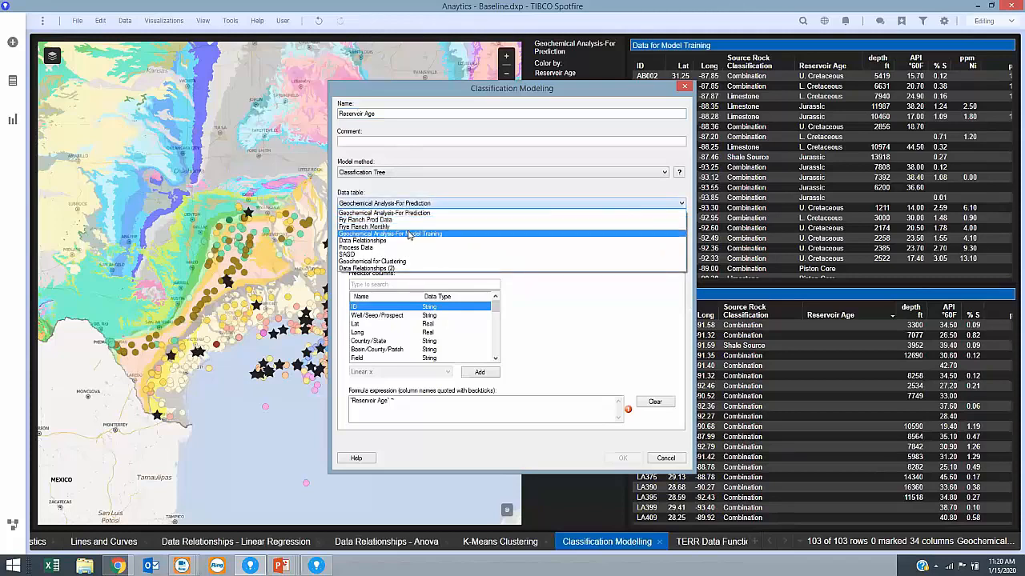
{"action": "left_click", "coordinate": [409, 234]}
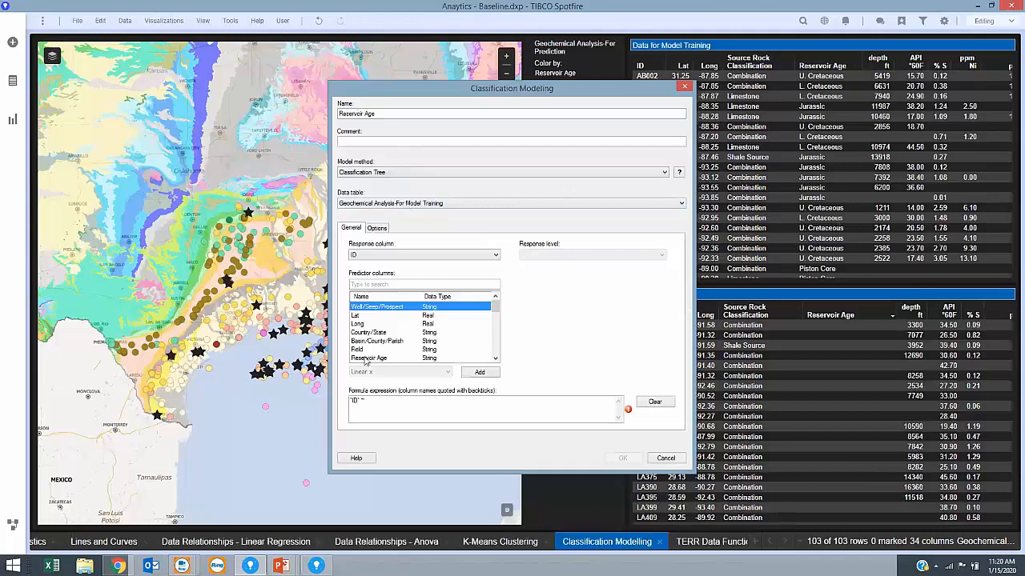
{"action": "left_click", "coordinate": [382, 256]}
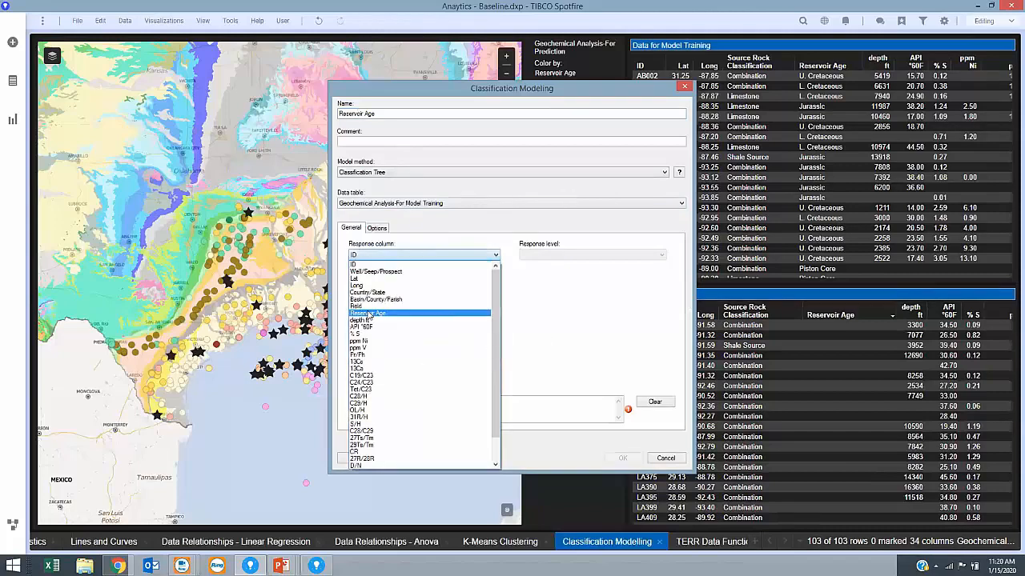
{"action": "left_click", "coordinate": [369, 314]}
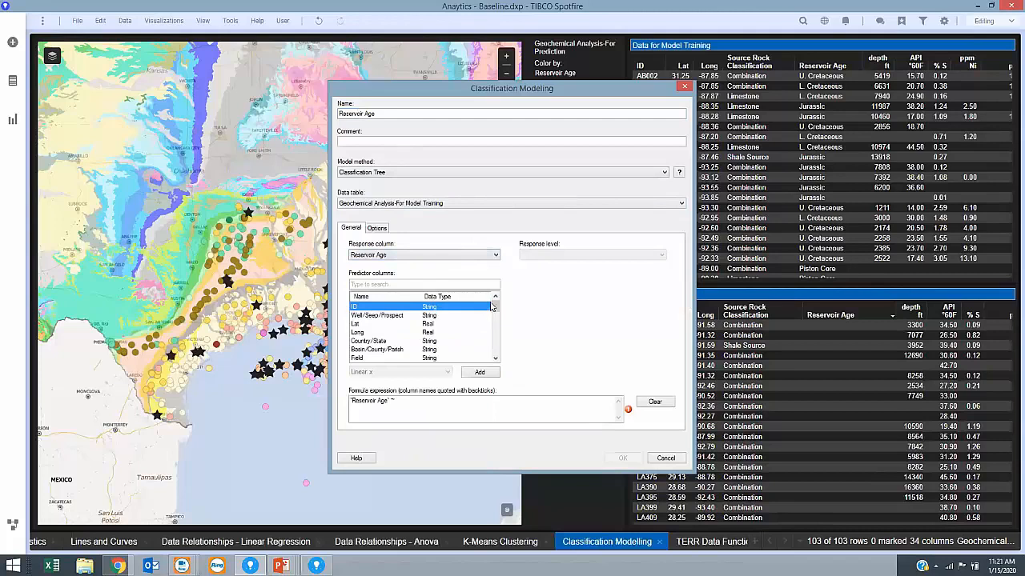
Step: Add 13Cs, 13Ca, C19/C23, C24/C23, Tet/C23, C28/H and C29/H as predictors and create the Reservoir Age classification model
{"action": "left_click_drag", "start_coordinate": [494, 308], "coordinate": [497, 327]}
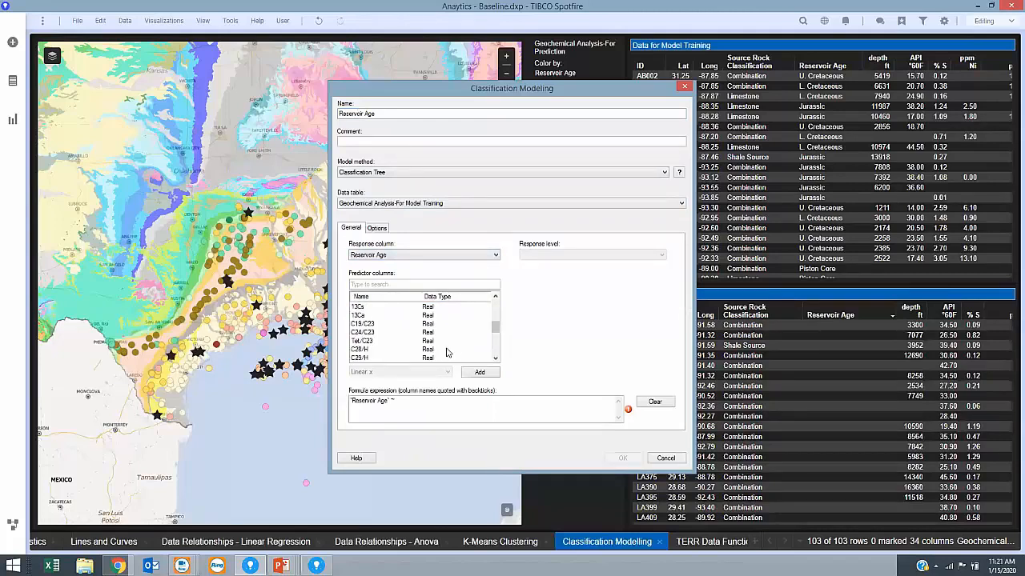
{"action": "left_click_drag", "start_coordinate": [358, 309], "coordinate": [365, 364]}
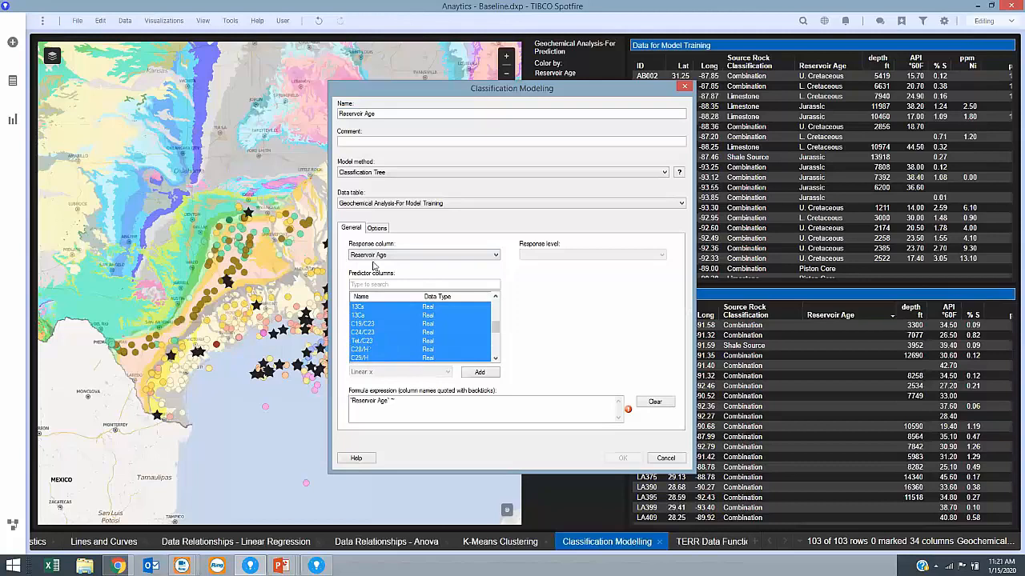
{"action": "left_click", "coordinate": [483, 373]}
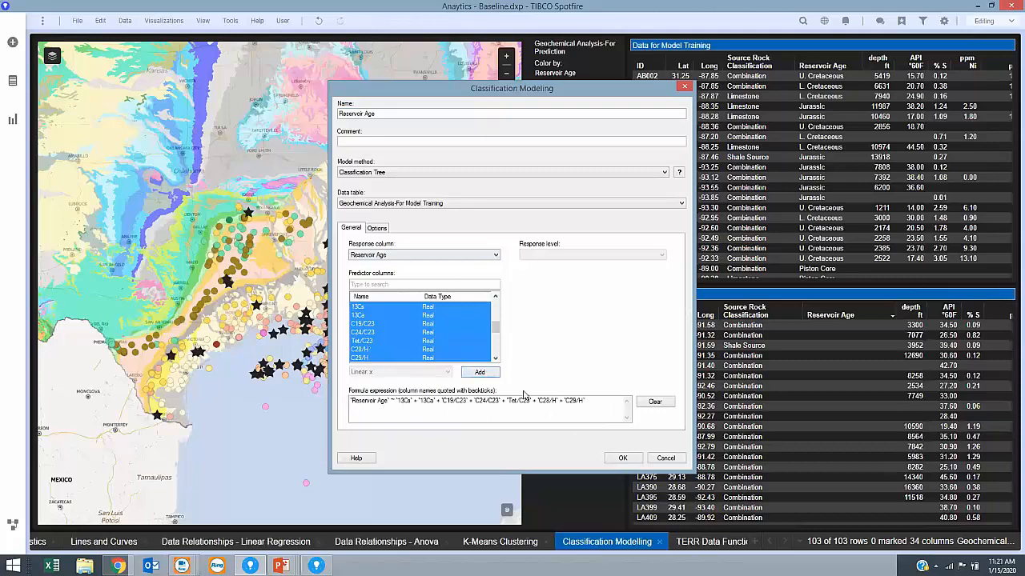
{"action": "left_click", "coordinate": [624, 460]}
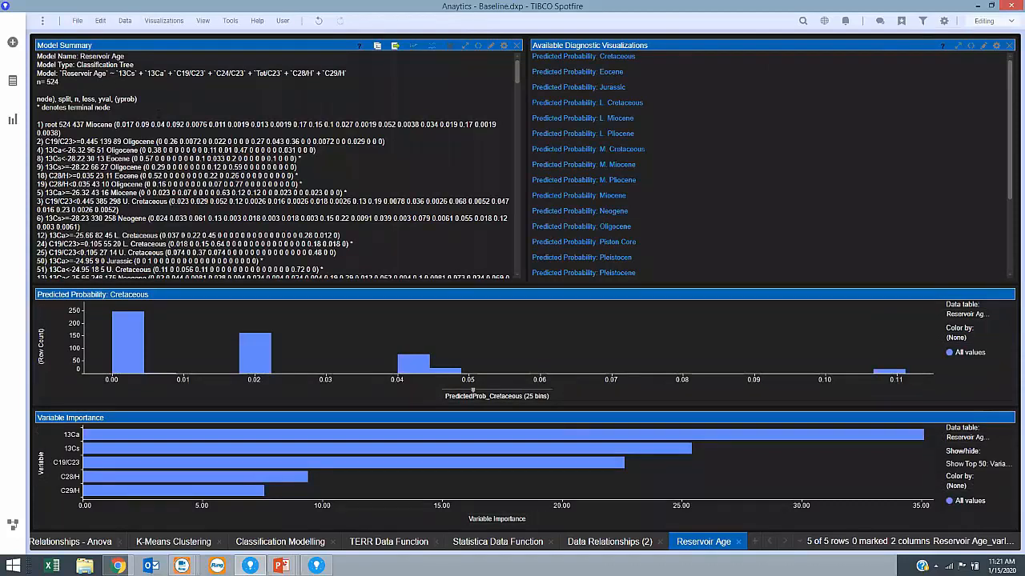
Step: Read through the model summary and examine the Variable Importance chart enlarged, restoring the page layout when done
{"action": "scroll", "coordinate": [516, 78], "scroll_direction": "down", "scroll_amount": 3}
{"action": "scroll", "coordinate": [517, 76], "scroll_direction": "up", "scroll_amount": 1}
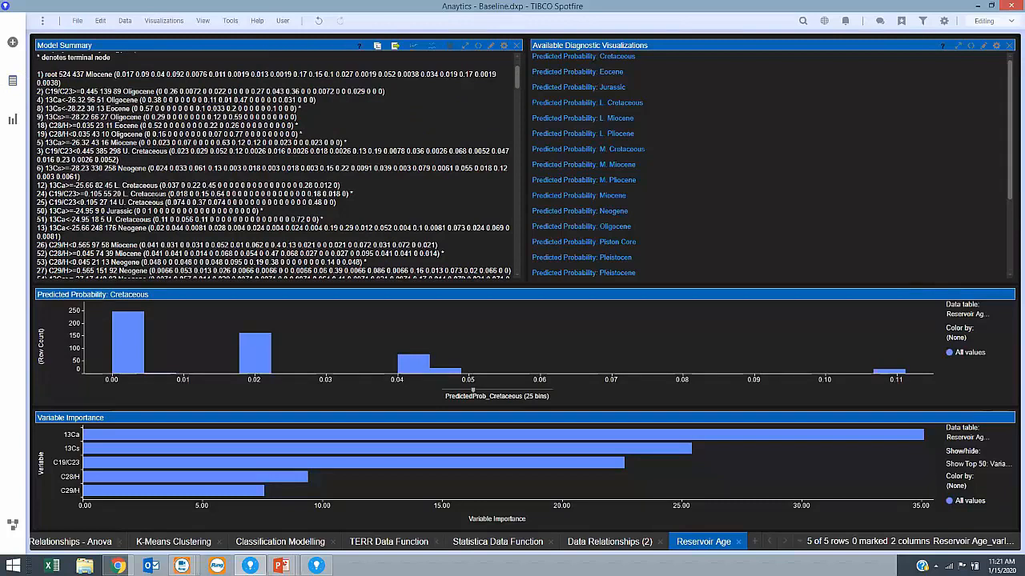
{"action": "left_click_drag", "start_coordinate": [516, 82], "coordinate": [516, 101]}
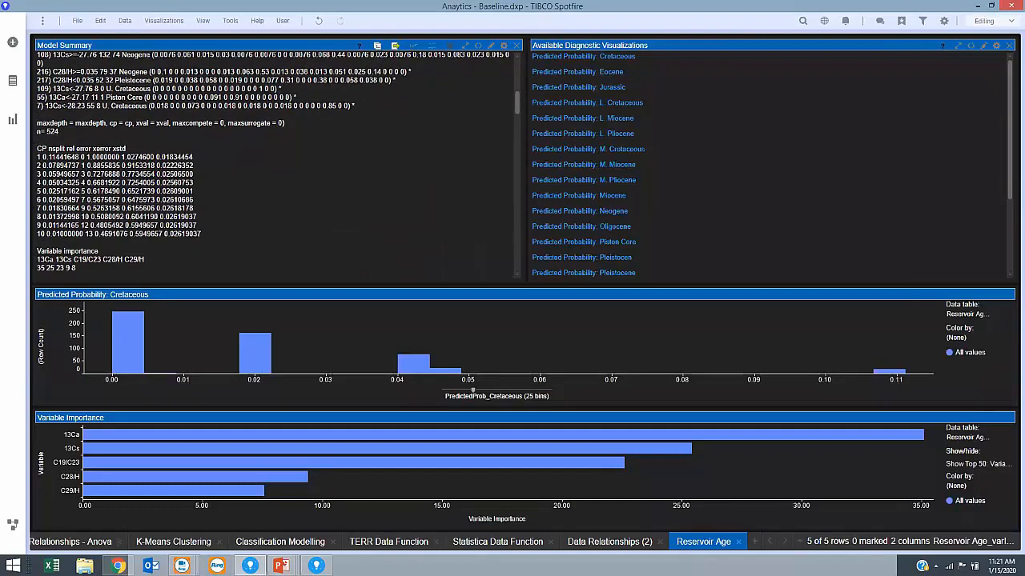
{"action": "scroll", "coordinate": [171, 233], "scroll_direction": "down", "scroll_amount": 2}
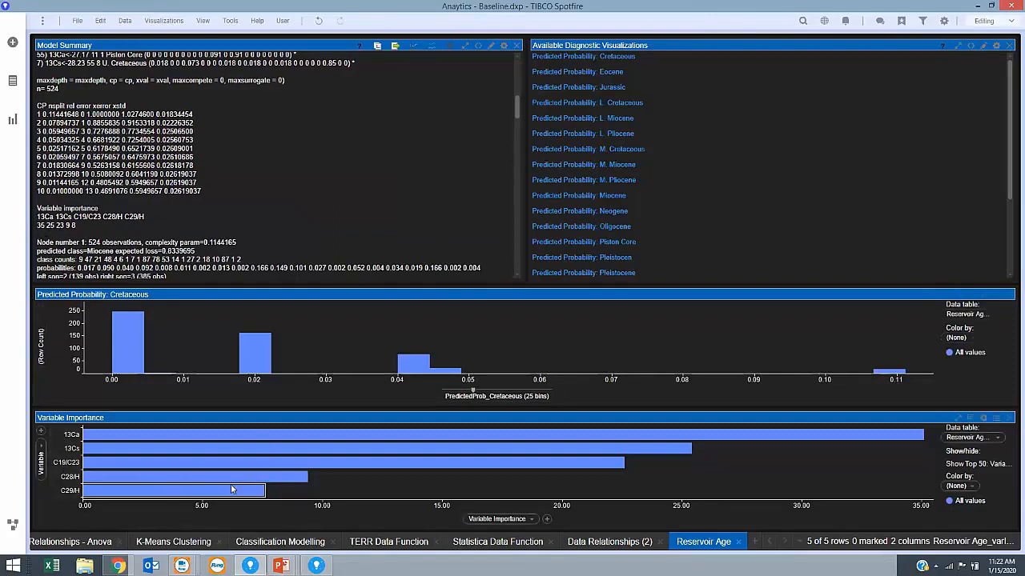
{"action": "left_click", "coordinate": [958, 418]}
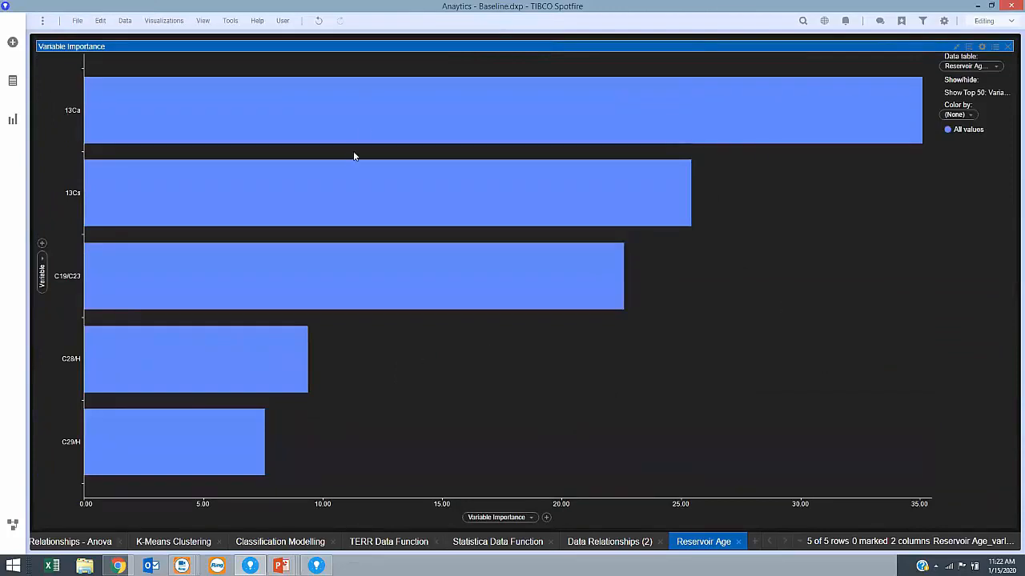
{"action": "mouse_move", "coordinate": [408, 299]}
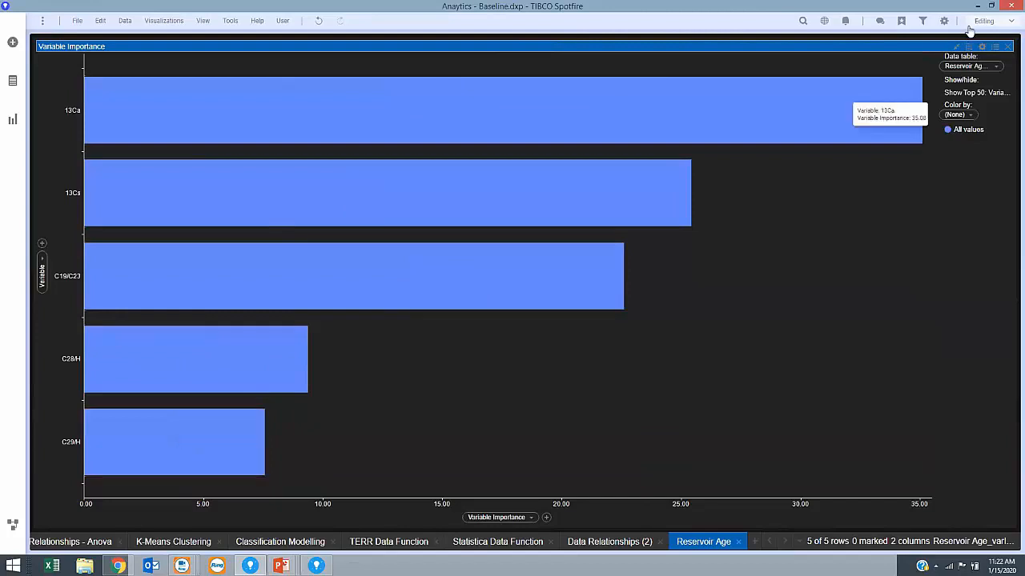
{"action": "left_click", "coordinate": [957, 47]}
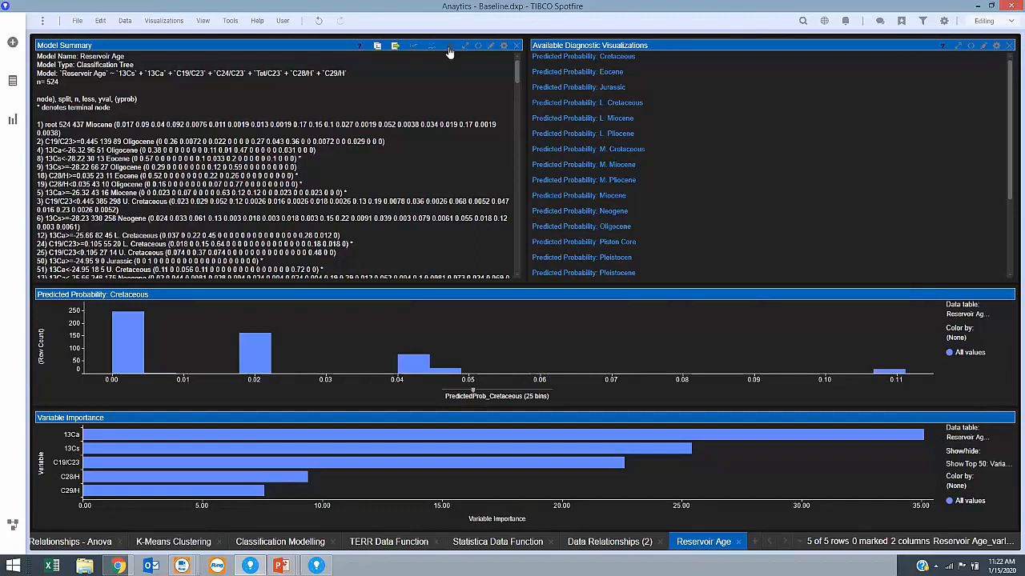
Step: Edit the Reservoir Age model to drop Tet/C23, C28/H and C29/H from its formula and rerun it
{"action": "left_click", "coordinate": [449, 47]}
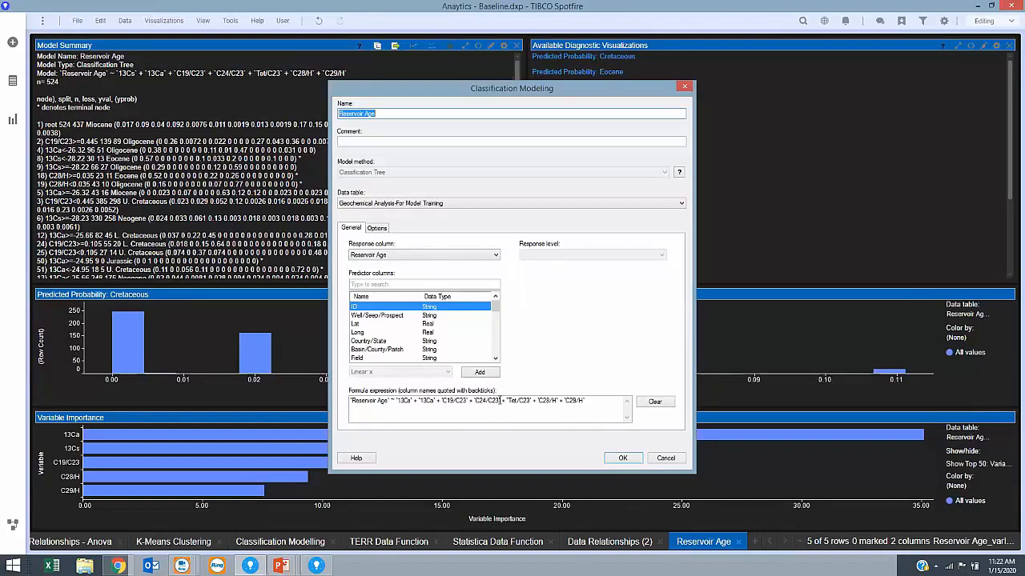
{"action": "left_click_drag", "start_coordinate": [503, 400], "coordinate": [597, 402]}
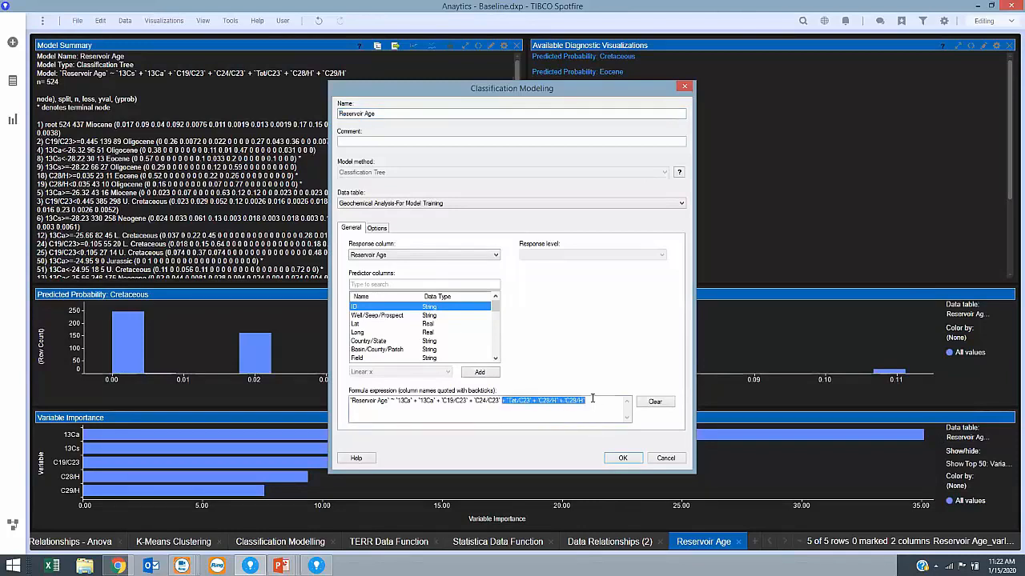
{"action": "key", "text": "Delete"}
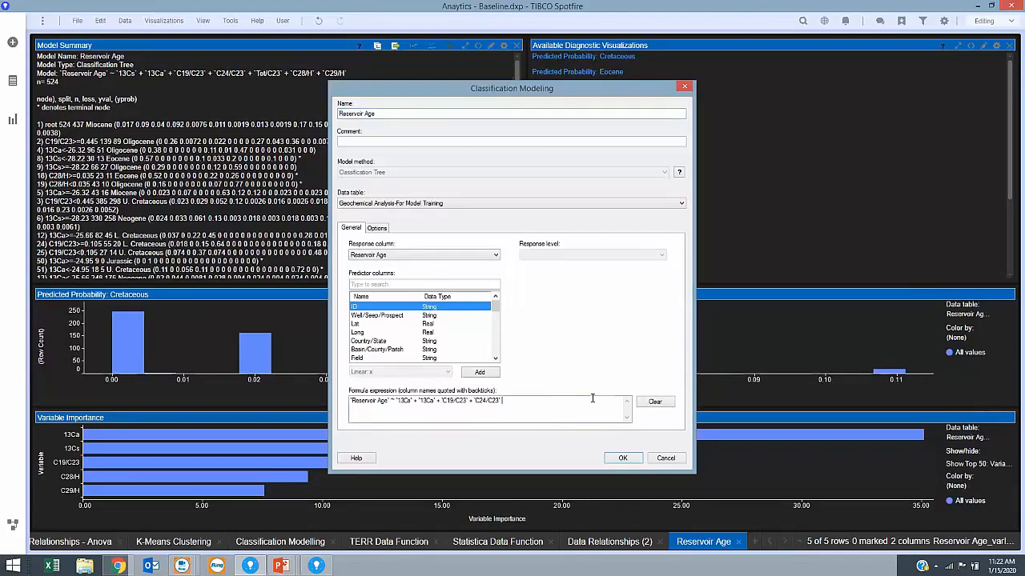
{"action": "left_click", "coordinate": [622, 458]}
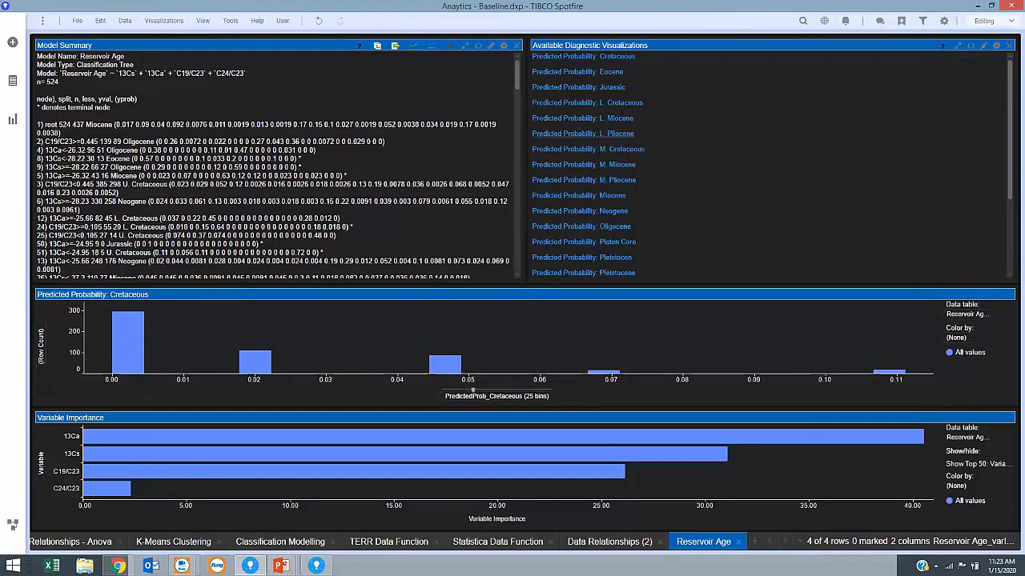
Step: Add the Predicted Probability: L. Cretaceous diagnostic chart and inspect it enlarged before restoring the page layout
{"action": "left_click", "coordinate": [622, 104]}
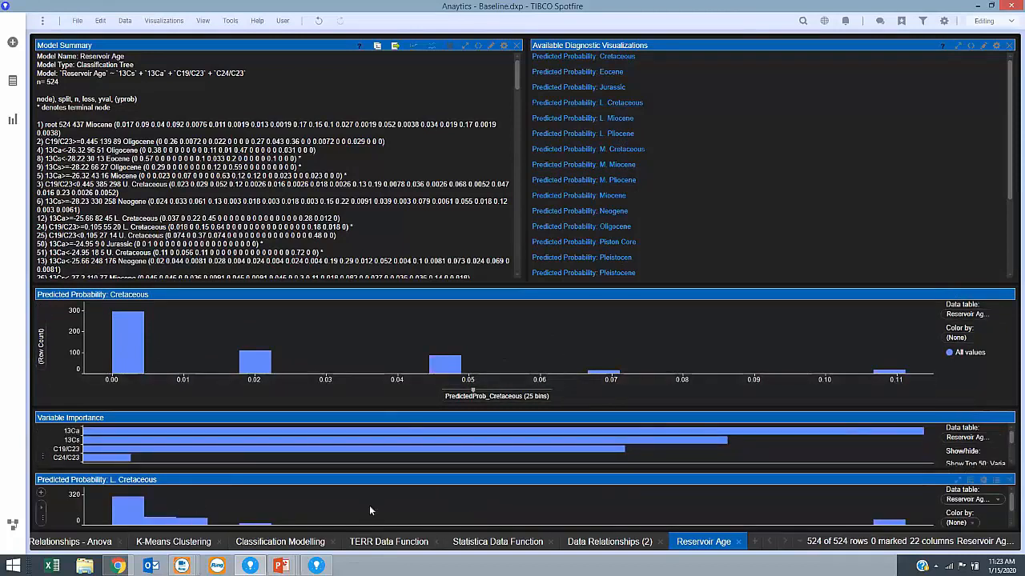
{"action": "left_click", "coordinate": [958, 480]}
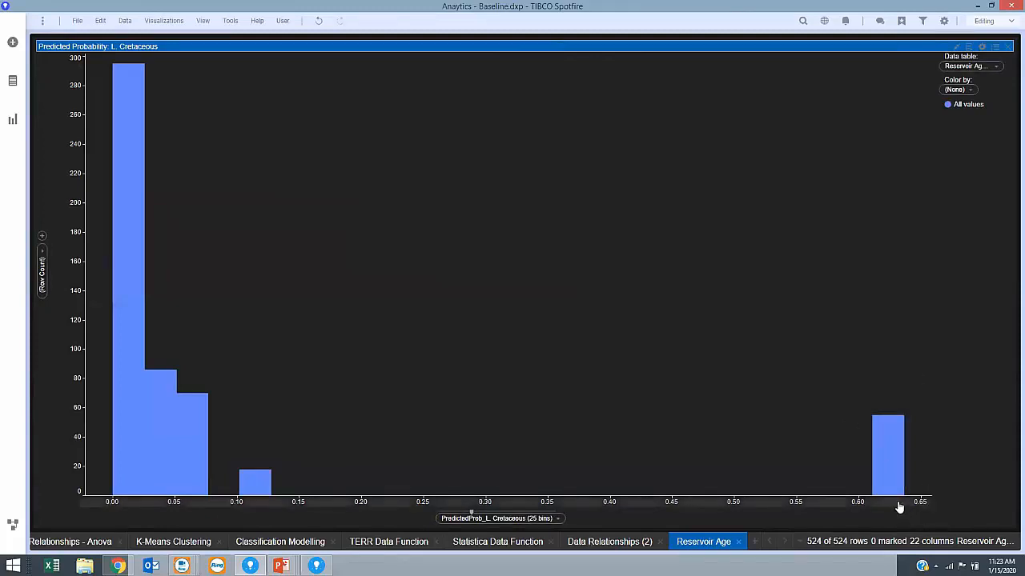
{"action": "left_click", "coordinate": [958, 49]}
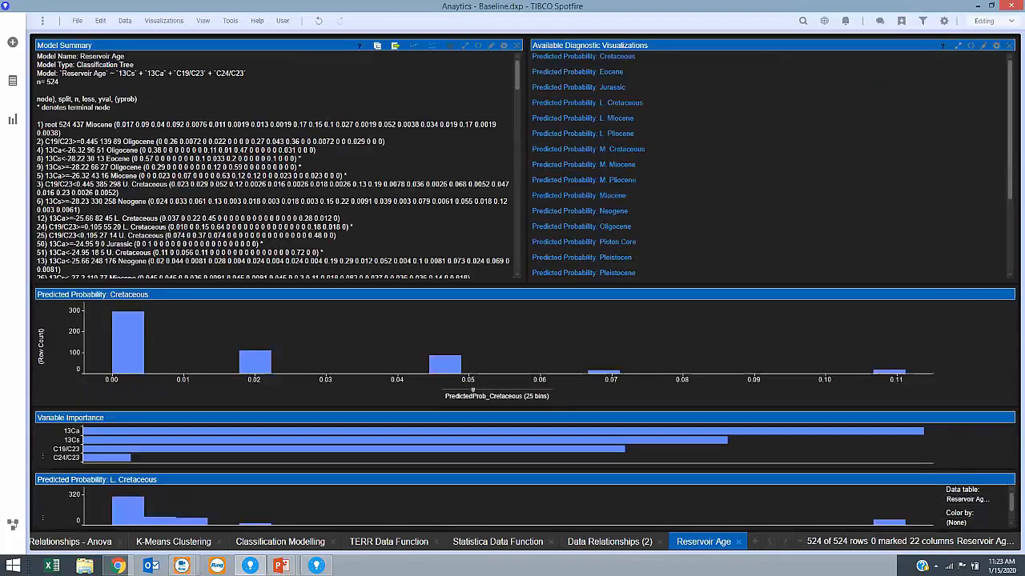
Step: Add predicted columns from the Reservoir Age model to the Geochemical Analysis-For Model Training data table
{"action": "left_click", "coordinate": [414, 48]}
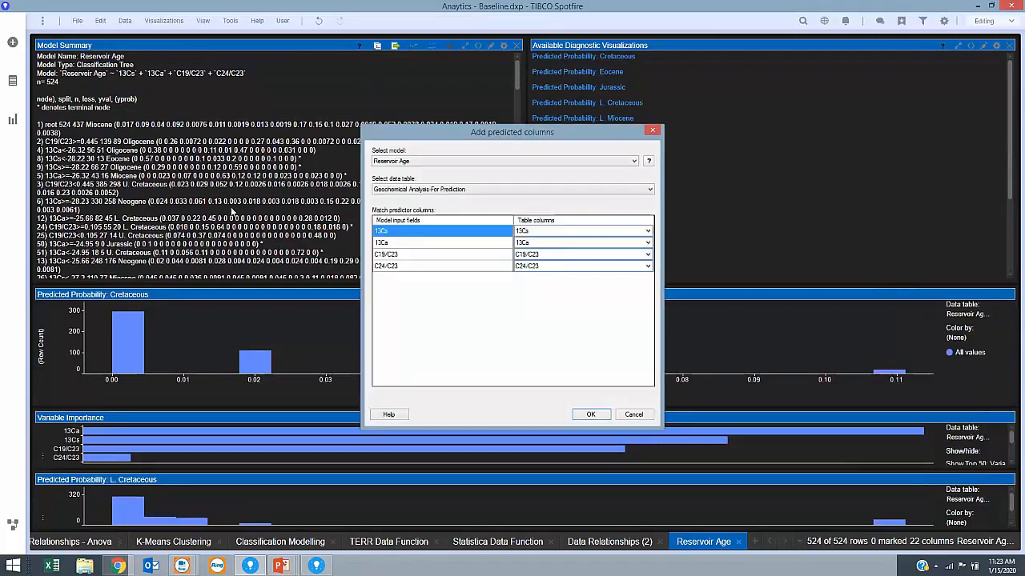
{"action": "left_click", "coordinate": [460, 190]}
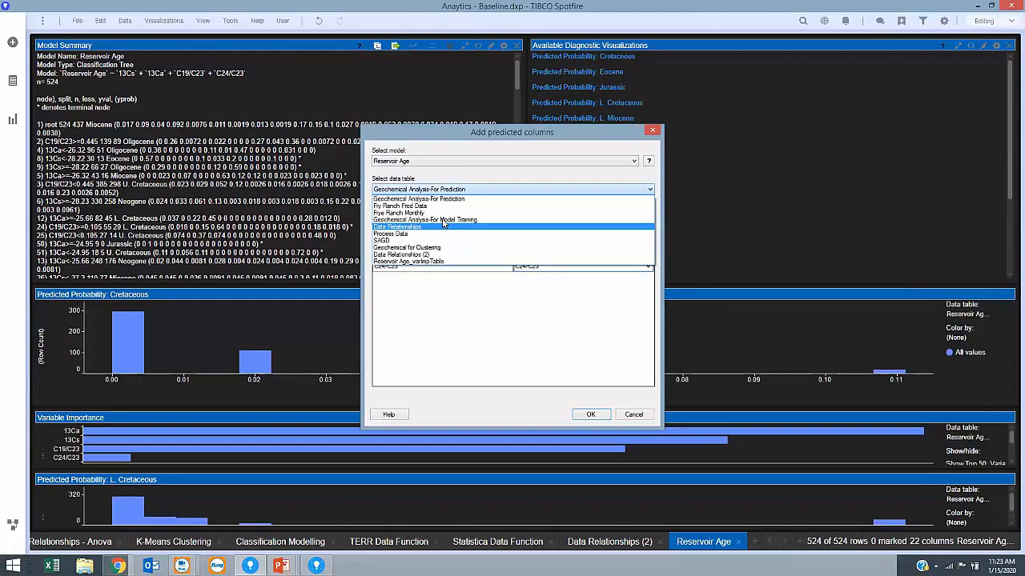
{"action": "left_click", "coordinate": [442, 220]}
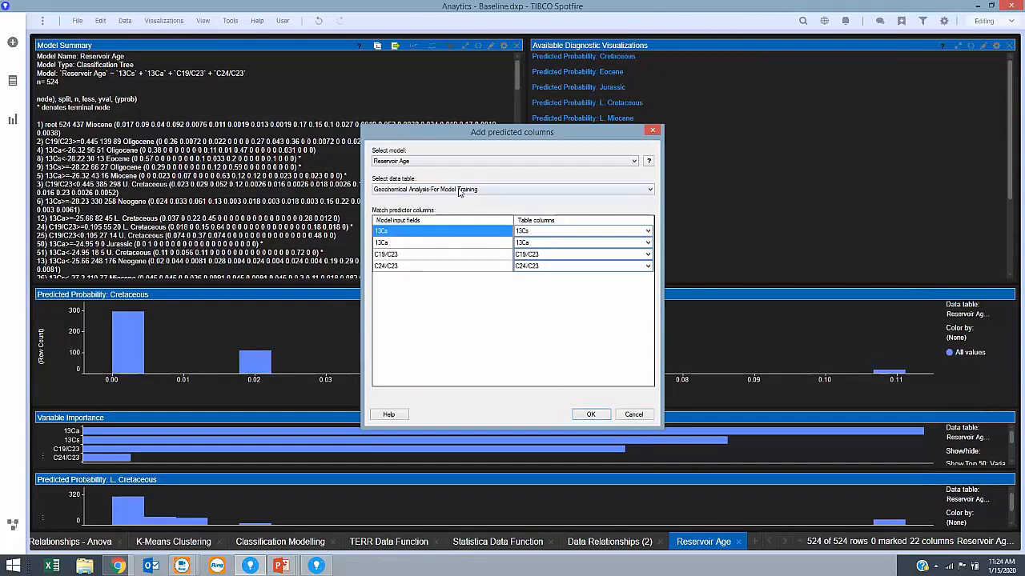
{"action": "left_click", "coordinate": [591, 414]}
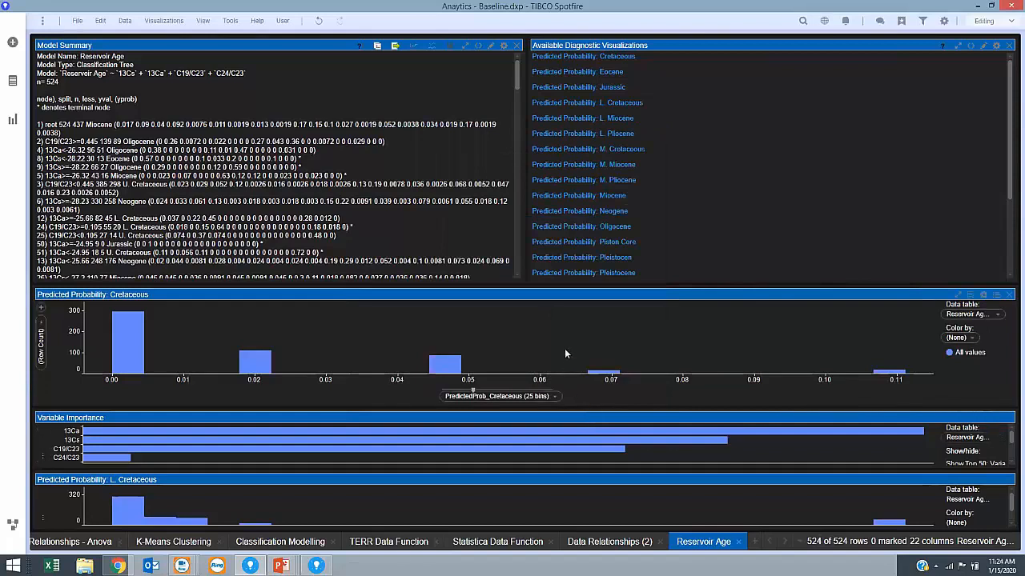
Step: On the Classification Modelling page, examine the probability and class prediction columns in the Data for Model Training table
{"action": "left_click", "coordinate": [272, 542]}
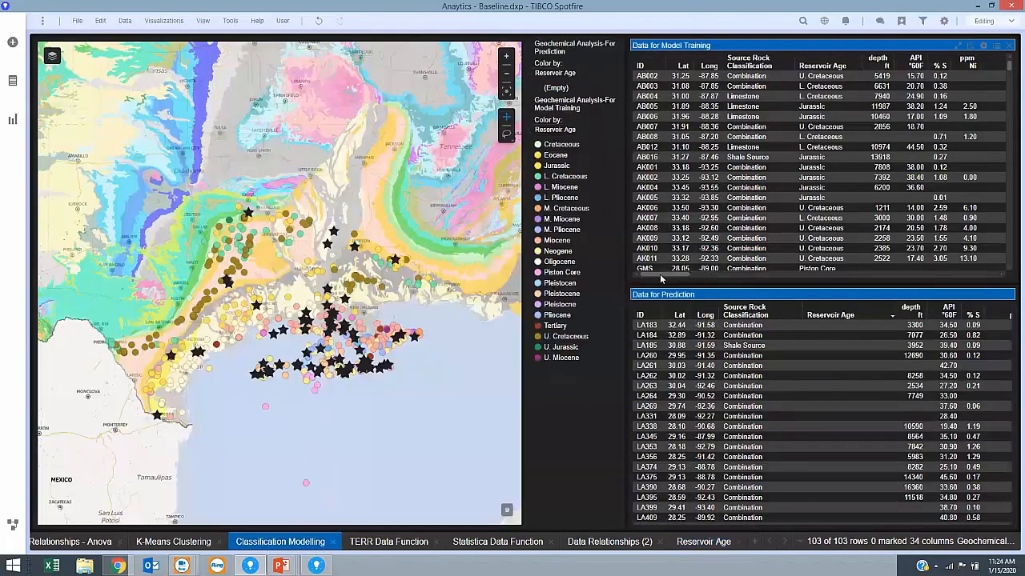
{"action": "left_click_drag", "start_coordinate": [682, 276], "coordinate": [898, 293]}
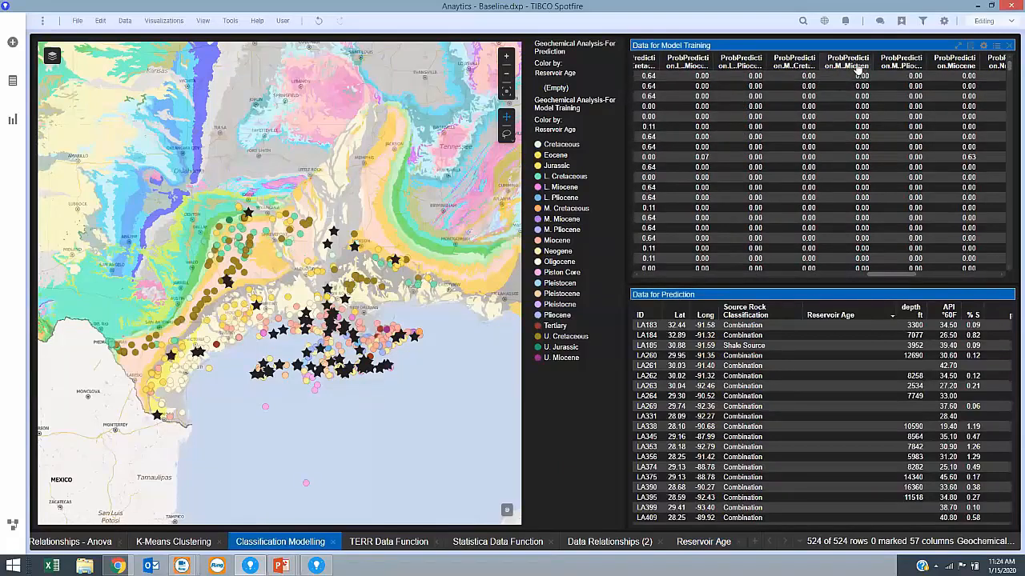
{"action": "left_click_drag", "start_coordinate": [908, 274], "coordinate": [1001, 293]}
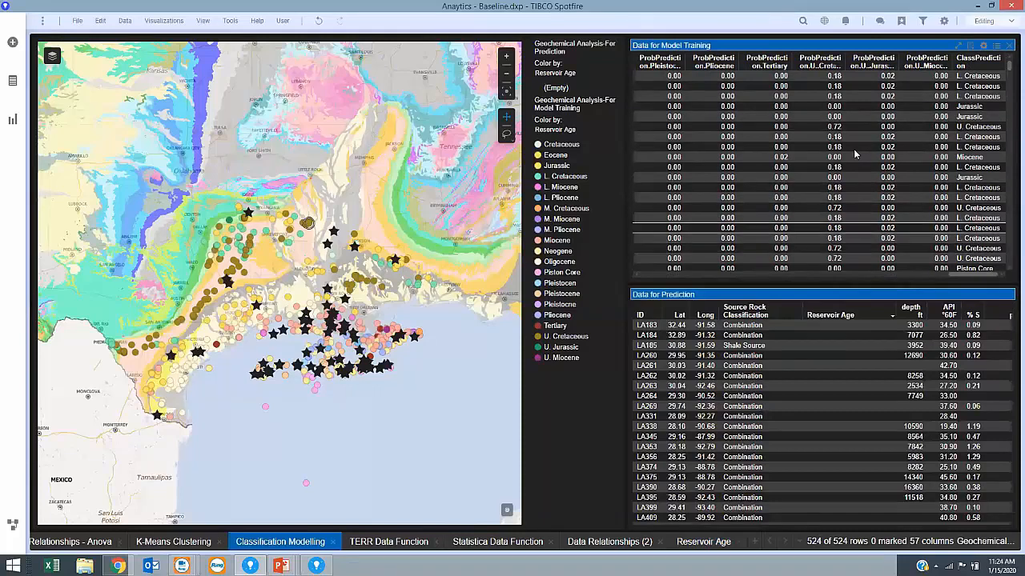
Step: Remove all displayed columns from the Data for Model Training table and add back ID and Reservoir Age
{"action": "right_click", "coordinate": [802, 137]}
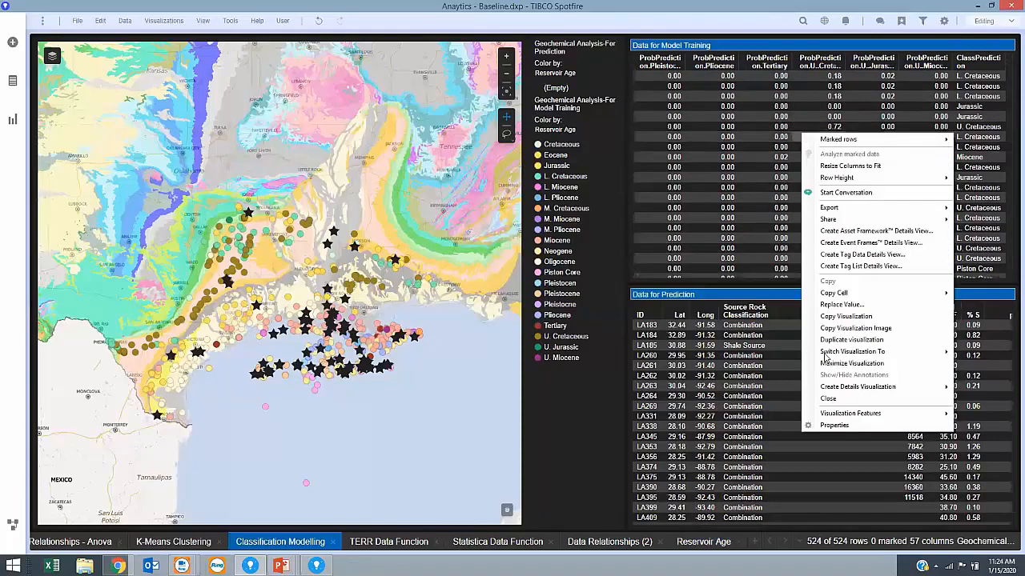
{"action": "left_click", "coordinate": [827, 426]}
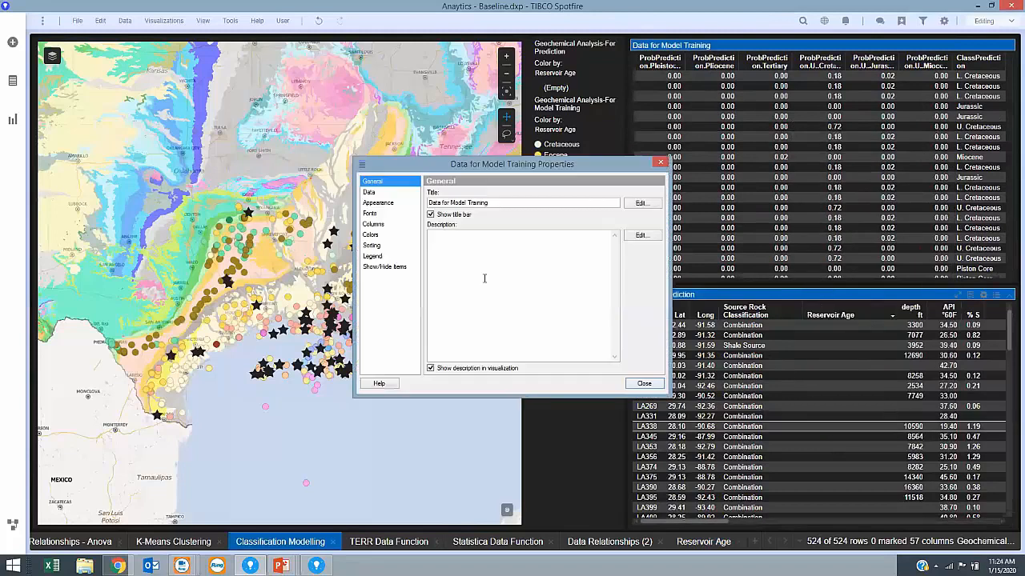
{"action": "left_click", "coordinate": [373, 224]}
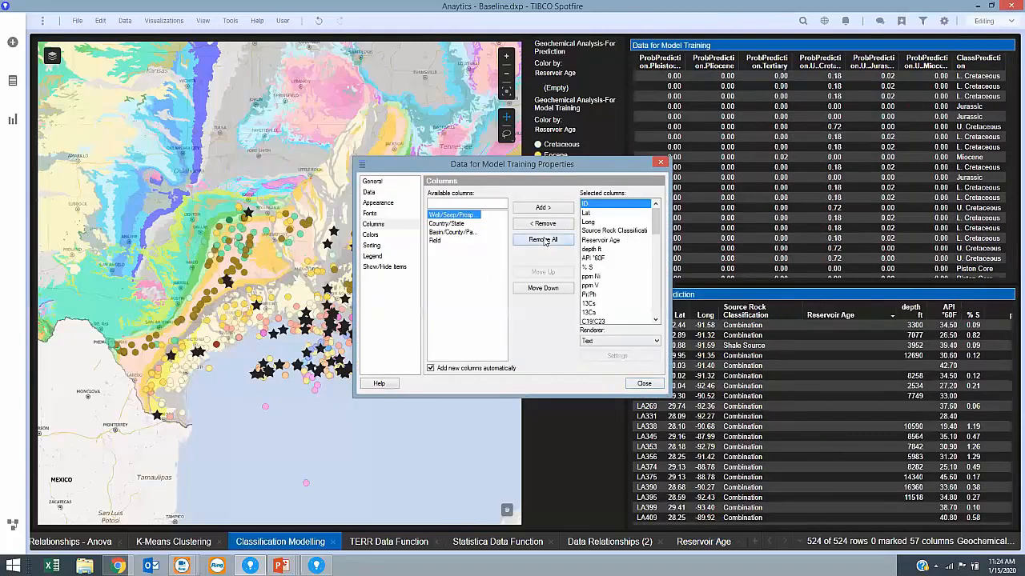
{"action": "left_click", "coordinate": [546, 242]}
{"action": "left_click", "coordinate": [541, 208]}
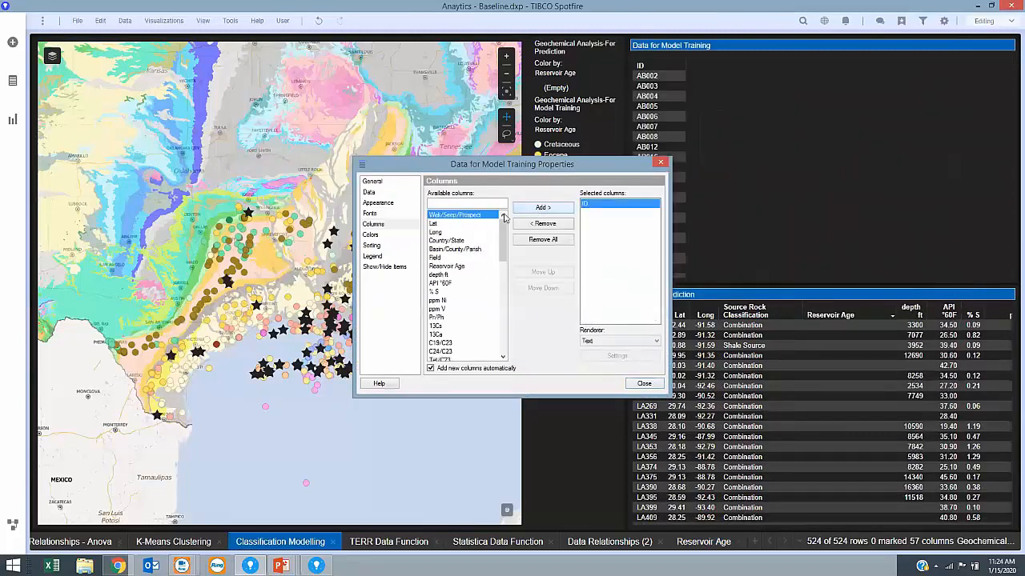
{"action": "left_click", "coordinate": [455, 266]}
{"action": "left_click", "coordinate": [543, 210]}
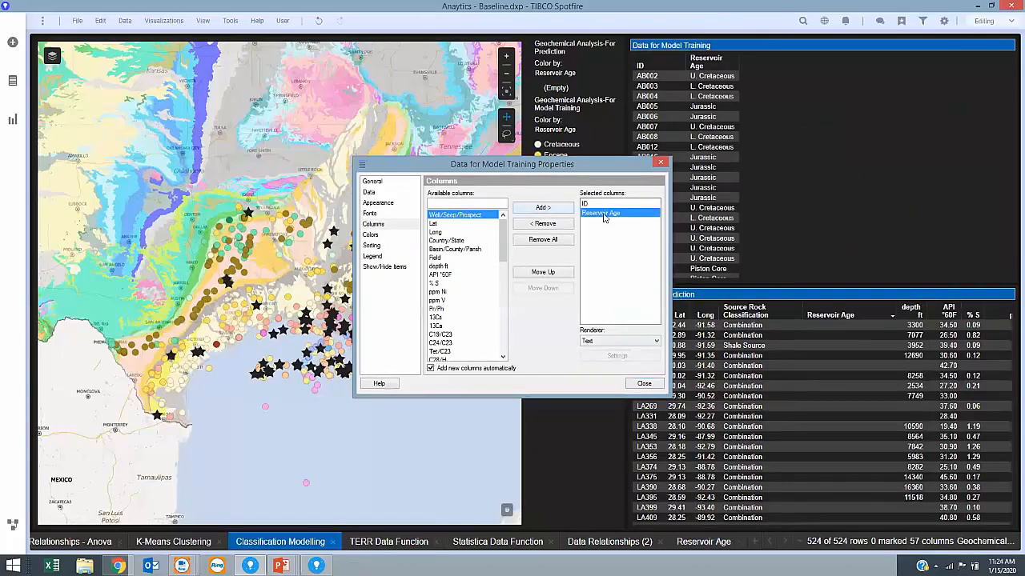
Step: Add the ClassPrediction column to the Data for Model Training table and widen it to fit its header on one line
{"action": "left_click_drag", "start_coordinate": [503, 233], "coordinate": [505, 357]}
{"action": "left_click", "coordinate": [446, 352]}
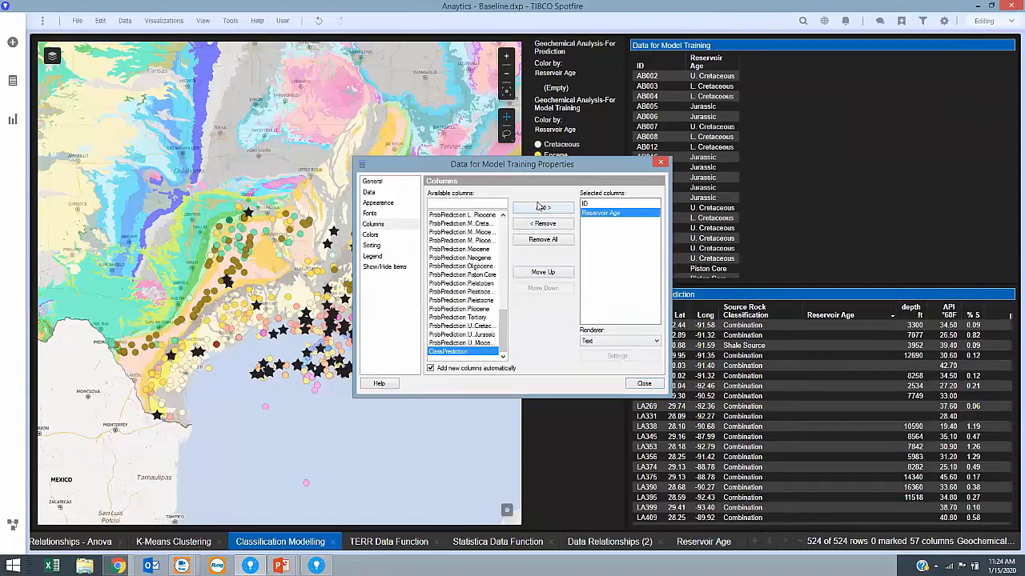
{"action": "left_click", "coordinate": [538, 208]}
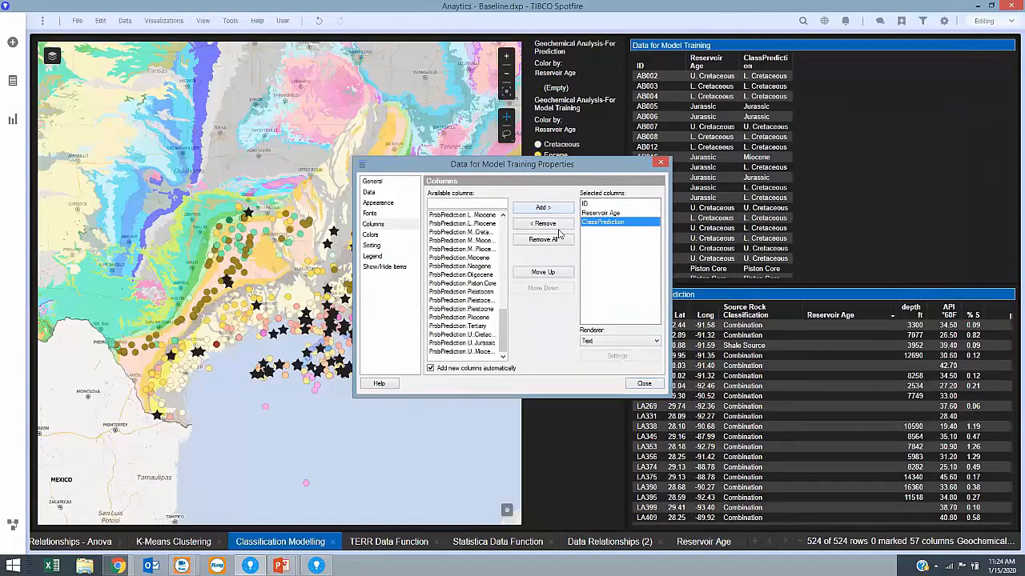
{"action": "left_click", "coordinate": [644, 384]}
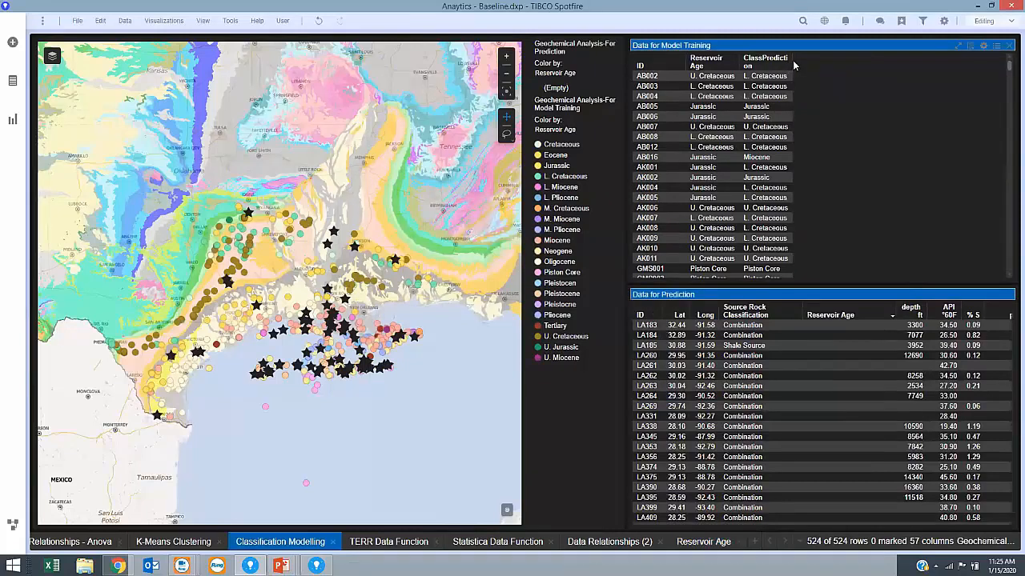
{"action": "left_click_drag", "start_coordinate": [789, 60], "coordinate": [799, 62]}
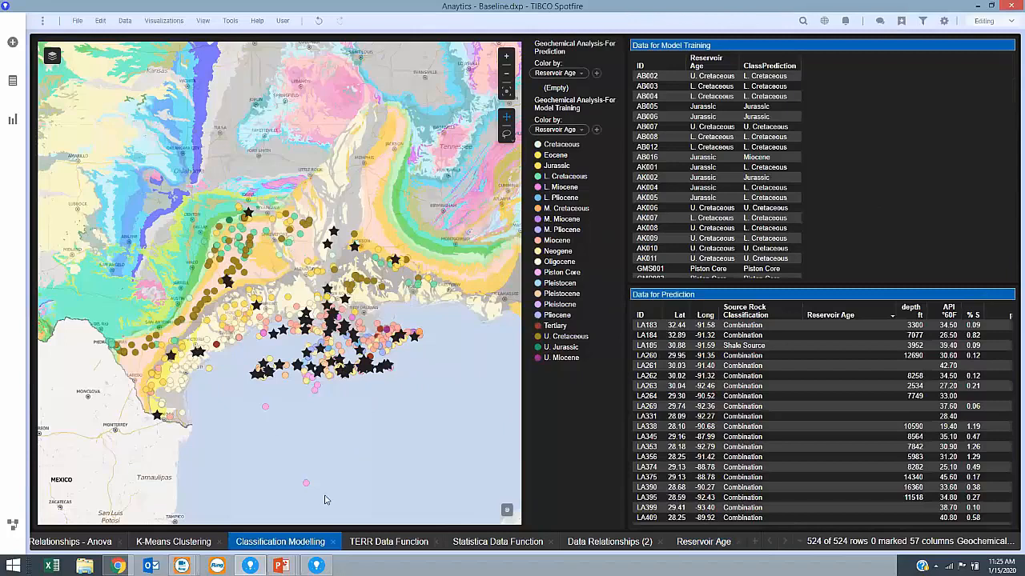
Step: Add predicted columns from the Reservoir Age model to the Geochemical Analysis-For Prediction data table
{"action": "left_click", "coordinate": [687, 543]}
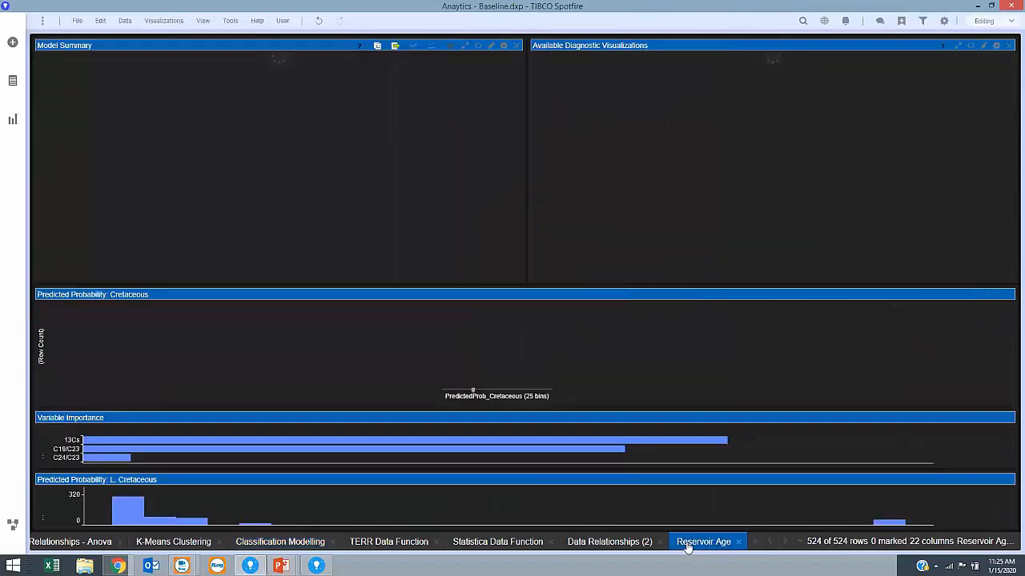
{"action": "left_click", "coordinate": [415, 46]}
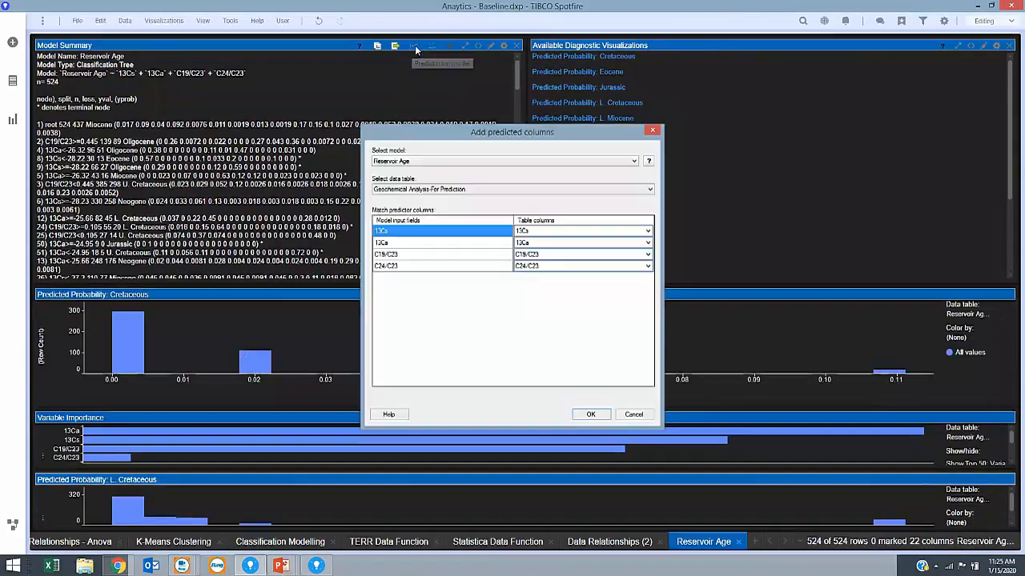
{"action": "left_click", "coordinate": [406, 190]}
{"action": "left_click", "coordinate": [430, 189]}
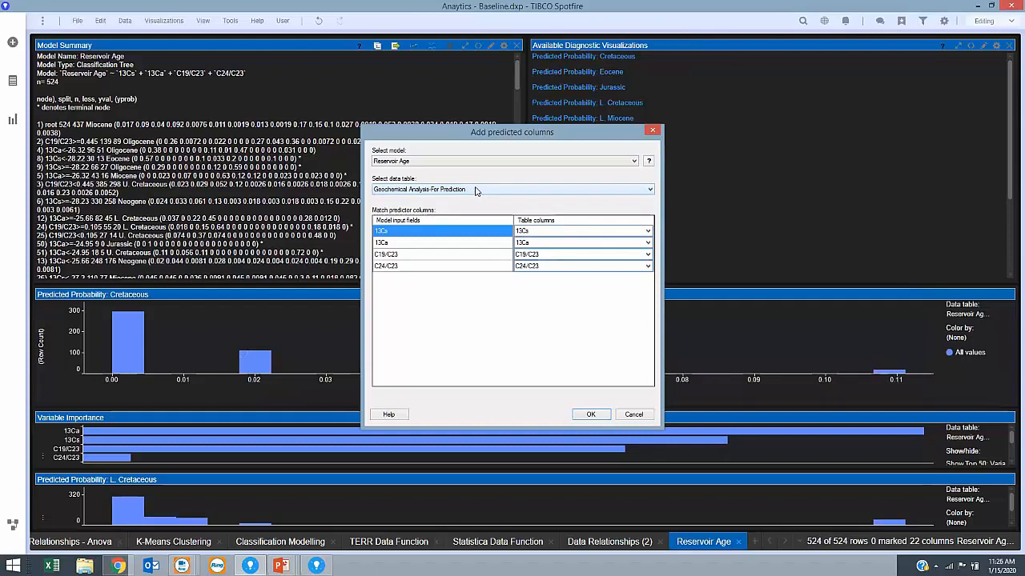
{"action": "left_click", "coordinate": [591, 415]}
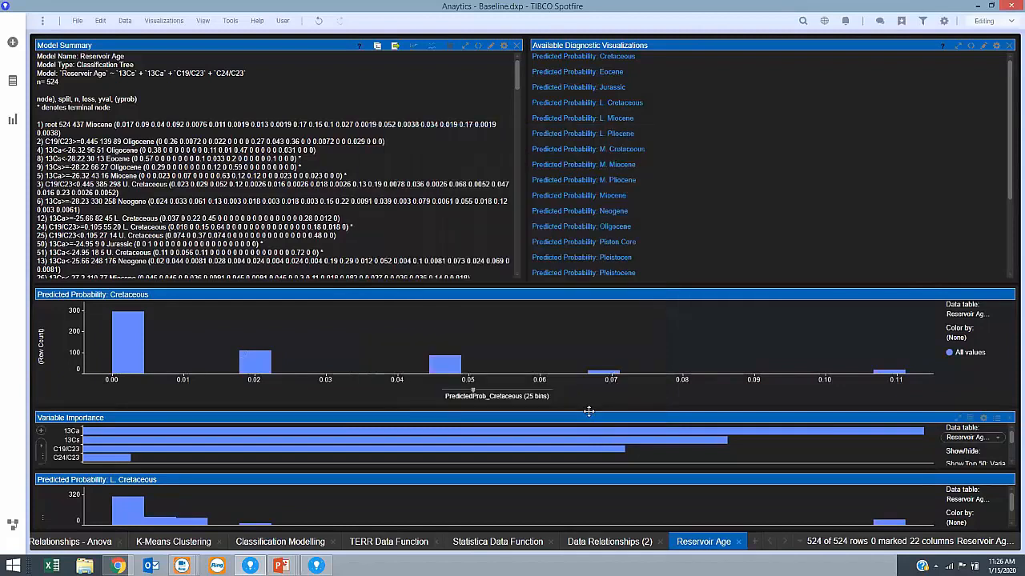
Step: On the Classification Modelling map, color the Geochemical Analysis-For Prediction layer by ClassPrediction and hide the model training layer
{"action": "left_click", "coordinate": [270, 542]}
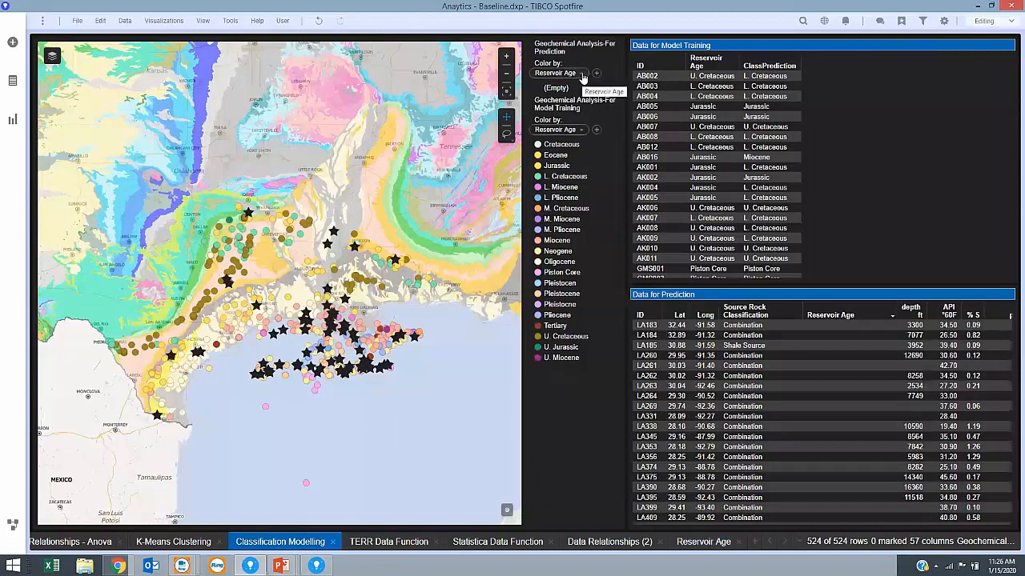
{"action": "left_click", "coordinate": [582, 75]}
{"action": "left_click_drag", "start_coordinate": [645, 152], "coordinate": [645, 240]}
{"action": "left_click", "coordinate": [559, 238]}
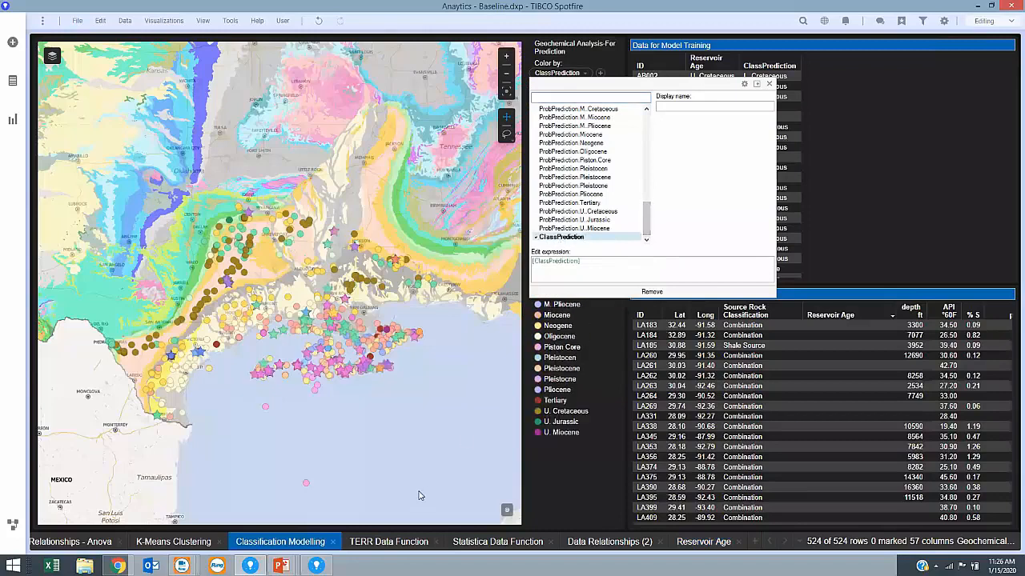
{"action": "left_click", "coordinate": [445, 433]}
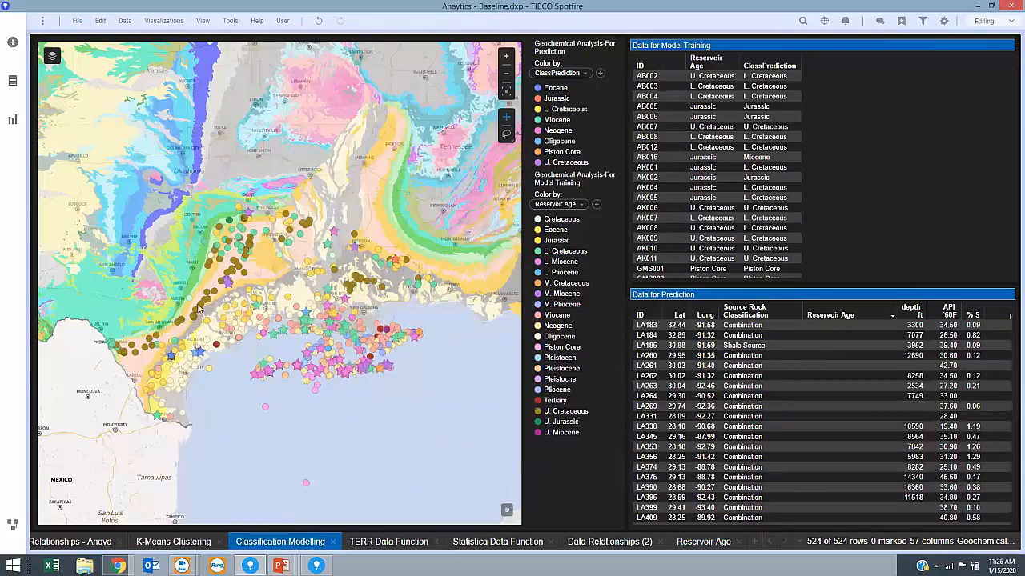
{"action": "left_click", "coordinate": [51, 55]}
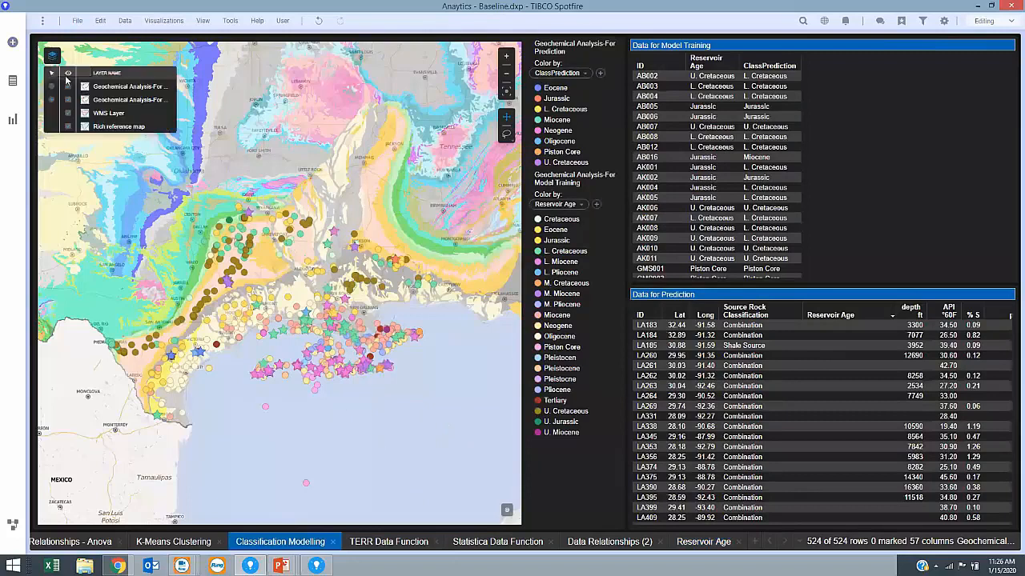
{"action": "left_click", "coordinate": [68, 100]}
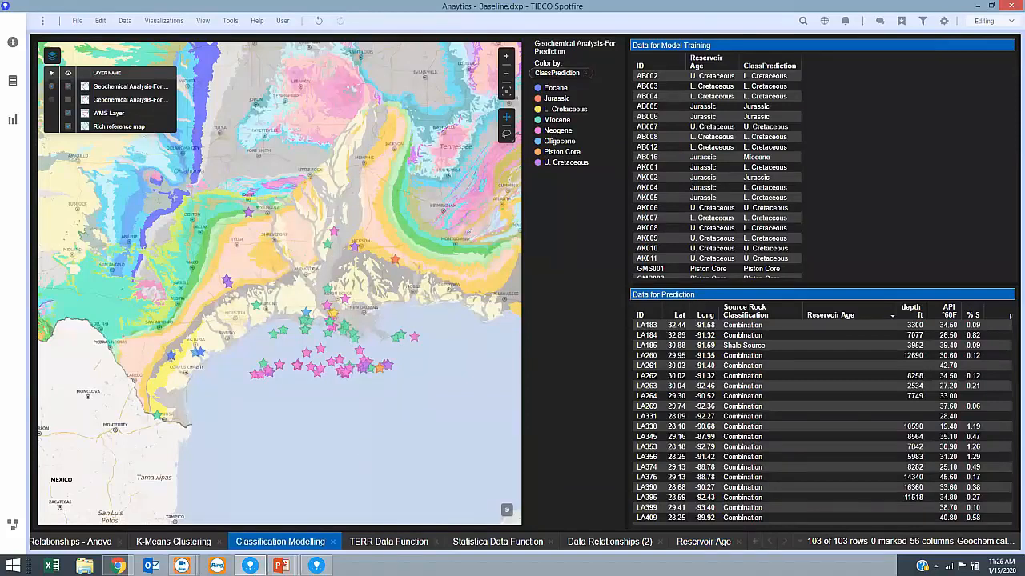
Step: On the TERR Data Function page, start registering a new data function and import [TERR] Contour Lines.sfd
{"action": "left_click", "coordinate": [358, 543]}
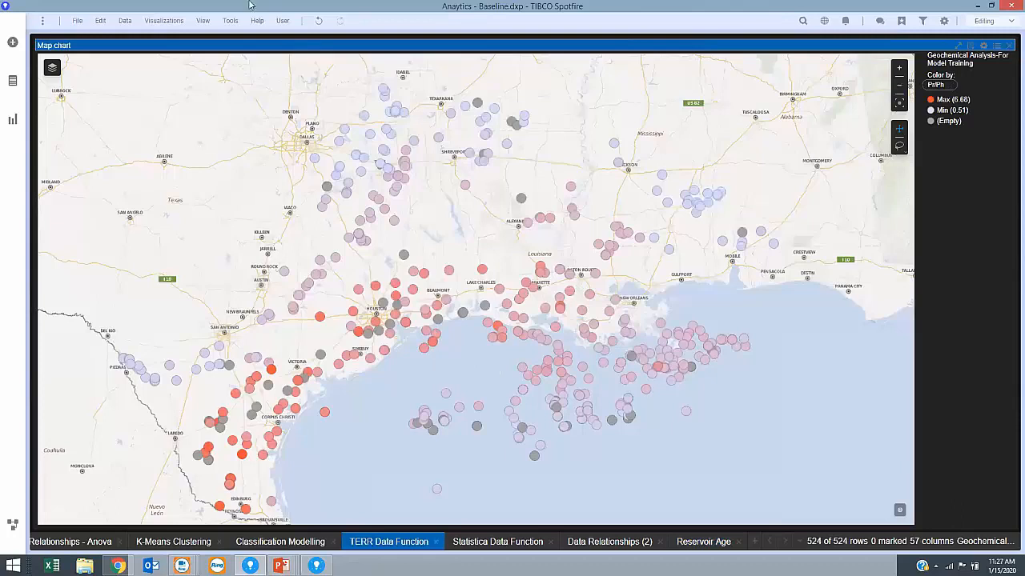
{"action": "left_click", "coordinate": [122, 20]}
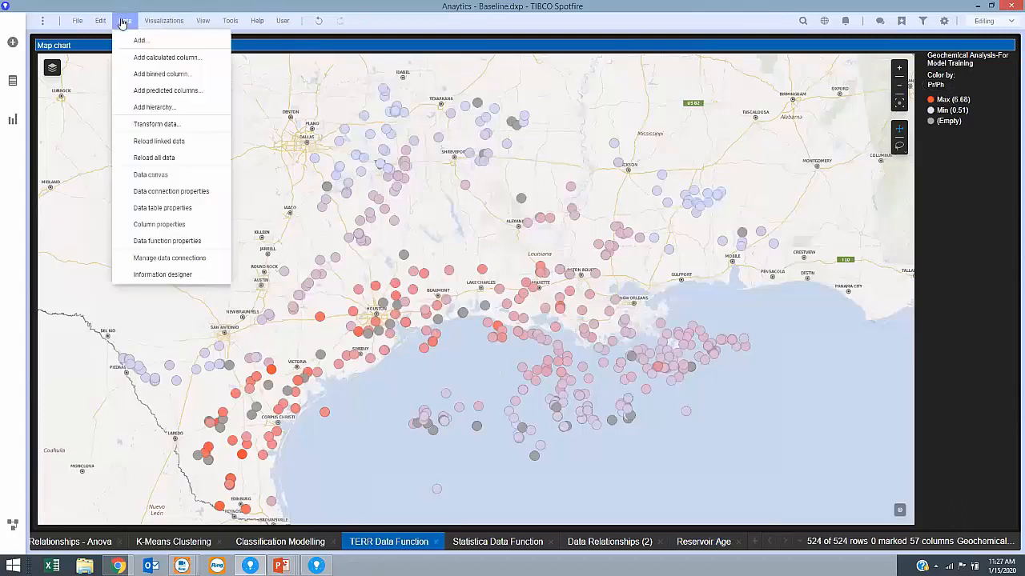
{"action": "left_click", "coordinate": [166, 241]}
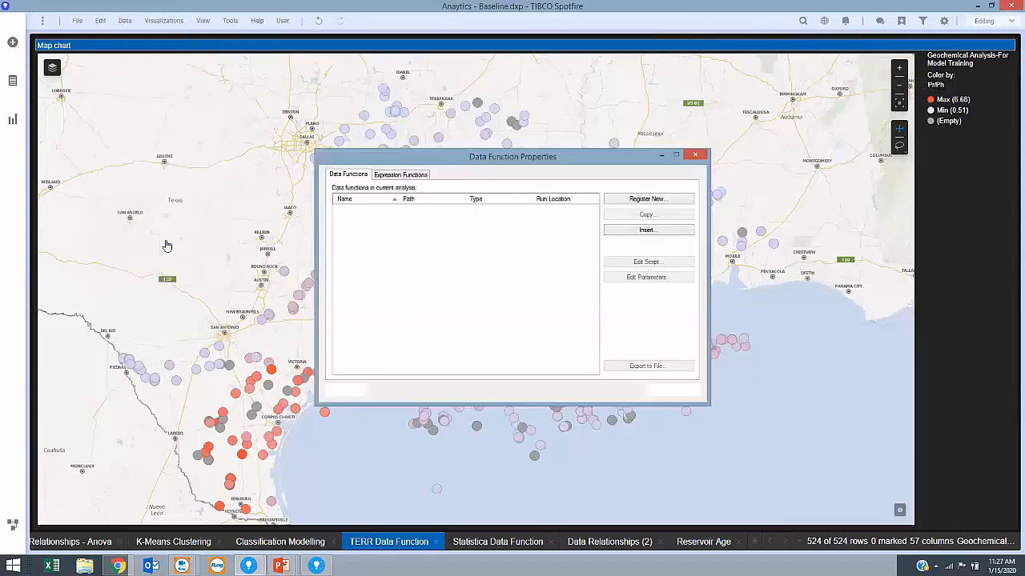
{"action": "left_click", "coordinate": [645, 199]}
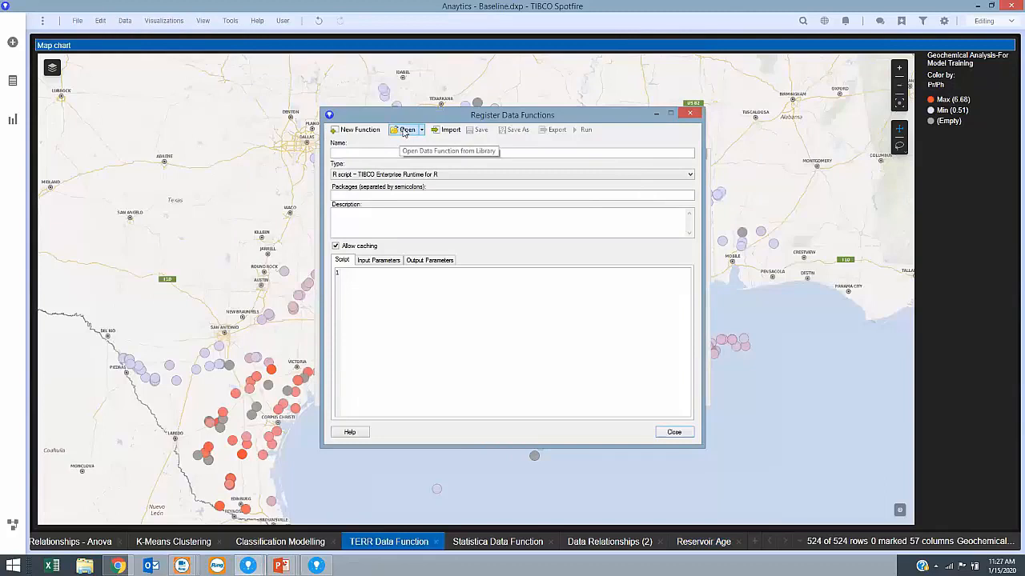
{"action": "left_click", "coordinate": [453, 129]}
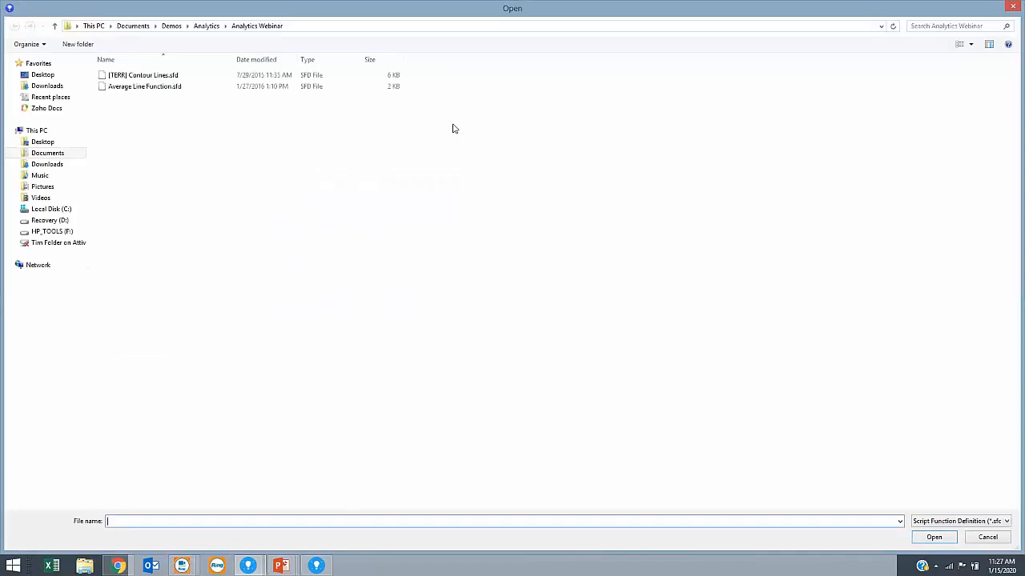
{"action": "left_click", "coordinate": [137, 76]}
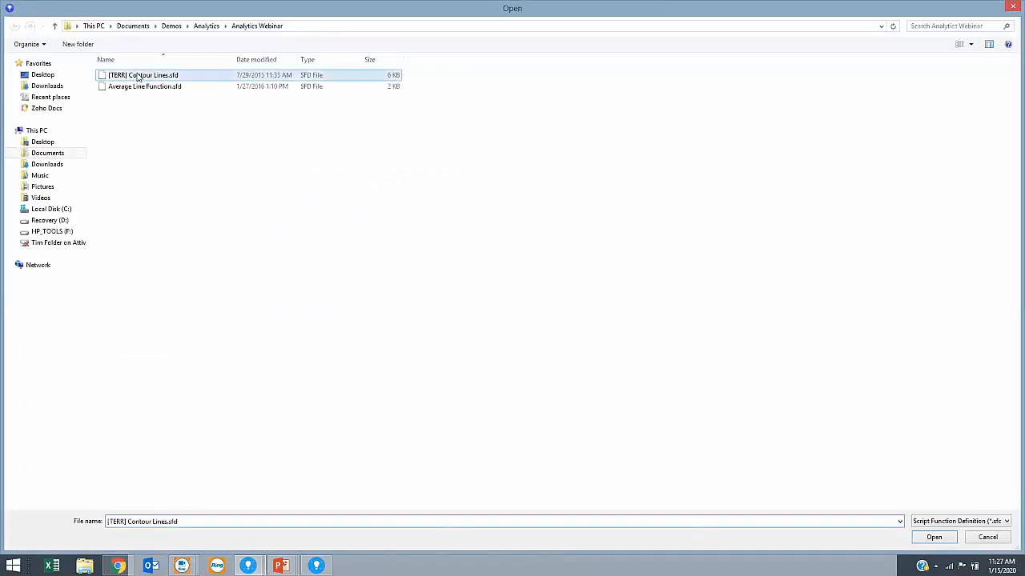
{"action": "left_click", "coordinate": [935, 538]}
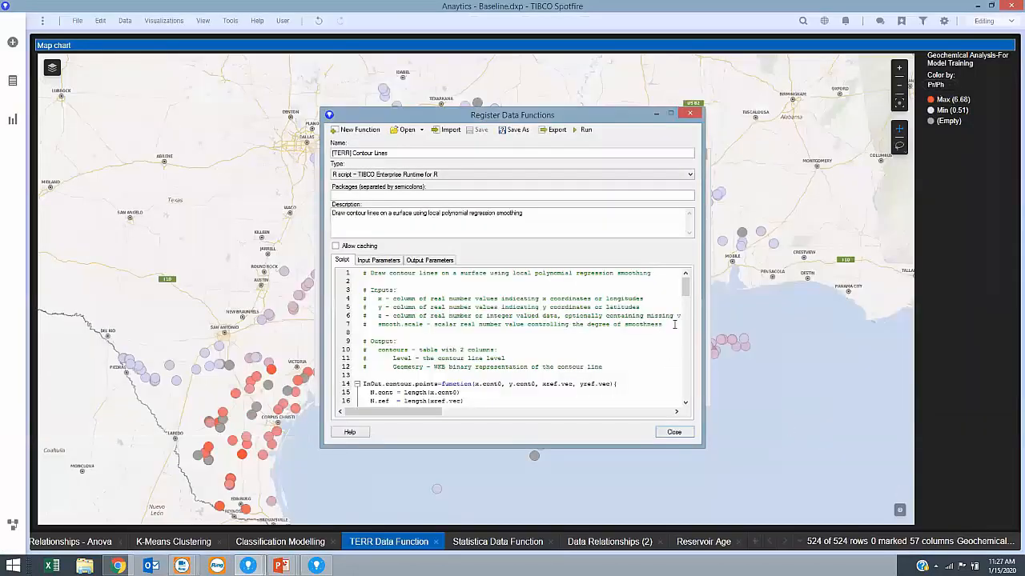
Step: Examine the script, input parameters and output parameters of the imported contour lines function
{"action": "mouse_move", "coordinate": [686, 287]}
{"action": "left_mouse_down"}
{"action": "mouse_move", "coordinate": [696, 367]}
{"action": "mouse_move", "coordinate": [685, 408]}
{"action": "mouse_move", "coordinate": [686, 282]}
{"action": "left_mouse_up"}
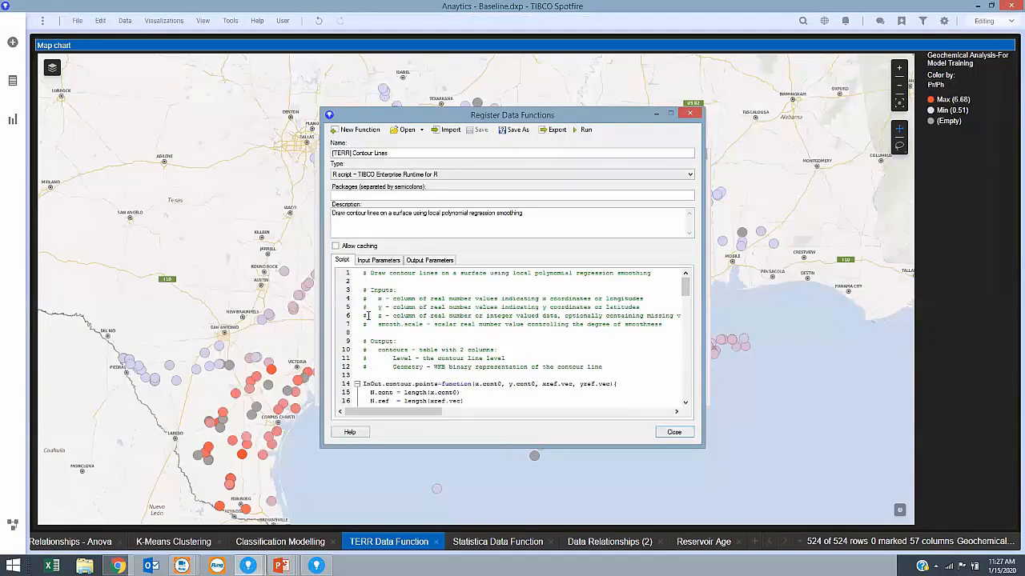
{"action": "left_click", "coordinate": [371, 264]}
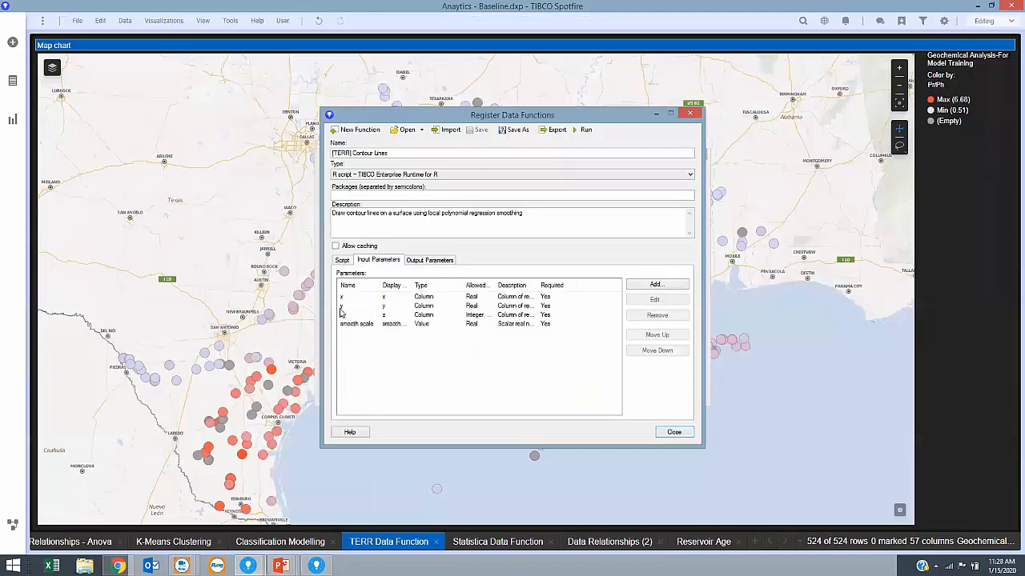
{"action": "left_click", "coordinate": [429, 260]}
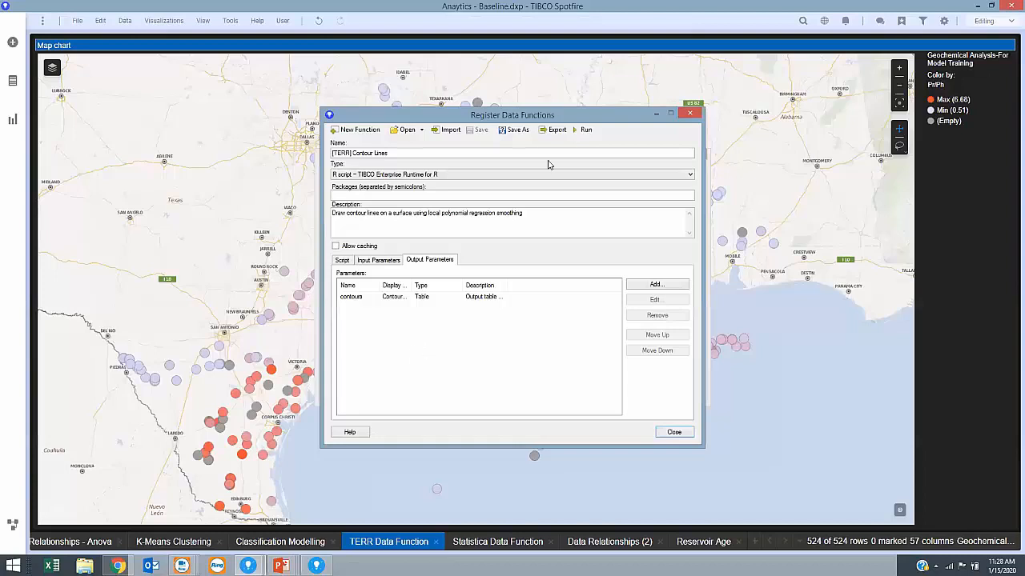
Step: Run the contour lines function and assign the longitude column of Geochemical Analysis-For Model Training to its x input
{"action": "left_click", "coordinate": [585, 130]}
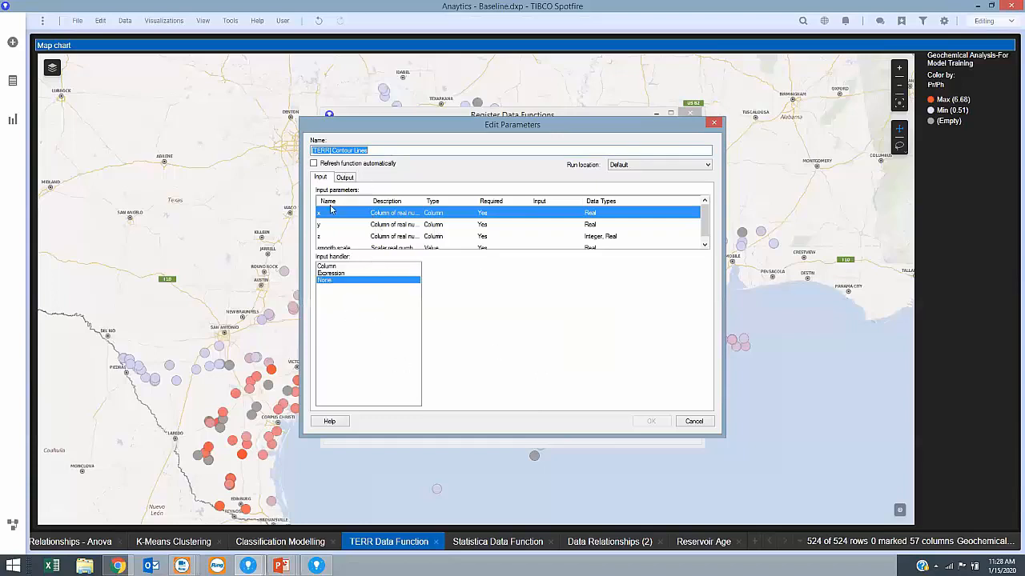
{"action": "left_click_drag", "start_coordinate": [415, 201], "coordinate": [504, 200]}
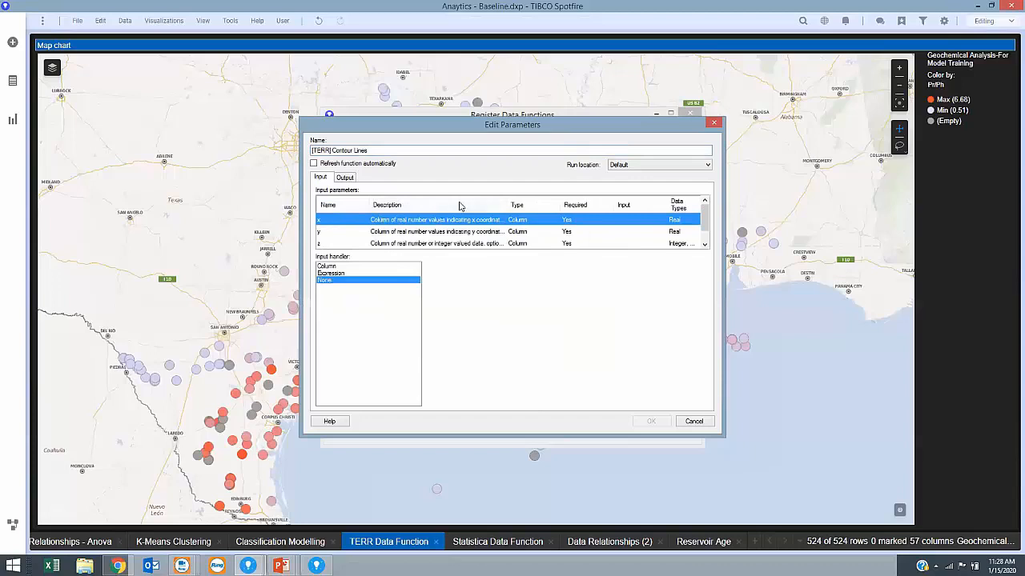
{"action": "double_click", "coordinate": [507, 203]}
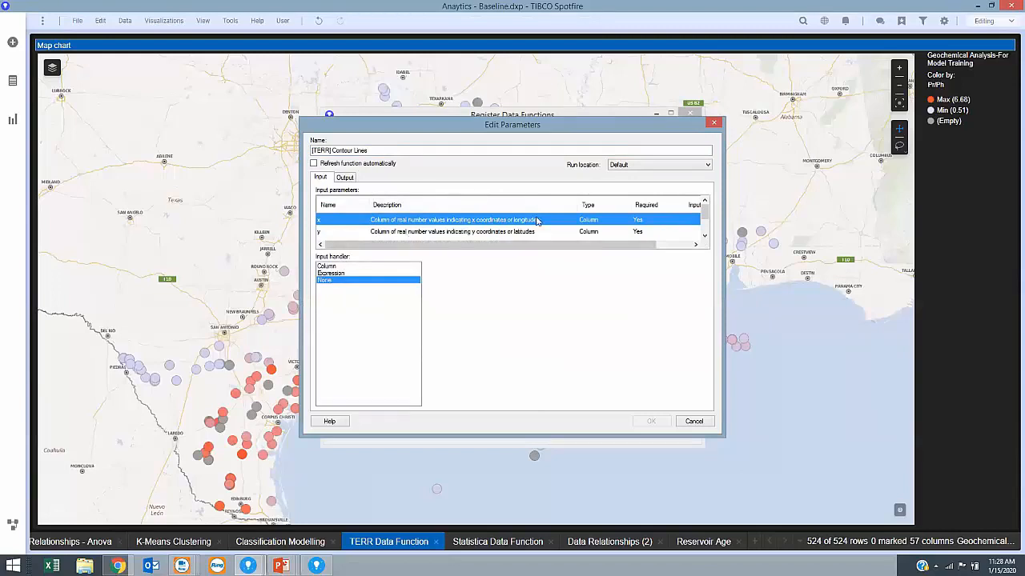
{"action": "left_click", "coordinate": [327, 267]}
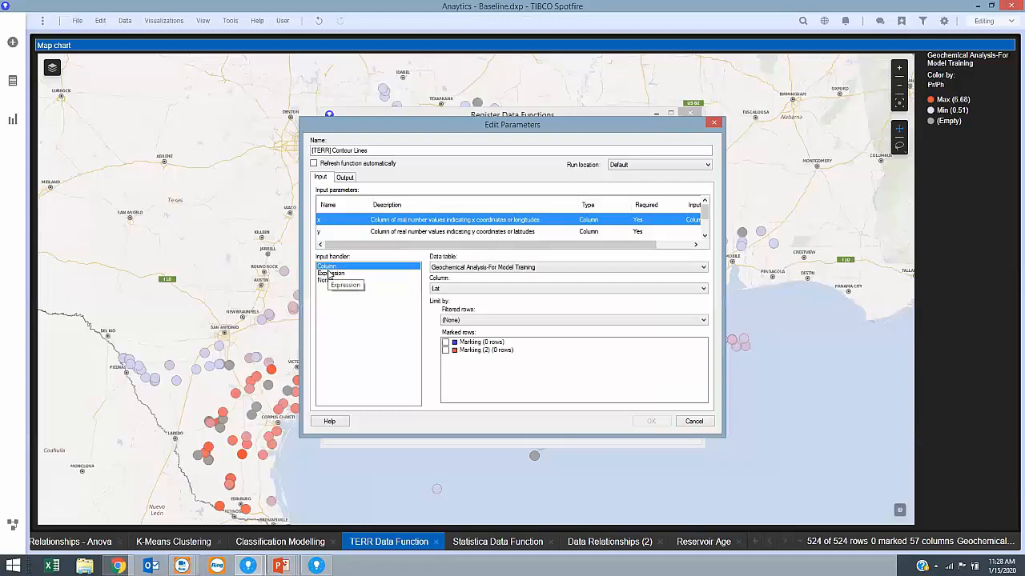
{"action": "left_click", "coordinate": [440, 290]}
{"action": "left_click", "coordinate": [445, 310]}
Step: Assign the Lat column to the y input and the Pr/Ph column to the z input, from Geochemical Analysis-For Model Training
{"action": "left_click", "coordinate": [324, 232]}
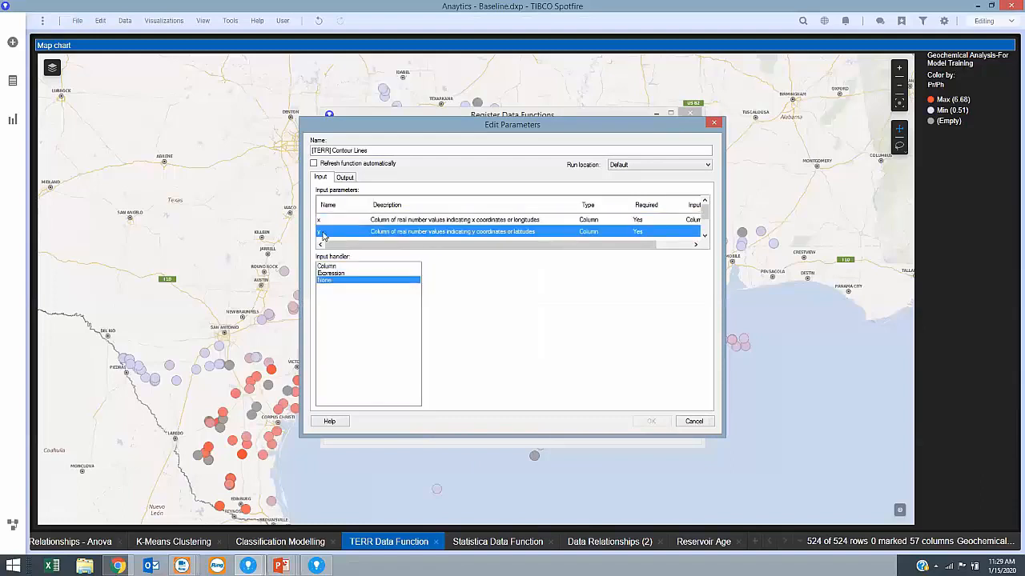
{"action": "left_click", "coordinate": [326, 267]}
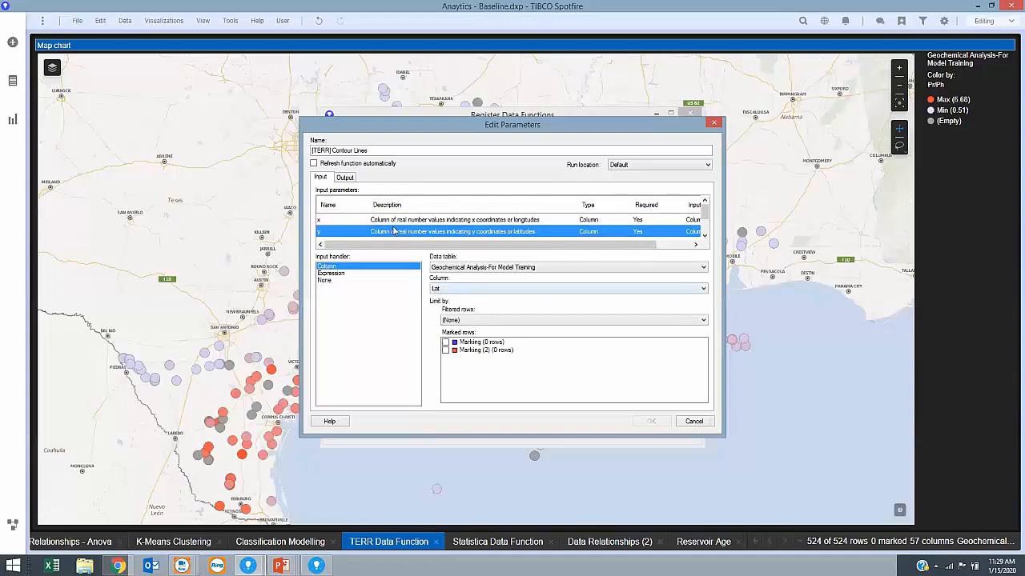
{"action": "scroll", "coordinate": [363, 227], "scroll_direction": "down", "scroll_amount": 1}
{"action": "left_click", "coordinate": [322, 222]}
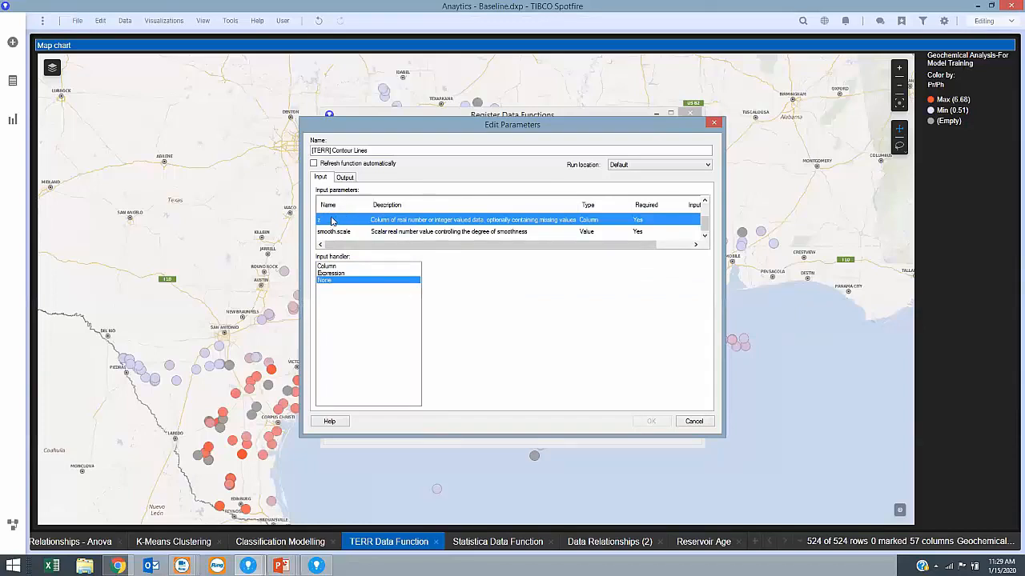
{"action": "left_click", "coordinate": [328, 267]}
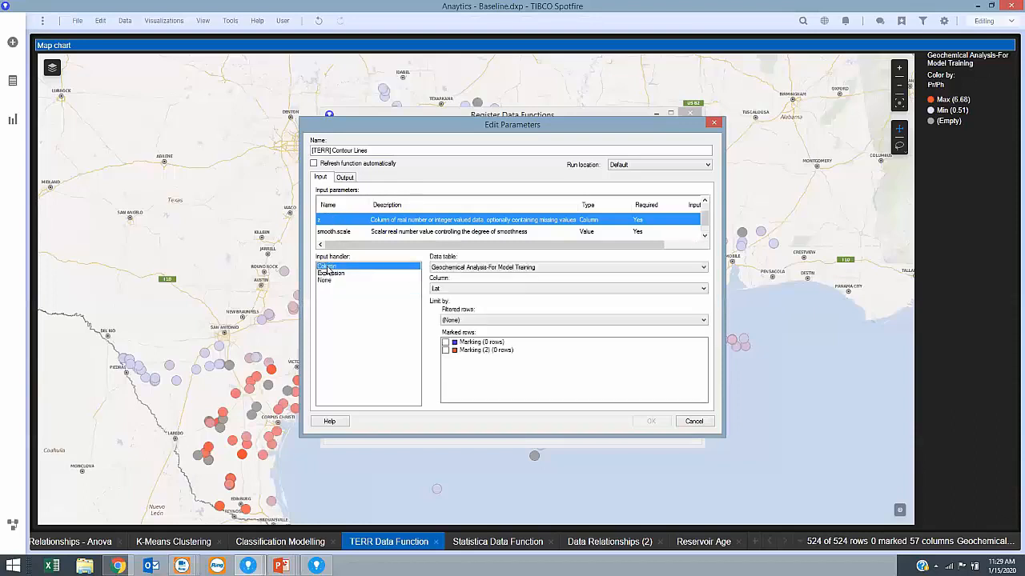
{"action": "left_click", "coordinate": [464, 292]}
{"action": "left_click", "coordinate": [465, 346]}
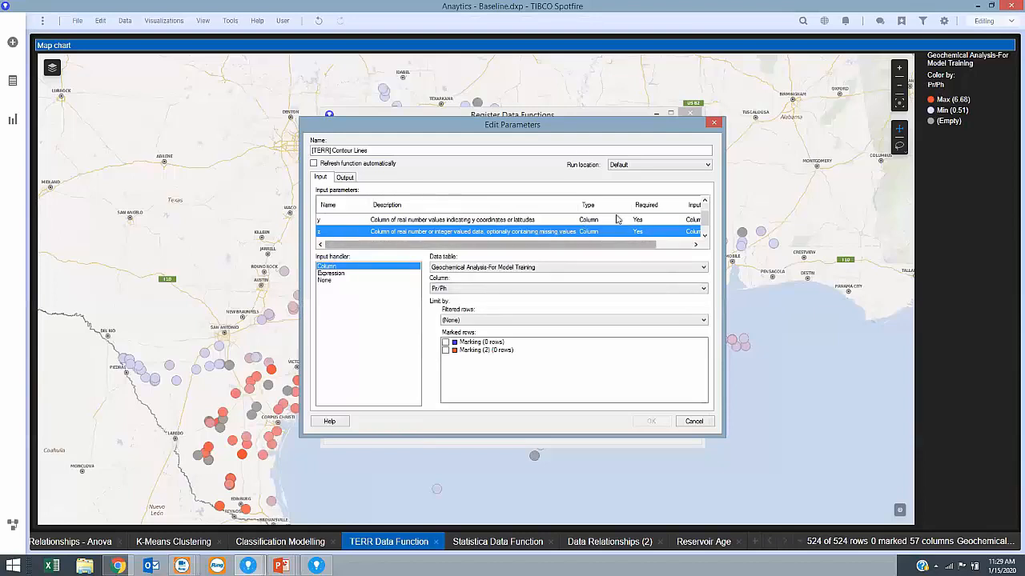
Step: Set the smooth.scale input to a fixed value of 2 and make the function refresh automatically
{"action": "scroll", "coordinate": [358, 237], "scroll_direction": "down", "scroll_amount": 1}
{"action": "left_click", "coordinate": [337, 232]}
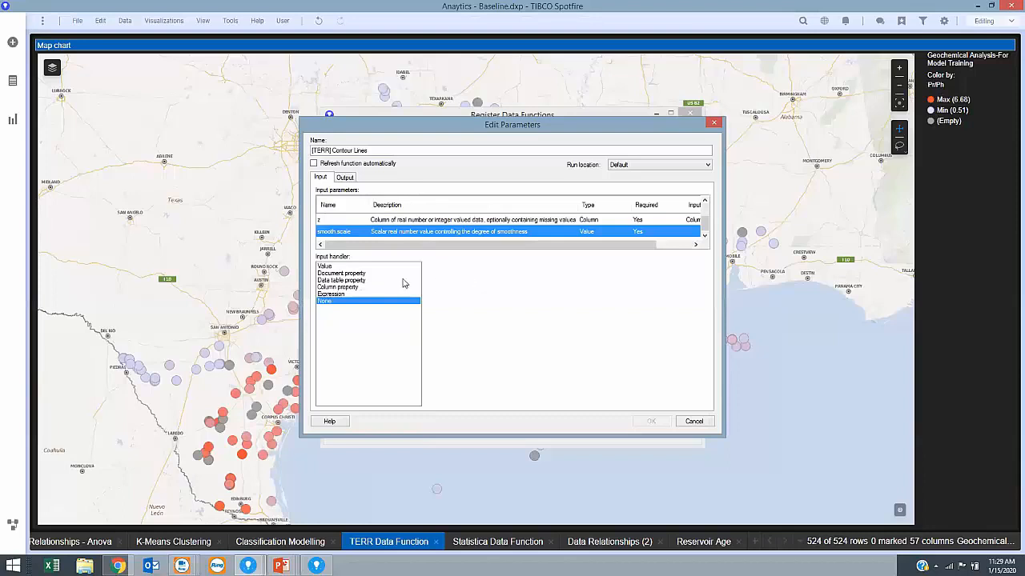
{"action": "left_click", "coordinate": [325, 267]}
{"action": "left_click", "coordinate": [447, 267]}
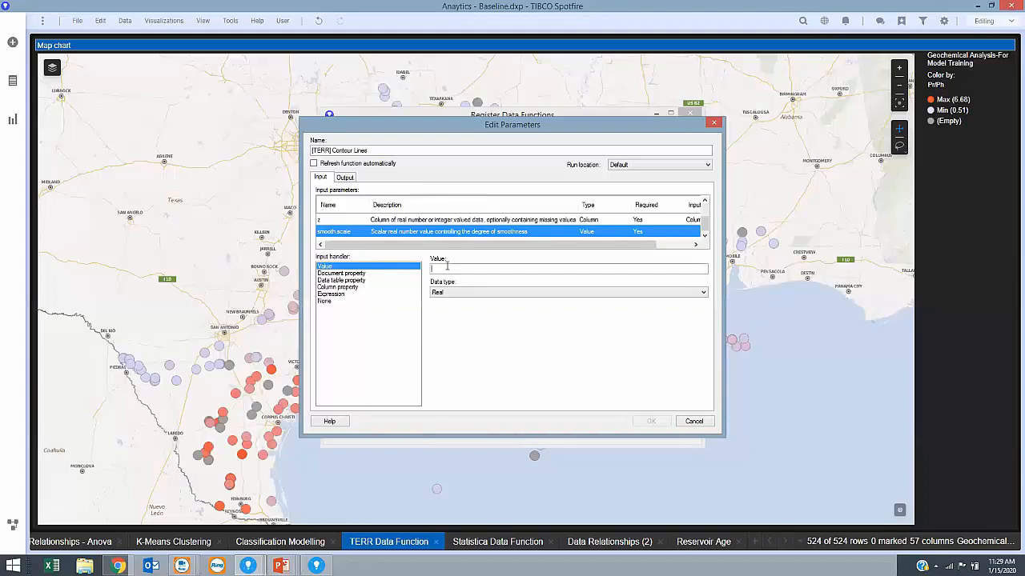
{"action": "type", "text": "2"}
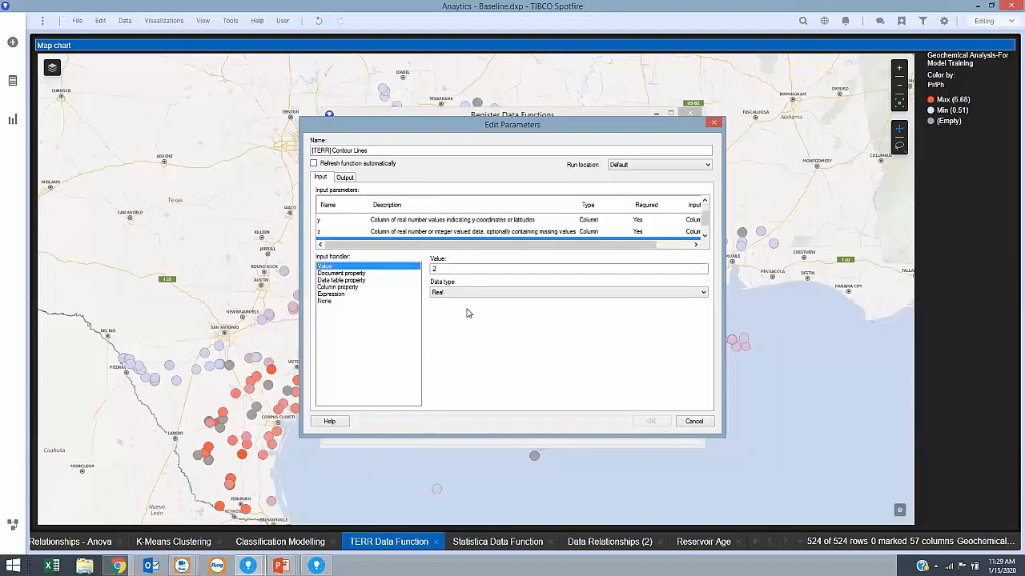
{"action": "left_click", "coordinate": [314, 163]}
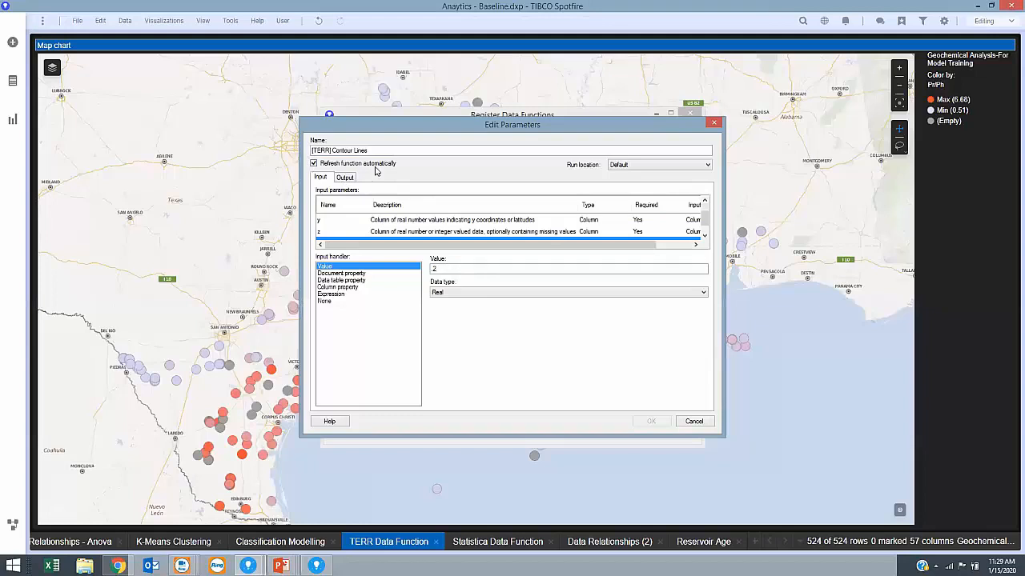
Step: Send the function's output to a new data table named Contour Lines and apply the parameters
{"action": "left_click", "coordinate": [345, 179]}
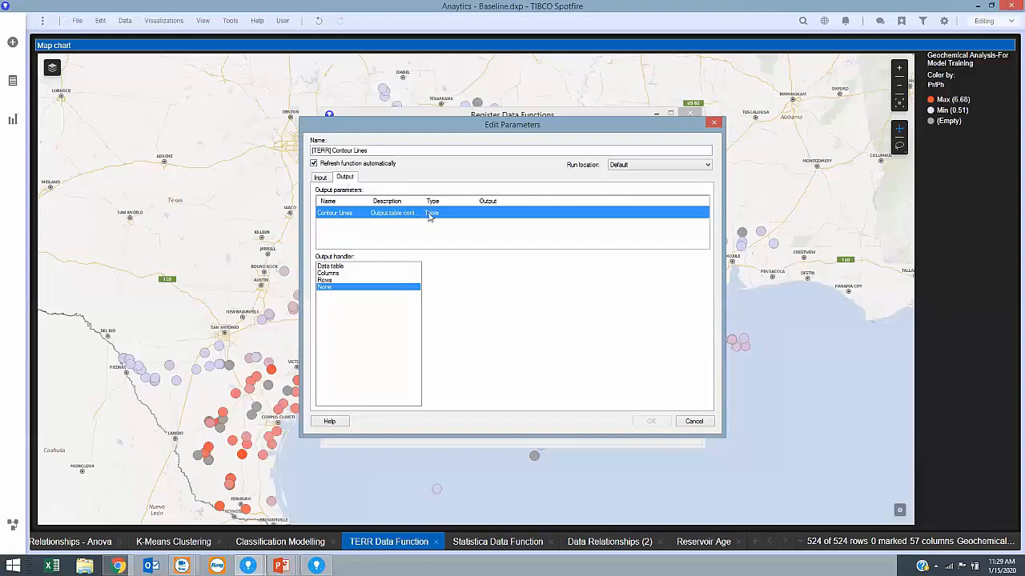
{"action": "left_click", "coordinate": [340, 267]}
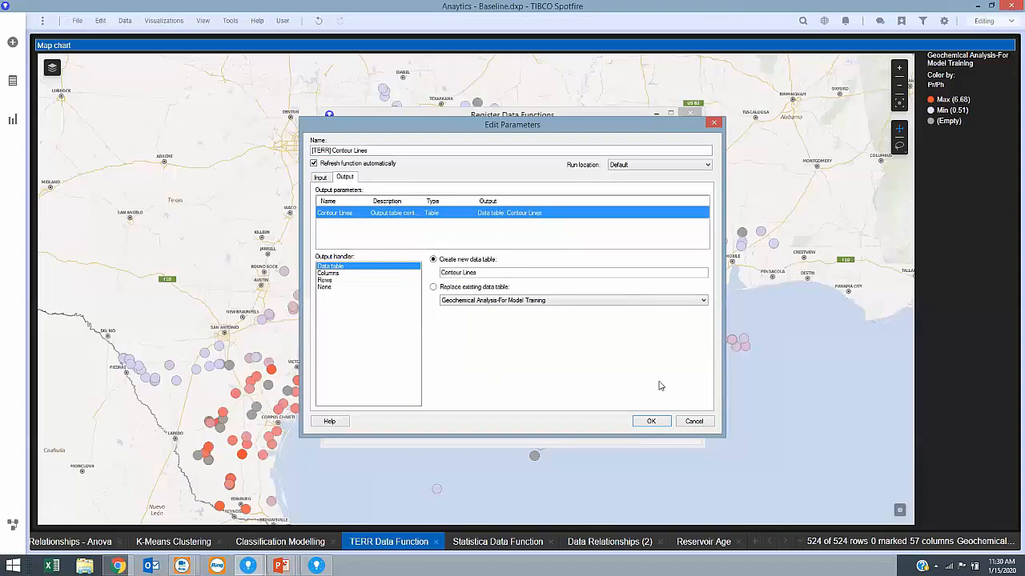
{"action": "left_click", "coordinate": [651, 421]}
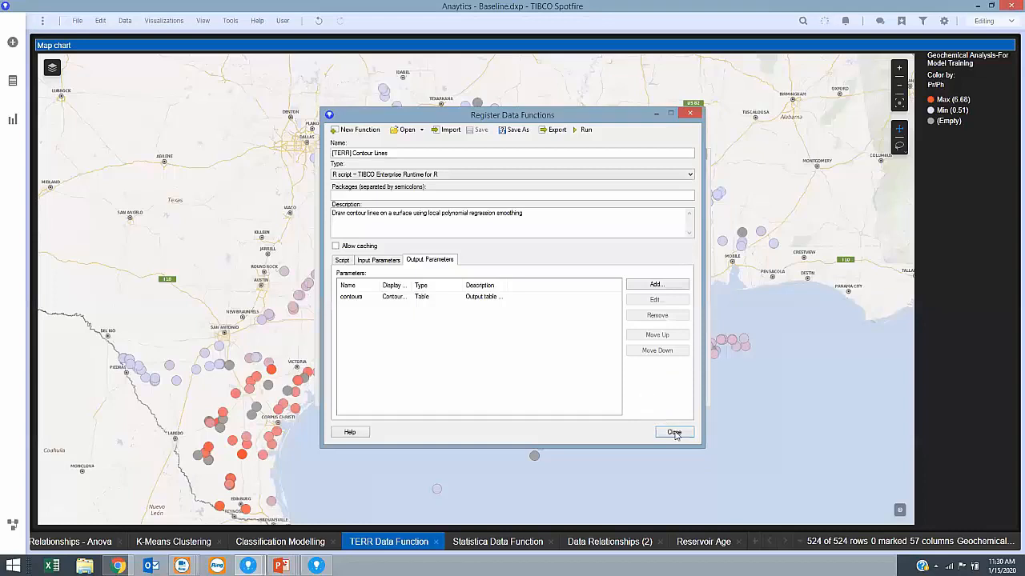
Step: Close the data function dialogs and add the Geometry column of the Contour Lines table to the map as a layer
{"action": "left_click", "coordinate": [674, 432]}
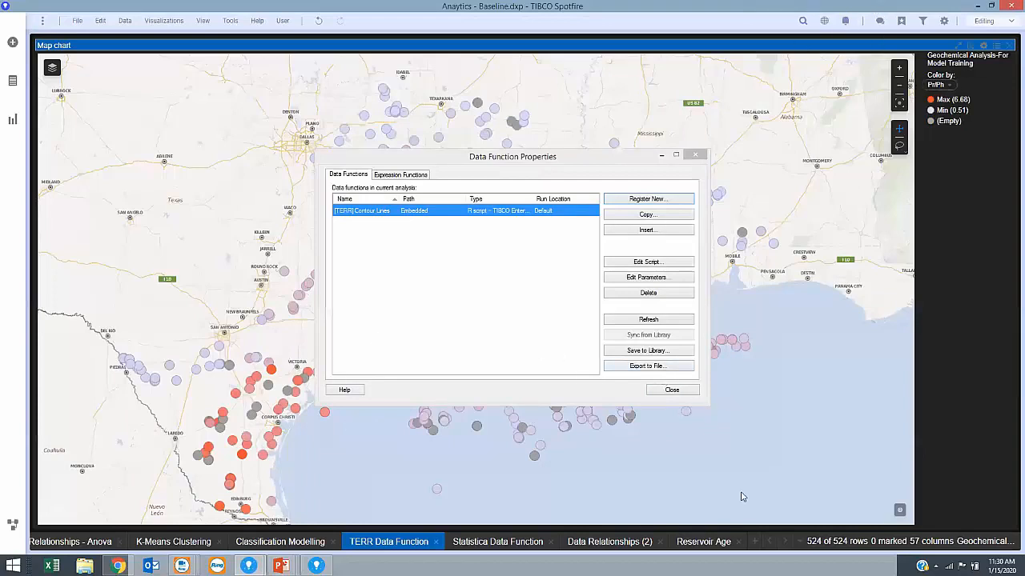
{"action": "left_click", "coordinate": [672, 390]}
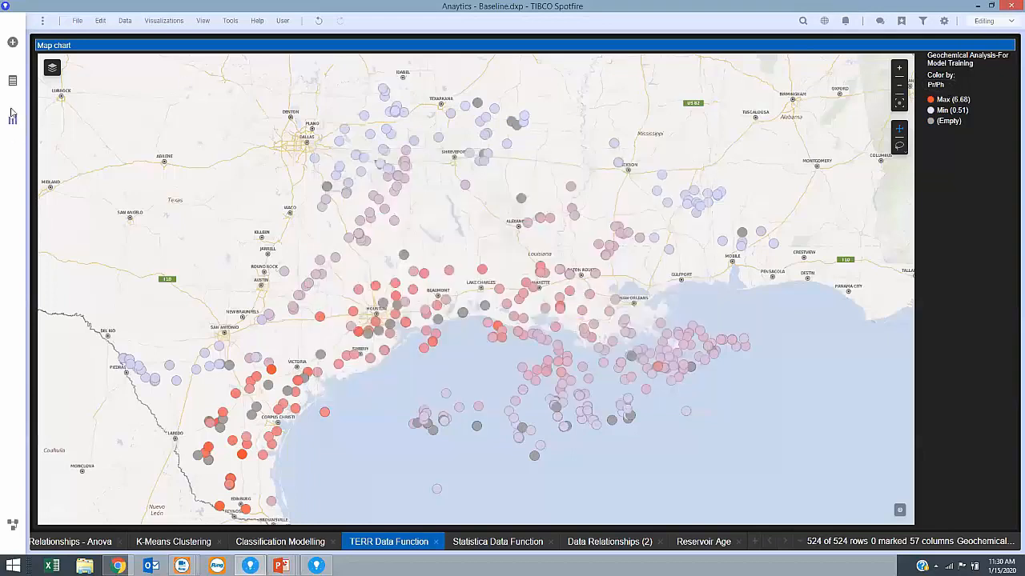
{"action": "left_click", "coordinate": [13, 84]}
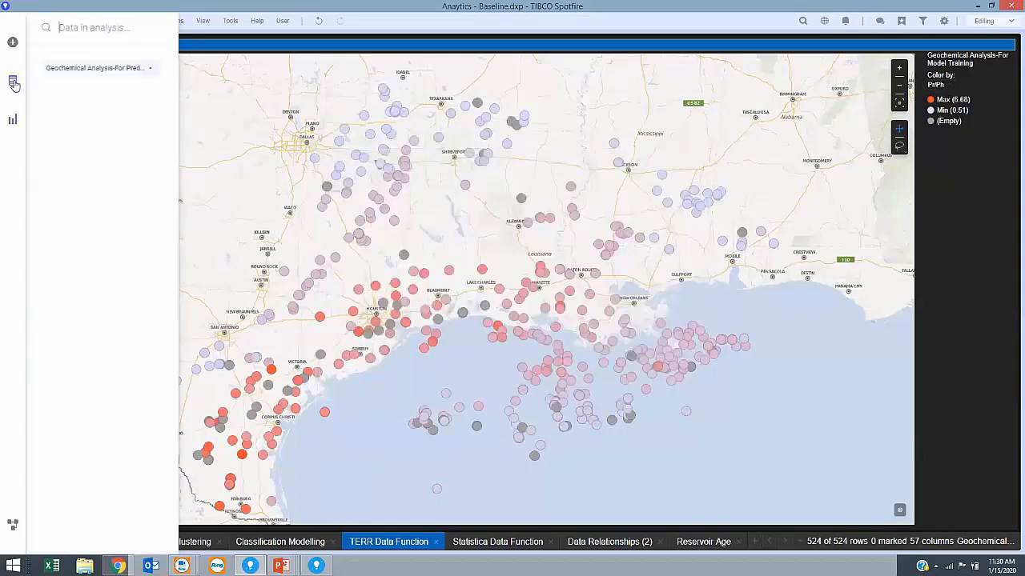
{"action": "left_click", "coordinate": [150, 68]}
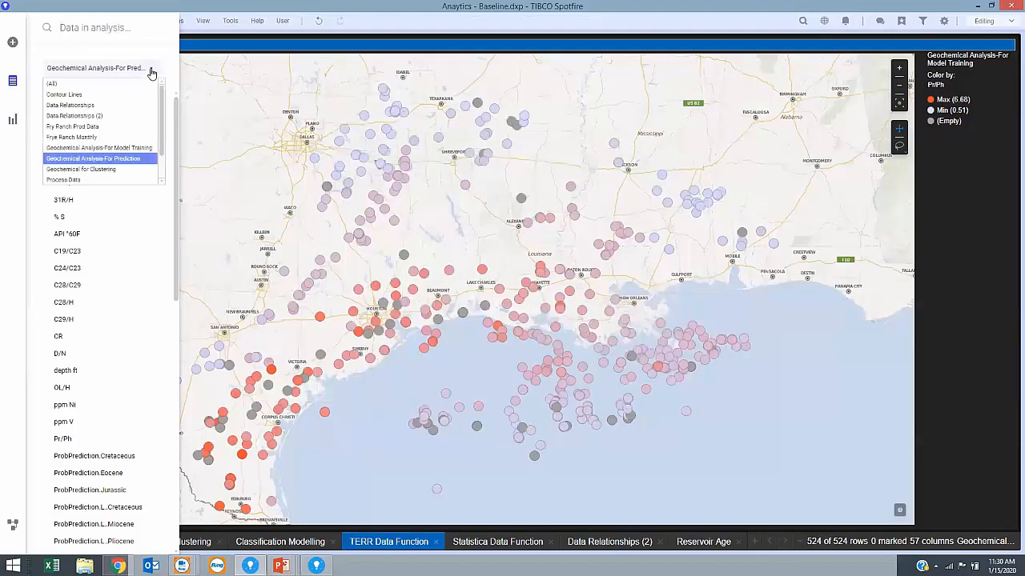
{"action": "left_click", "coordinate": [61, 95]}
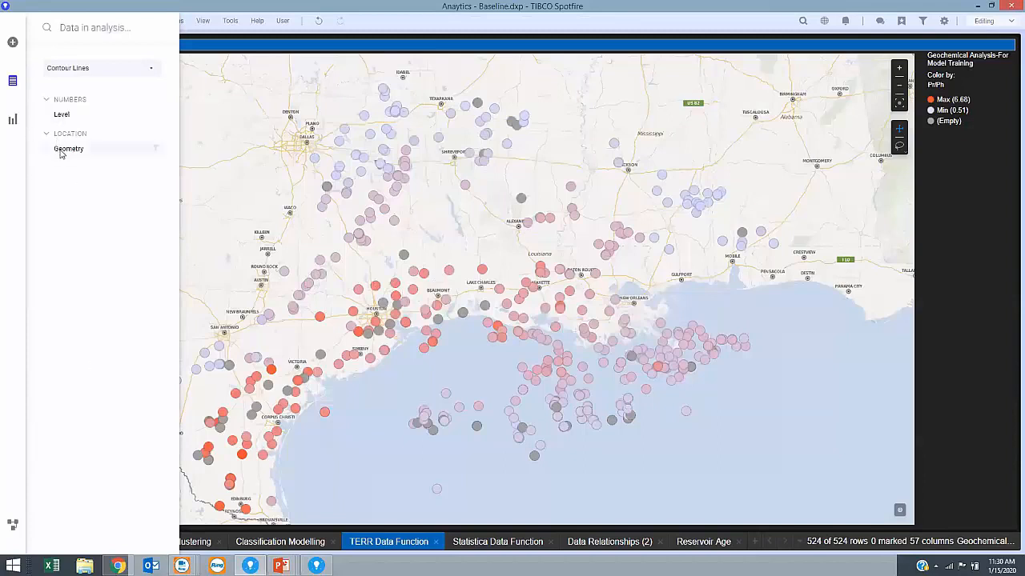
{"action": "left_click_drag", "start_coordinate": [63, 149], "coordinate": [533, 293]}
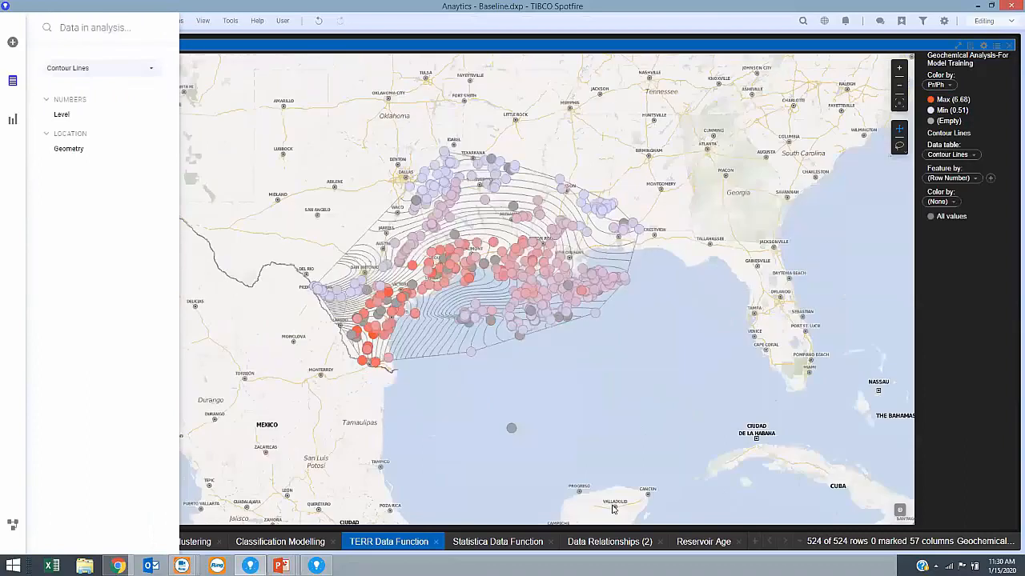
{"action": "left_click", "coordinate": [229, 62]}
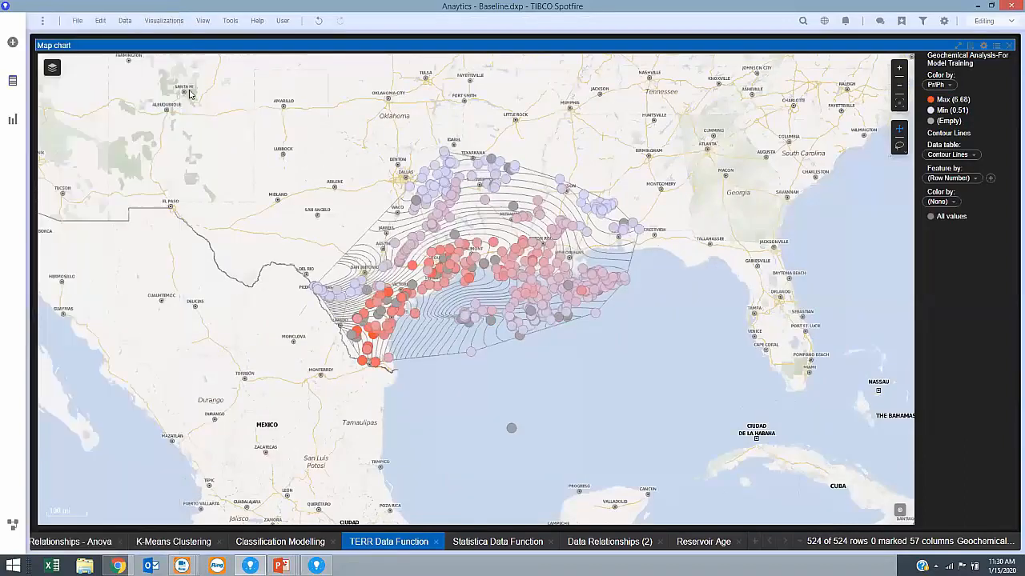
Step: Make Contour Lines the interactive map layer, color it by Level, and set its maximum color to orange-red
{"action": "left_click", "coordinate": [53, 69]}
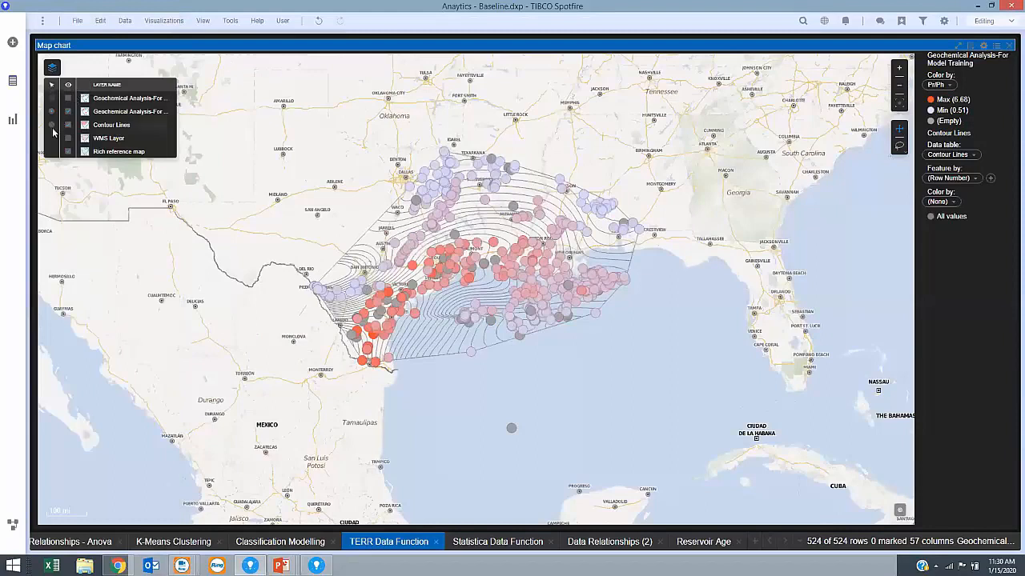
{"action": "left_click", "coordinate": [52, 127]}
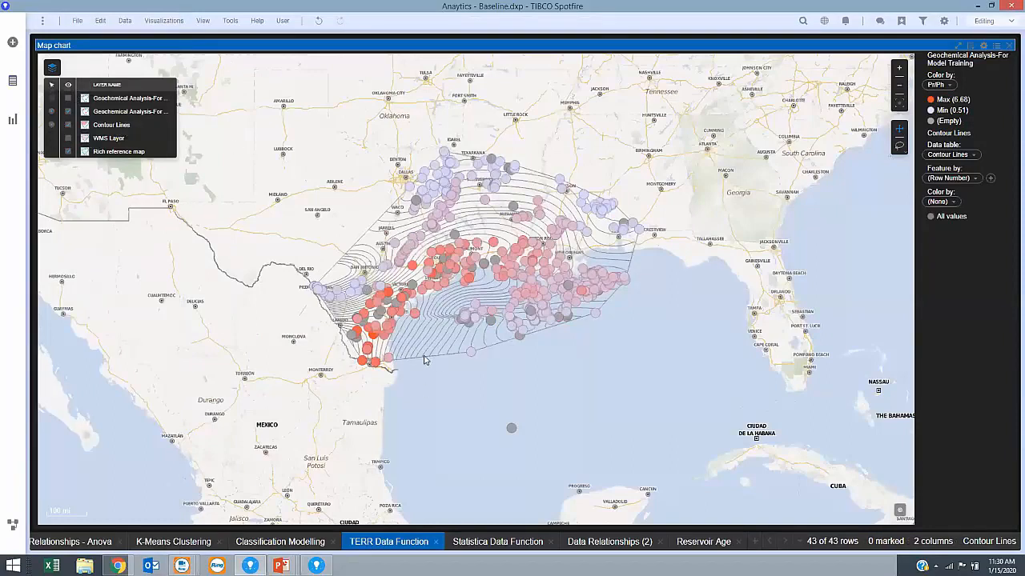
{"action": "left_click", "coordinate": [12, 84]}
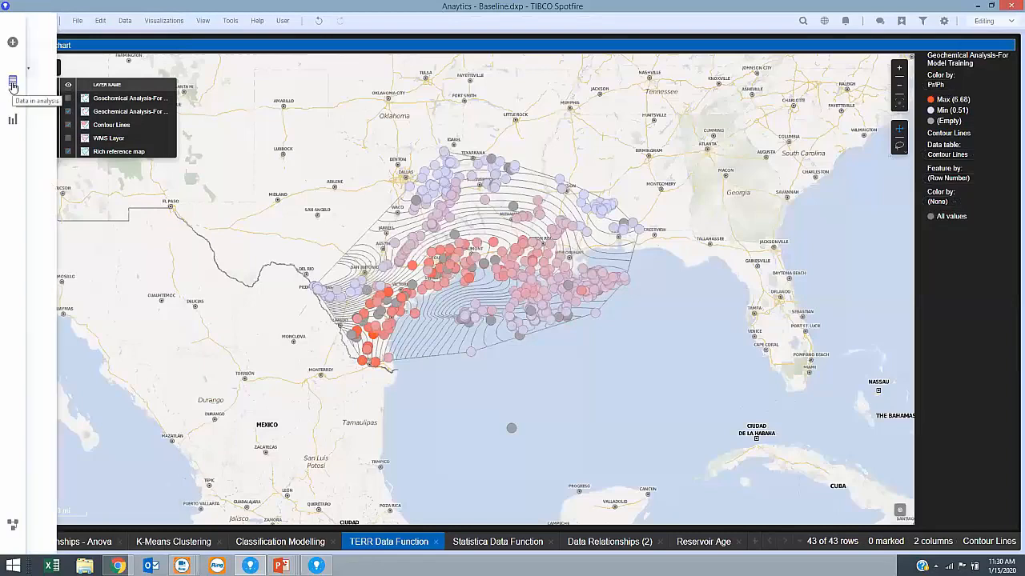
{"action": "left_click_drag", "start_coordinate": [62, 117], "coordinate": [422, 296]}
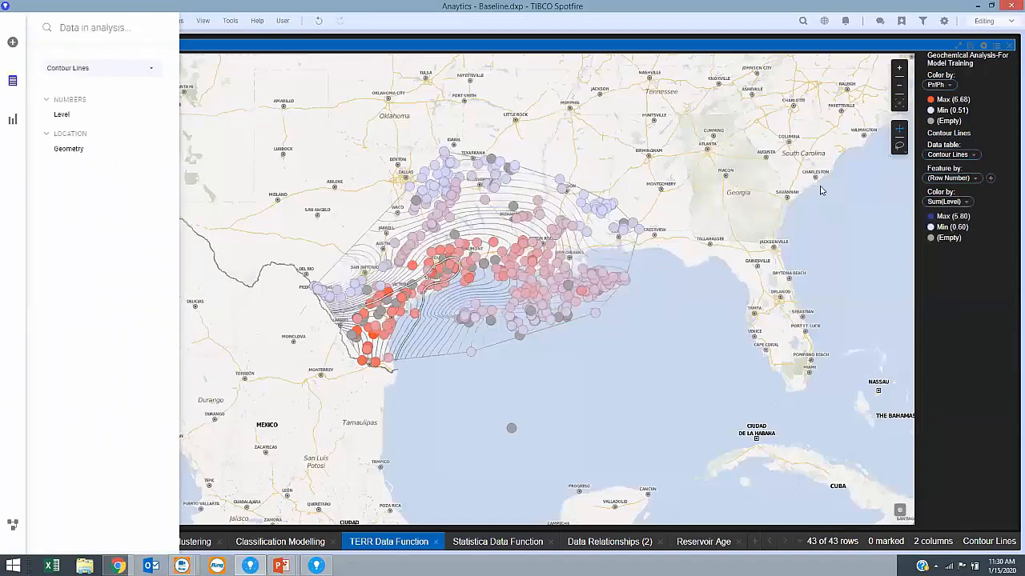
{"action": "left_click", "coordinate": [931, 217]}
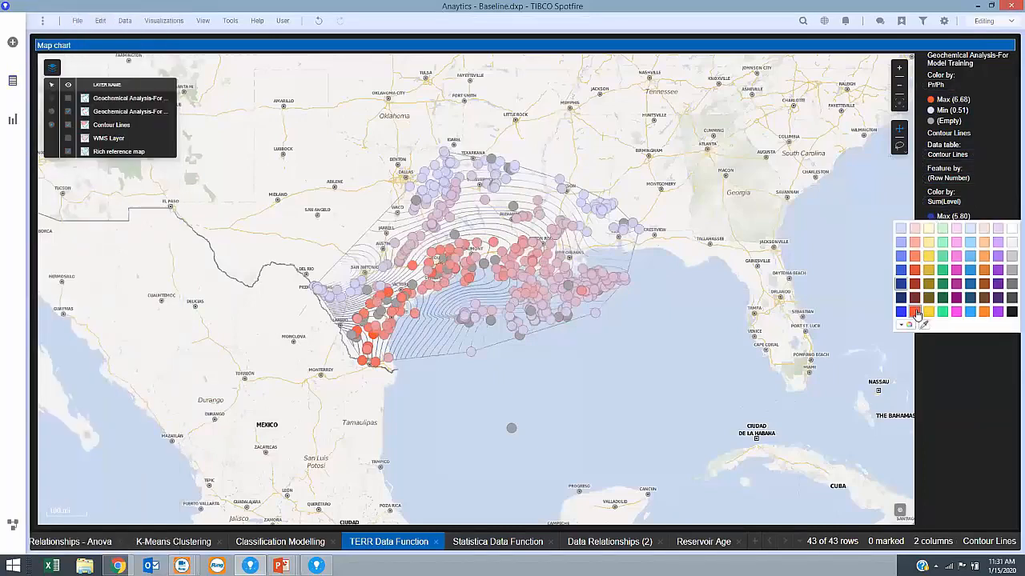
{"action": "left_click", "coordinate": [917, 313]}
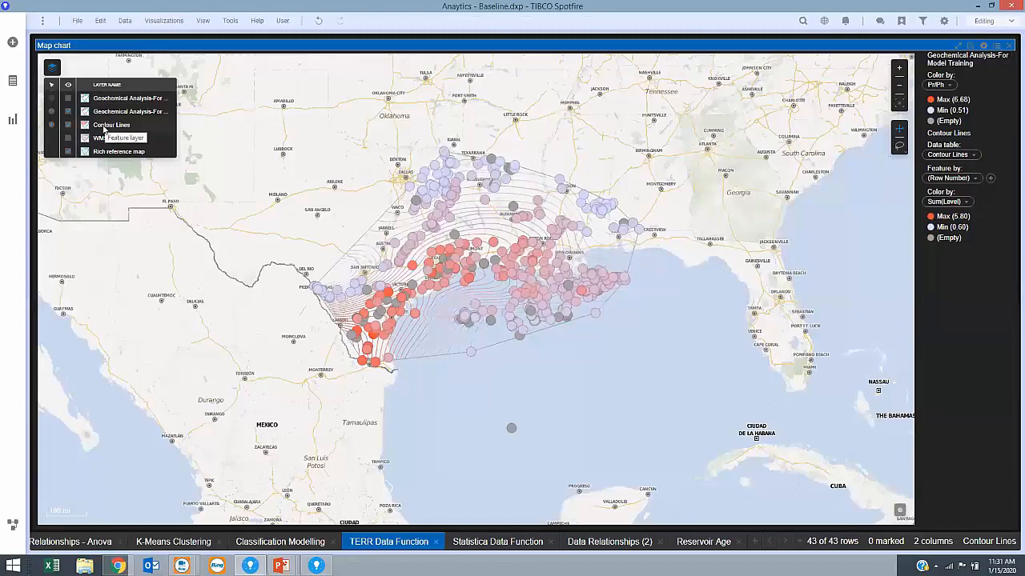
Step: Set the line weight of the Contour Lines layer to 3 in its appearance settings
{"action": "right_click", "coordinate": [104, 130]}
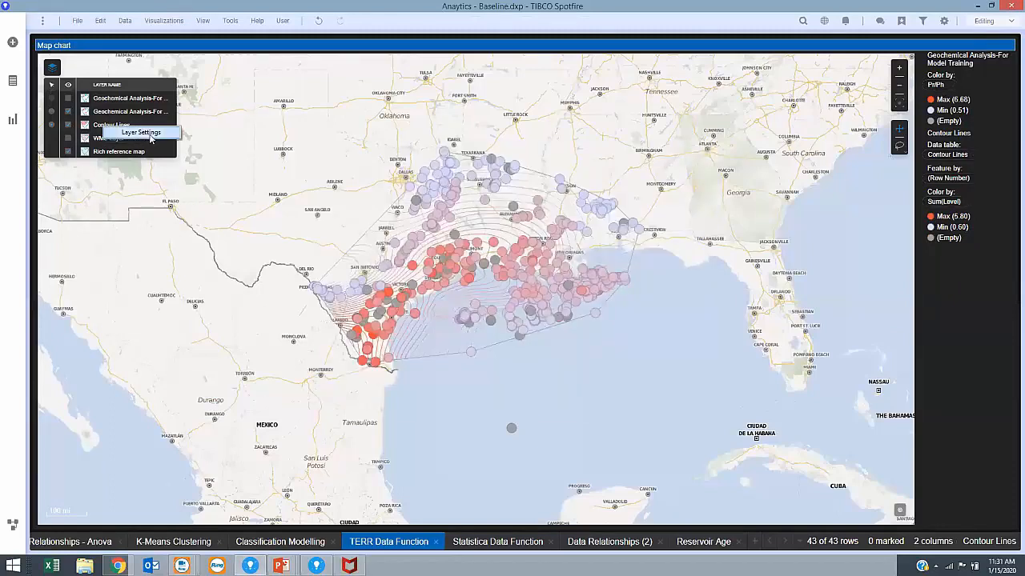
{"action": "left_click", "coordinate": [143, 133]}
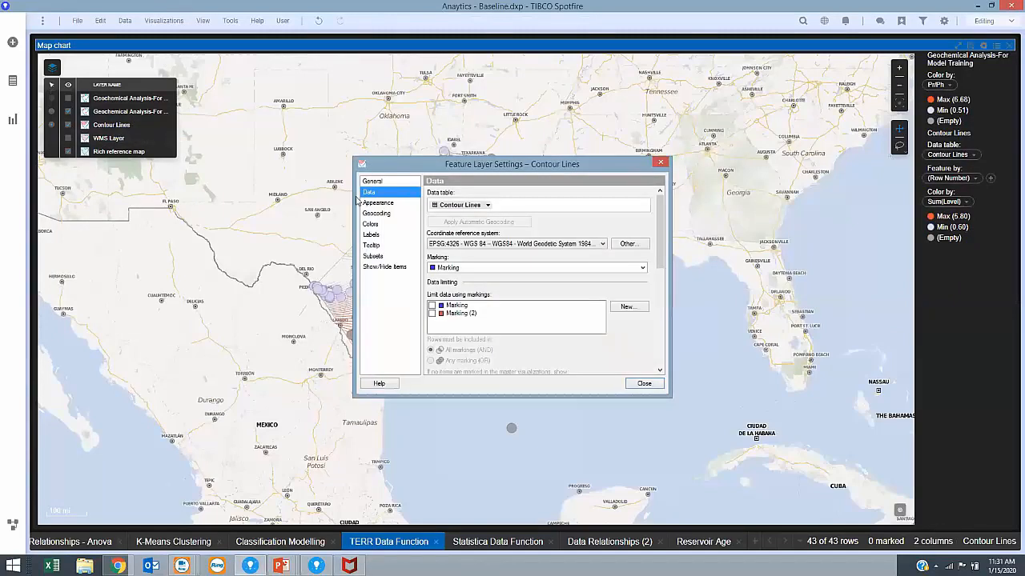
{"action": "left_click", "coordinate": [378, 203]}
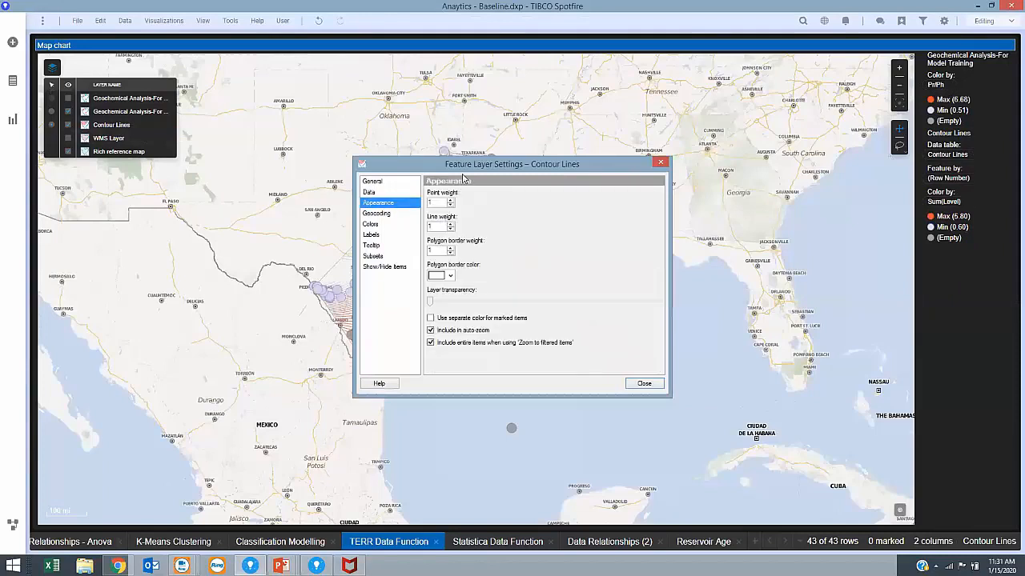
{"action": "left_click_drag", "start_coordinate": [509, 163], "coordinate": [699, 141]}
{"action": "key", "text": "Tab"}
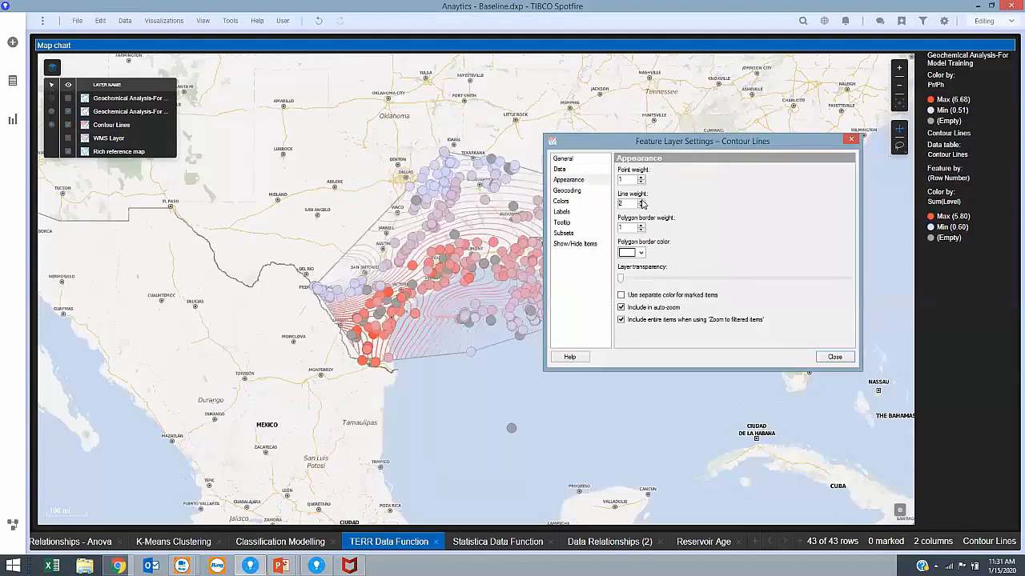
{"action": "left_click", "coordinate": [641, 202]}
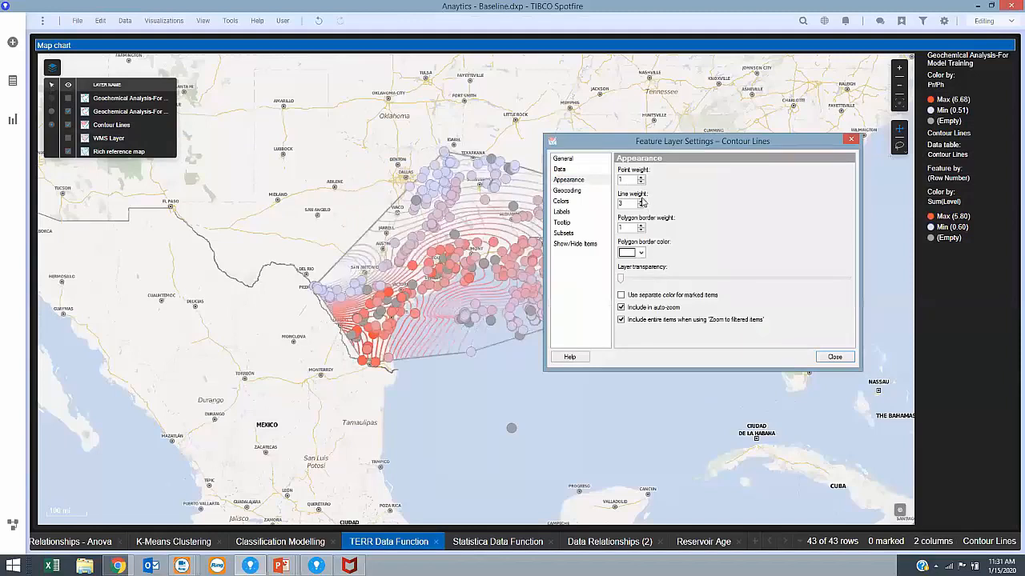
Step: Add a point to the Contour Lines color gradient, set it to Median, and color it white
{"action": "left_click", "coordinate": [561, 201]}
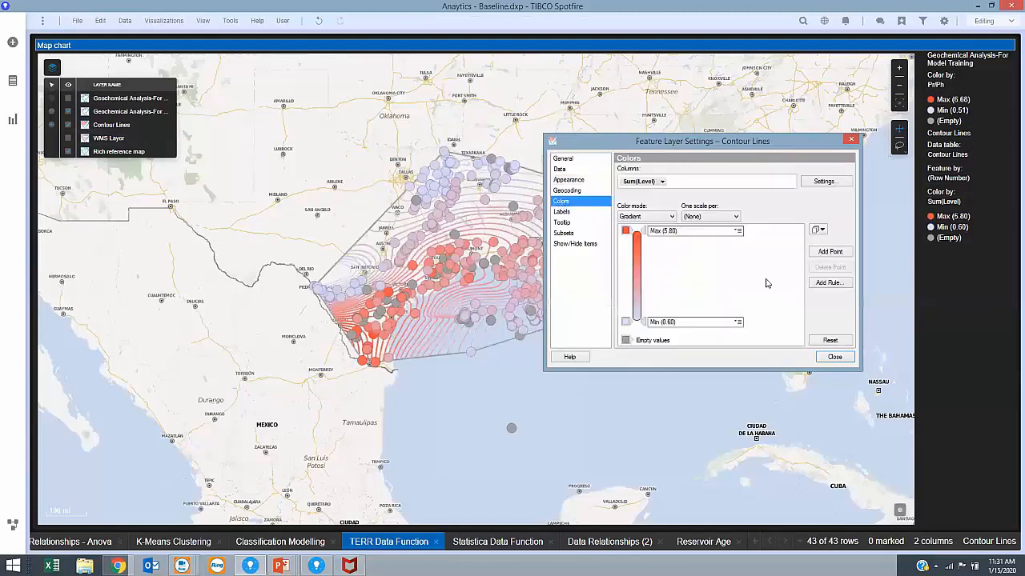
{"action": "left_click", "coordinate": [836, 256]}
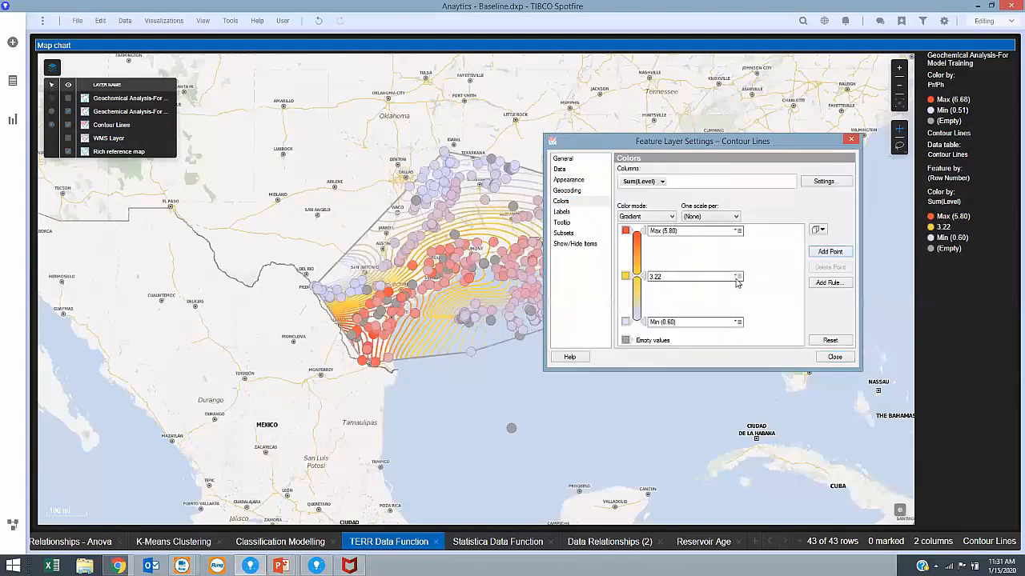
{"action": "left_click", "coordinate": [738, 278]}
{"action": "left_click", "coordinate": [770, 305]}
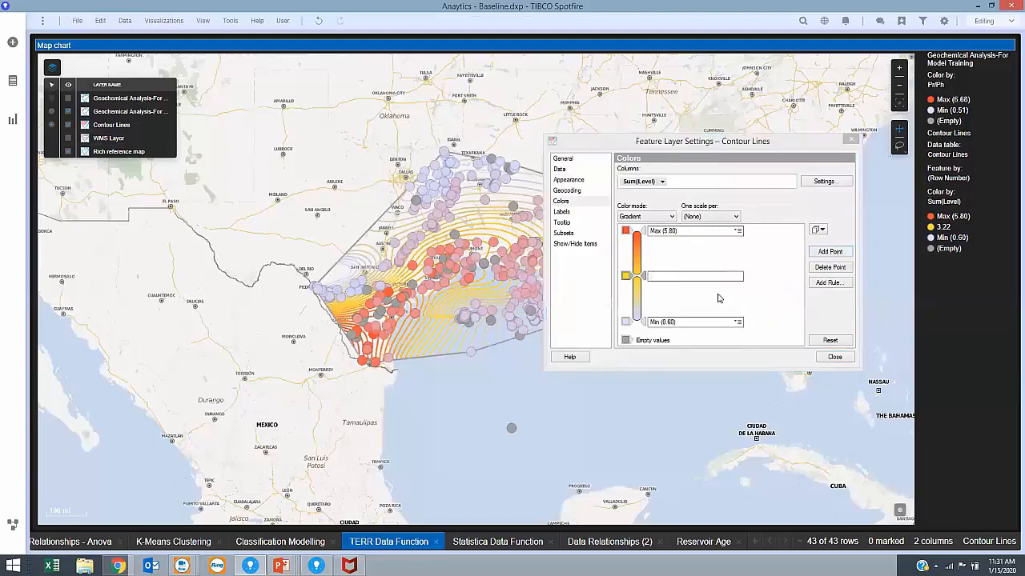
{"action": "left_click", "coordinate": [625, 301]}
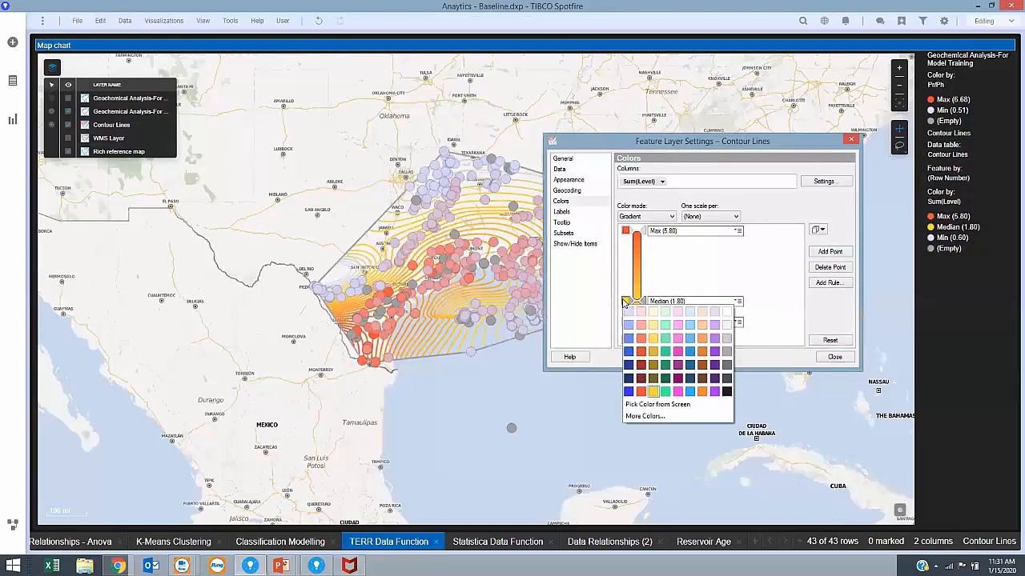
{"action": "left_click", "coordinate": [727, 314]}
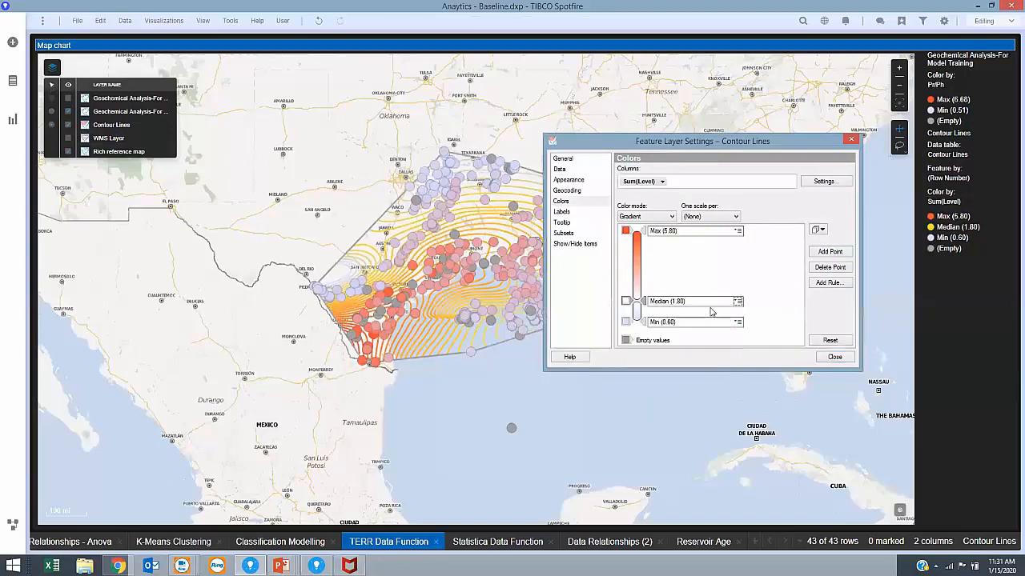
Step: Set the minimum color of the Contour Lines gradient to dark blue and close the layer settings
{"action": "left_click", "coordinate": [625, 321]}
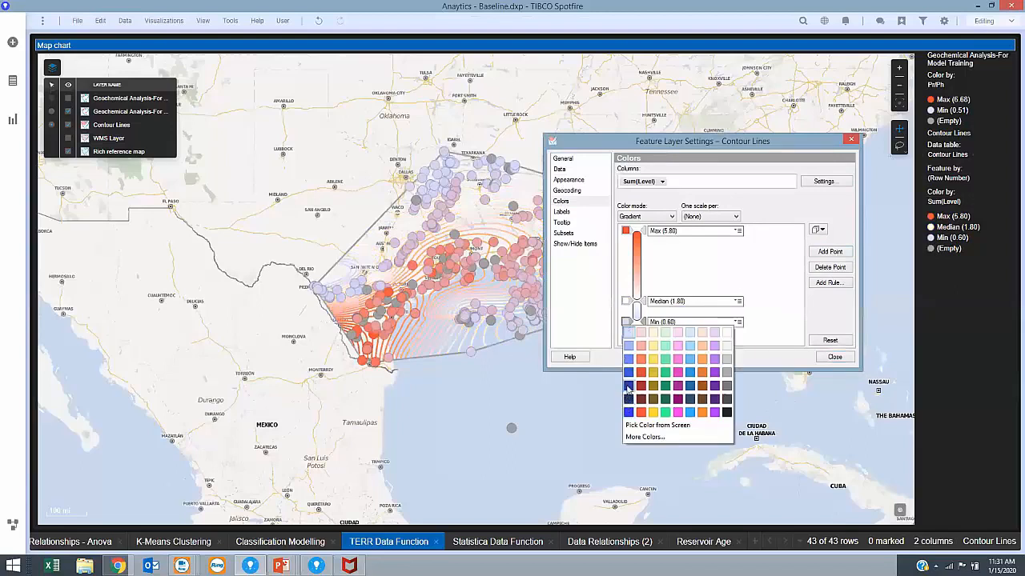
{"action": "left_click", "coordinate": [628, 388]}
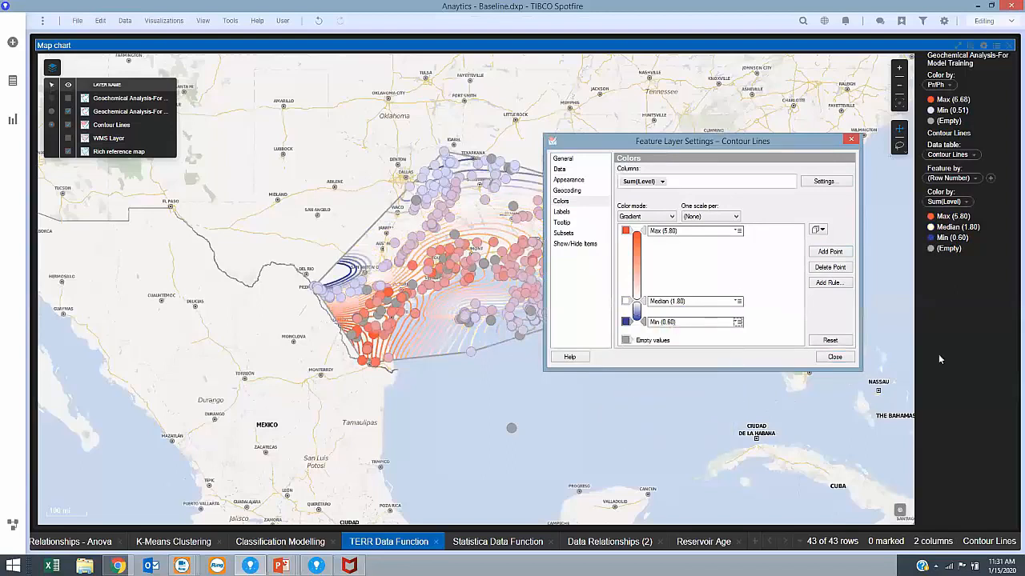
{"action": "left_click", "coordinate": [836, 357]}
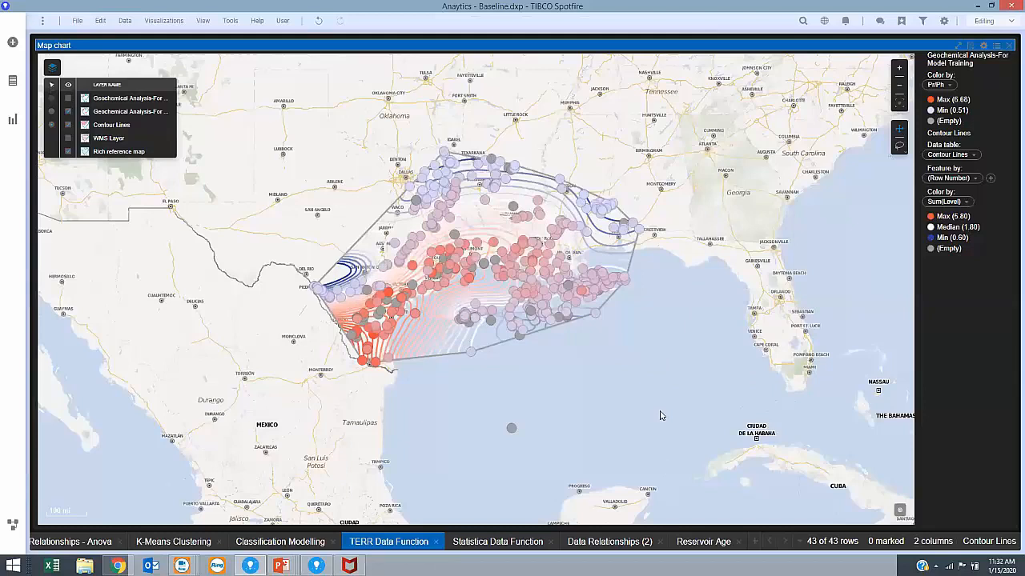
Step: On the Statistica Data Function page, register the local Statistica workspace Final Normalized DataA.sdm as a new data function
{"action": "left_click", "coordinate": [487, 544]}
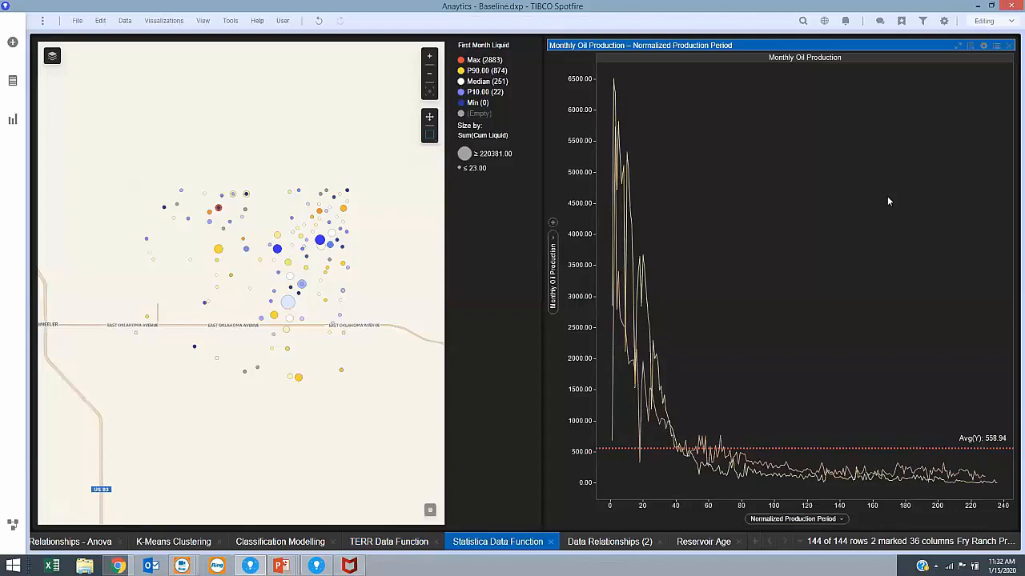
{"action": "left_click", "coordinate": [229, 22]}
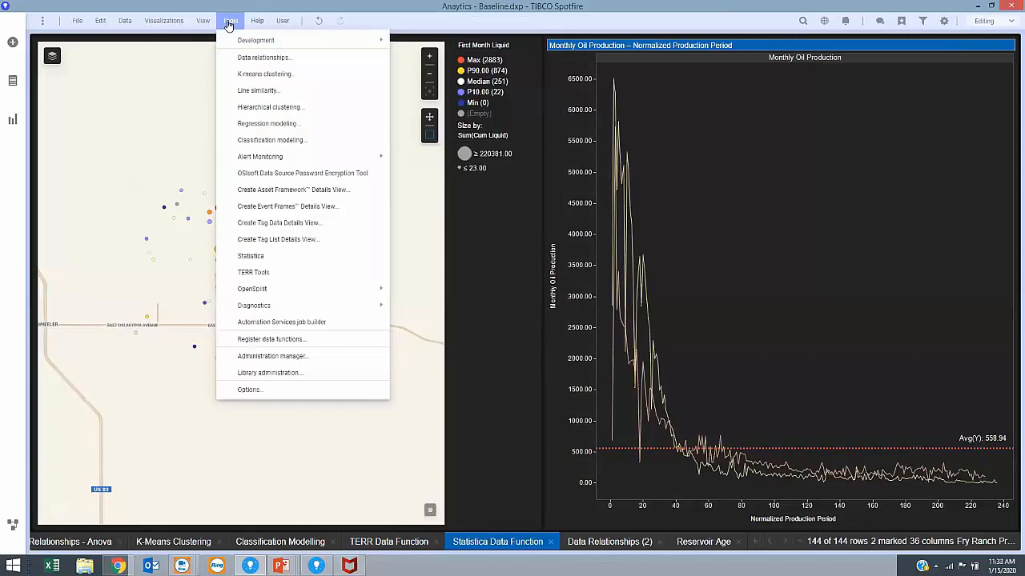
{"action": "left_click", "coordinate": [245, 258]}
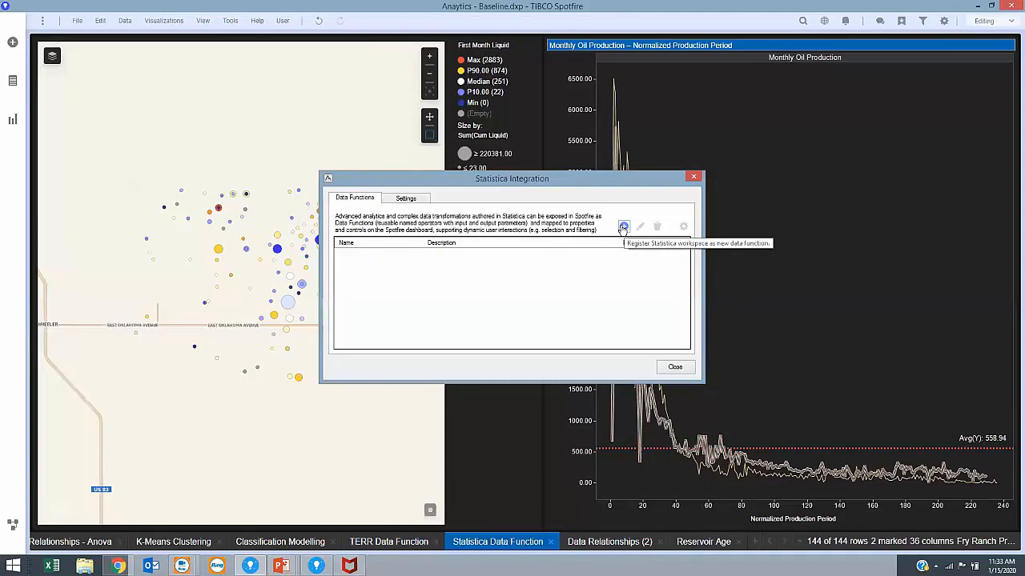
{"action": "left_click", "coordinate": [622, 228]}
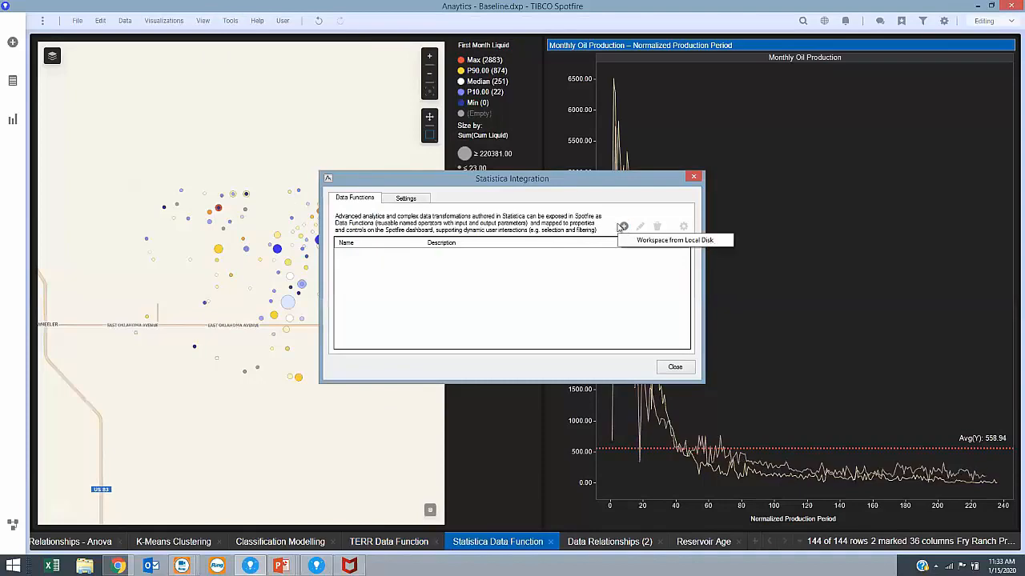
{"action": "left_click", "coordinate": [661, 242]}
{"action": "left_click", "coordinate": [130, 77]}
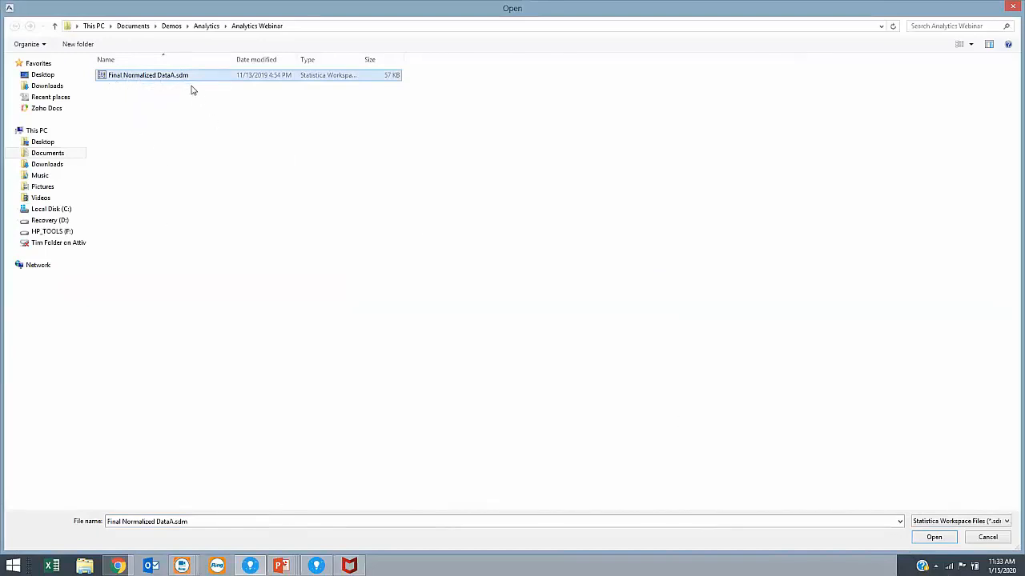
{"action": "left_click", "coordinate": [935, 539]}
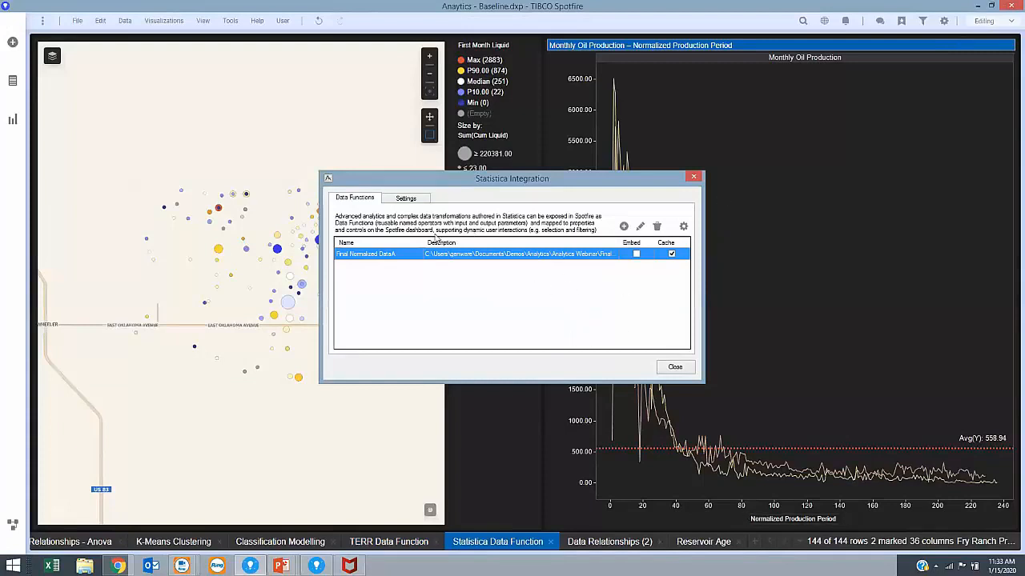
Step: Edit the Final Normalized DataA function's parameters so its input takes columns from the Frye Ranch Monthly data table
{"action": "left_click", "coordinate": [682, 226]}
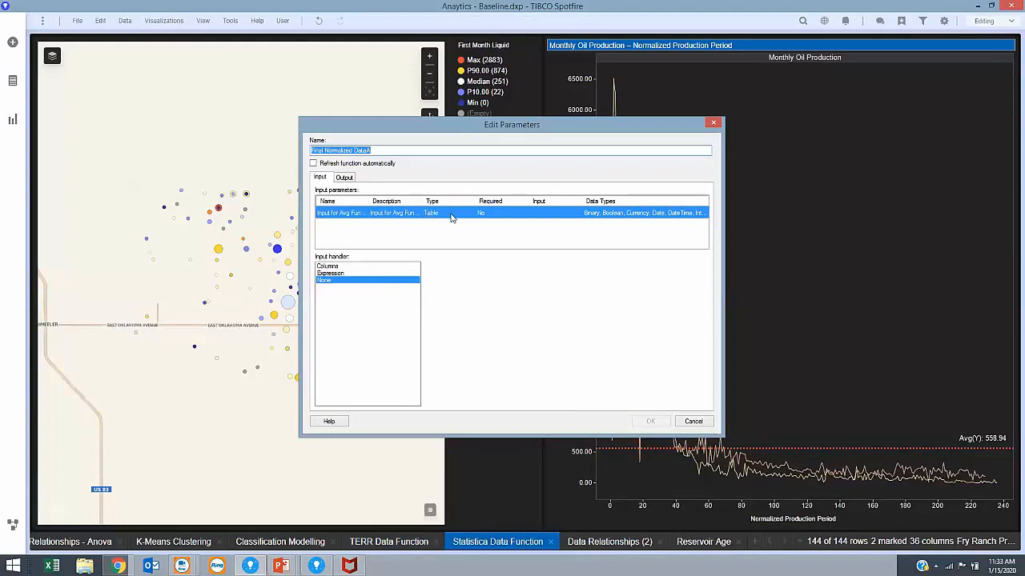
{"action": "left_click", "coordinate": [321, 266]}
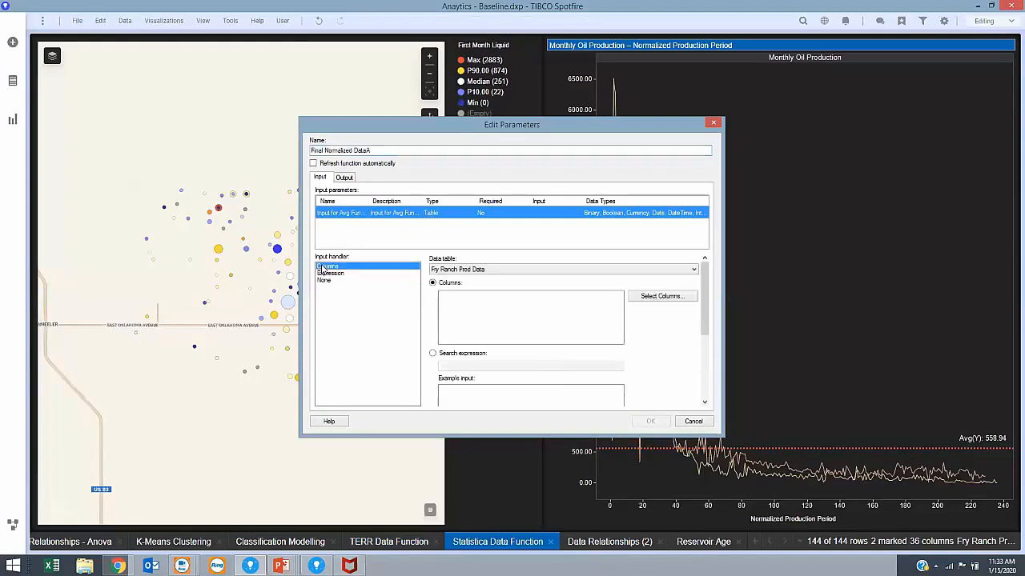
{"action": "left_click", "coordinate": [469, 270]}
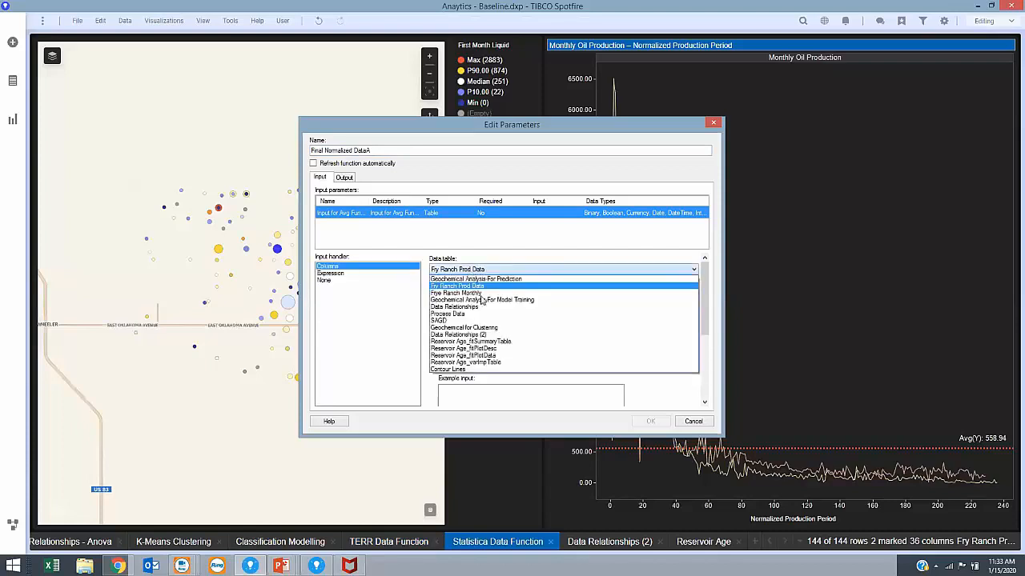
{"action": "left_click", "coordinate": [472, 294]}
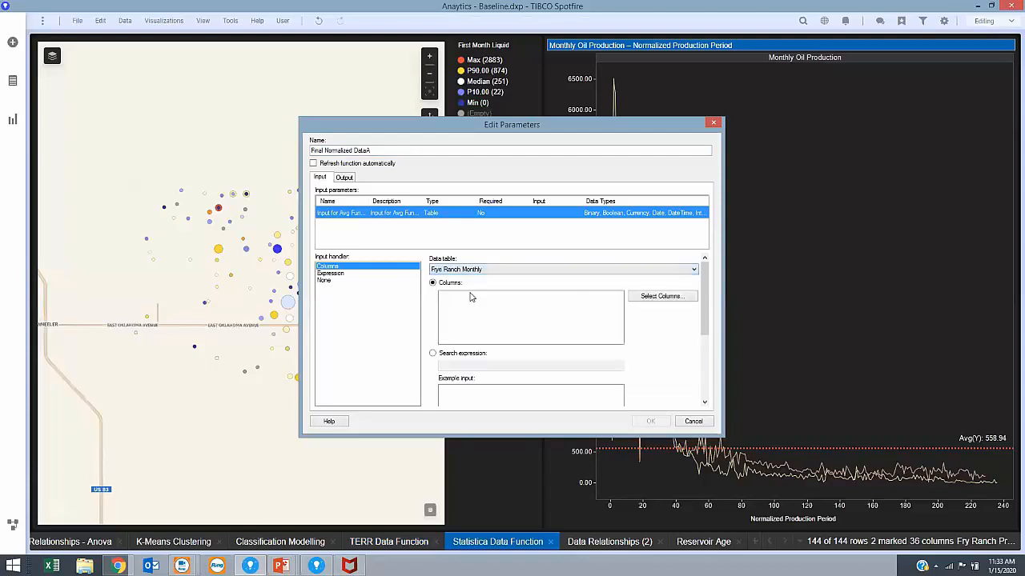
Step: Select Entity, Liquid and Normalized Production Period as the function's input columns
{"action": "left_click", "coordinate": [653, 297]}
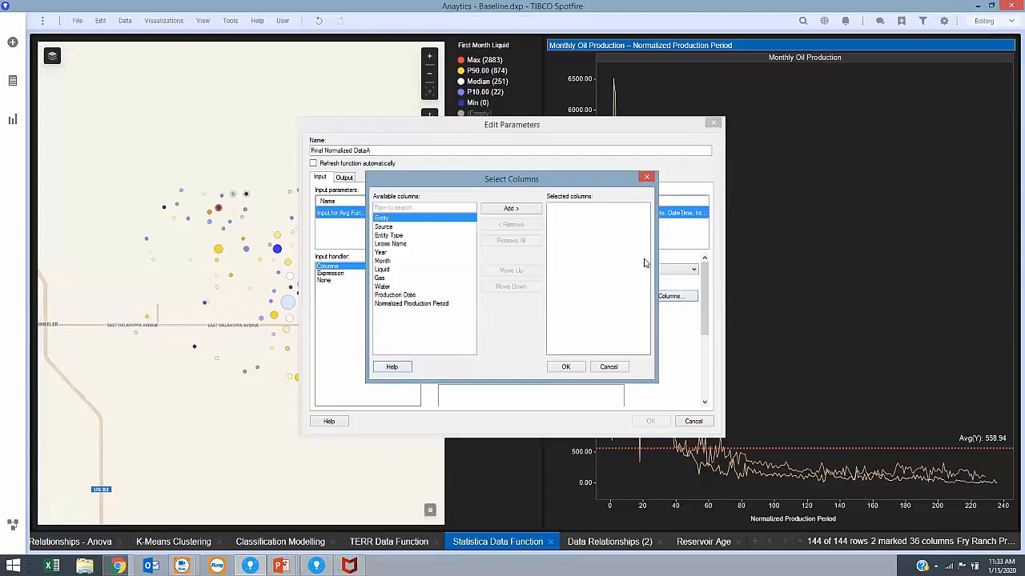
{"action": "left_click", "coordinate": [512, 210]}
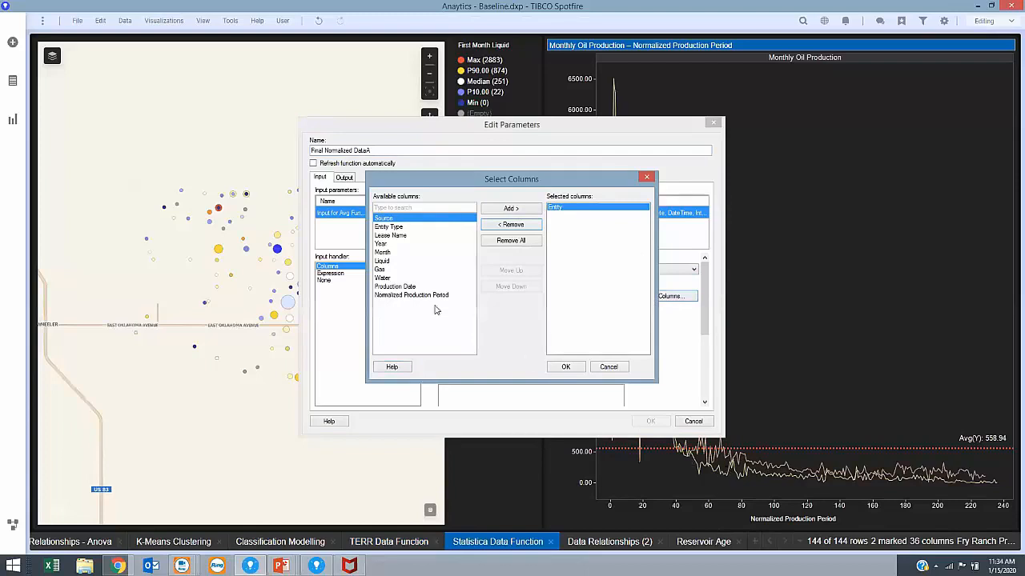
{"action": "left_click", "coordinate": [384, 261]}
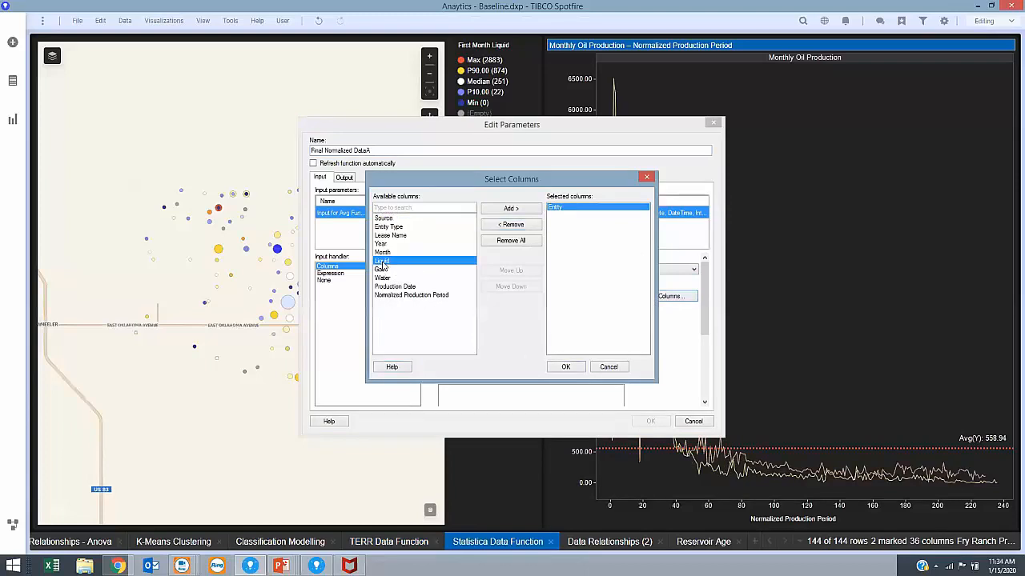
{"action": "left_click", "coordinate": [510, 208]}
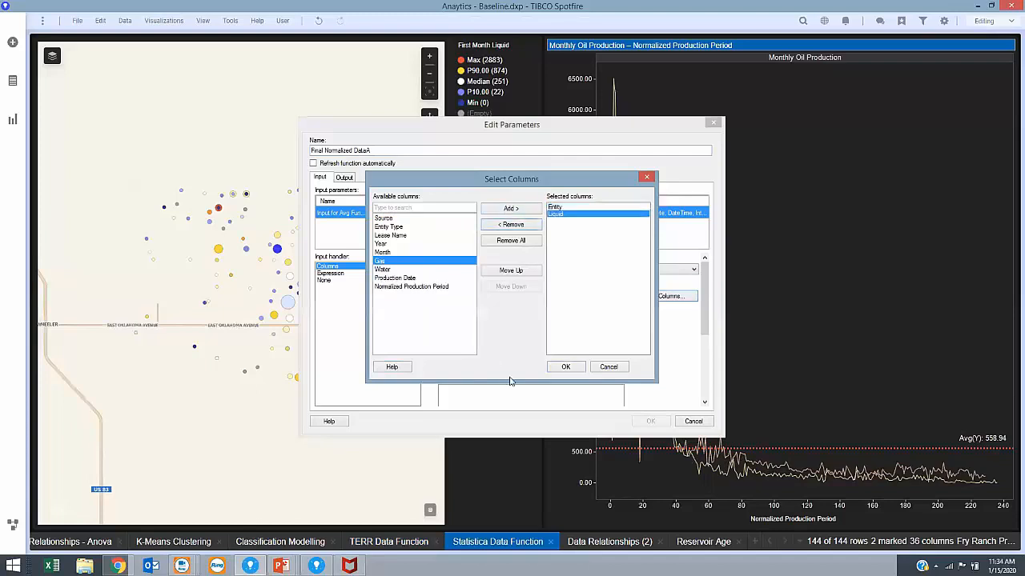
{"action": "double_click", "coordinate": [388, 287]}
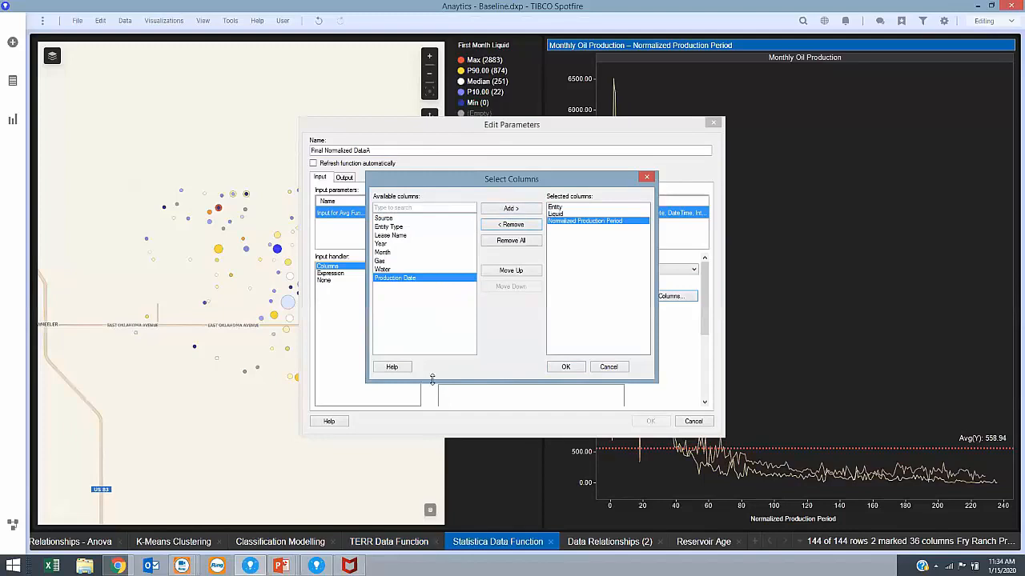
{"action": "left_click", "coordinate": [565, 368]}
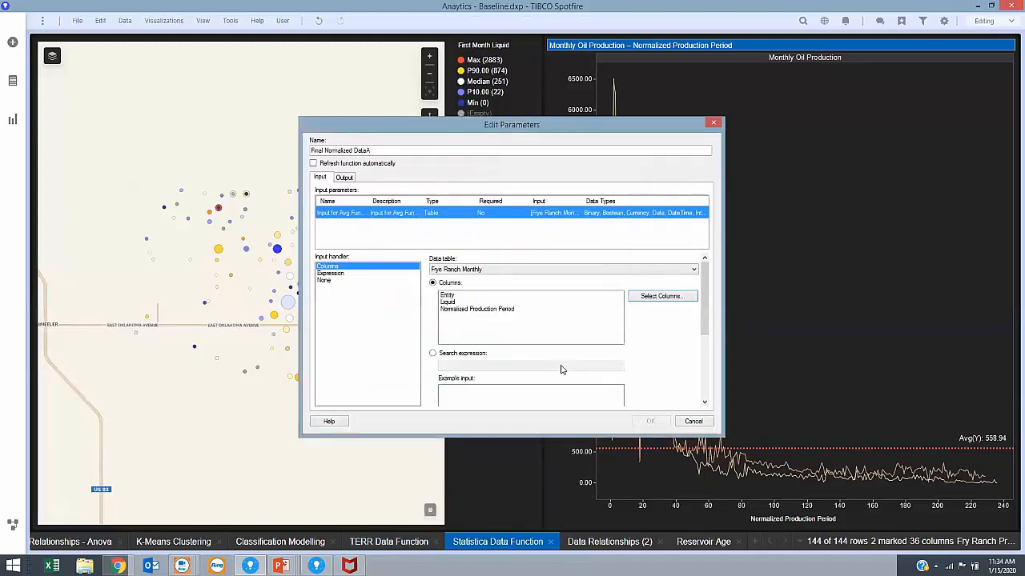
Step: Send all three function outputs to new data tables and run the function with automatic refresh enabled
{"action": "left_click", "coordinate": [342, 177]}
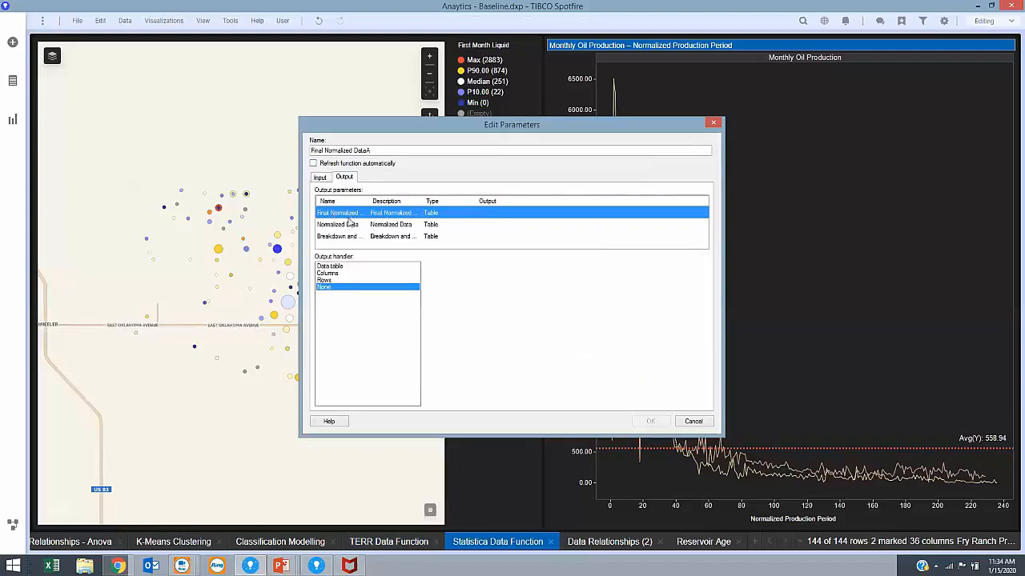
{"action": "left_click", "coordinate": [339, 268]}
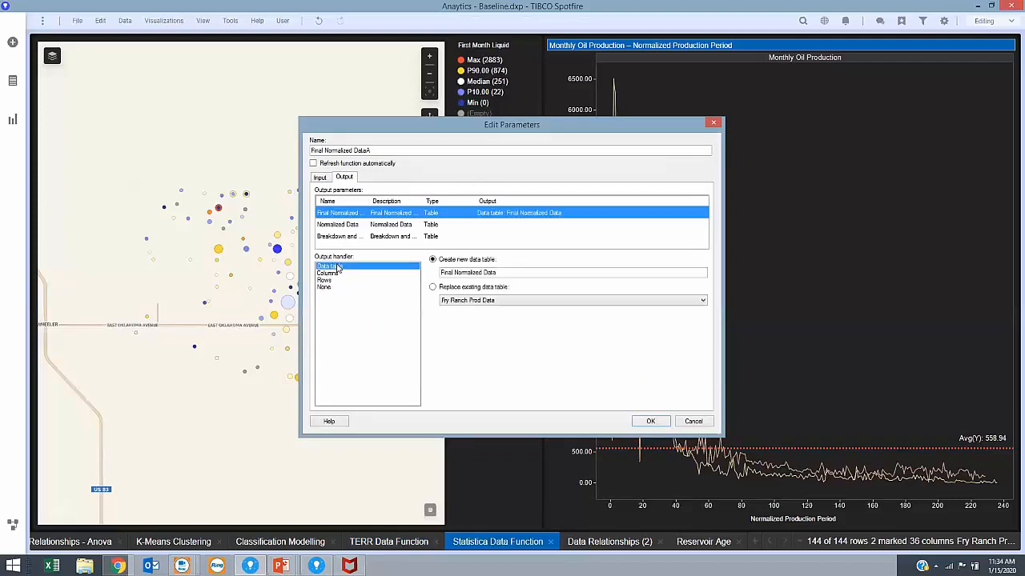
{"action": "left_click", "coordinate": [339, 226]}
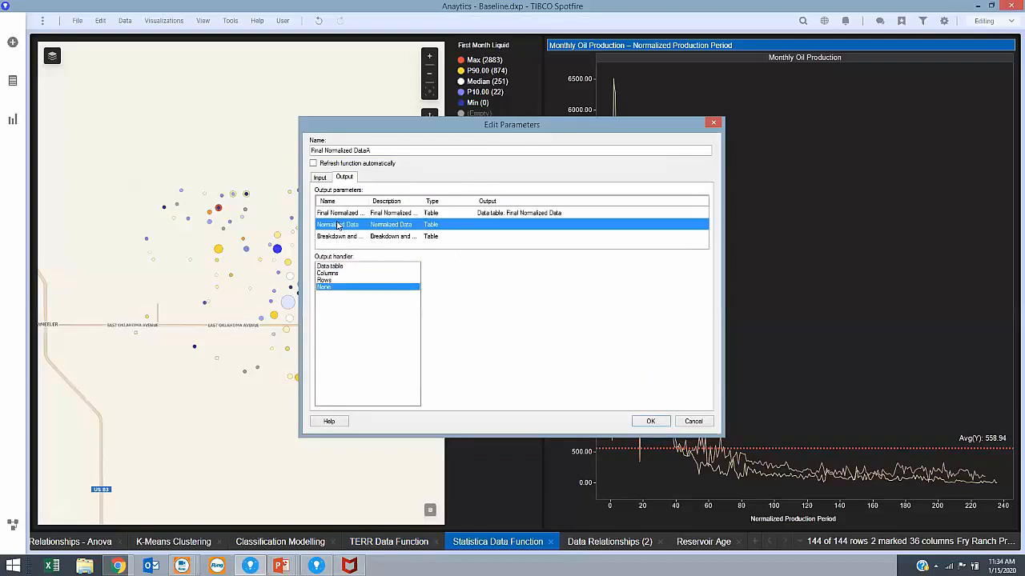
{"action": "left_click", "coordinate": [336, 269]}
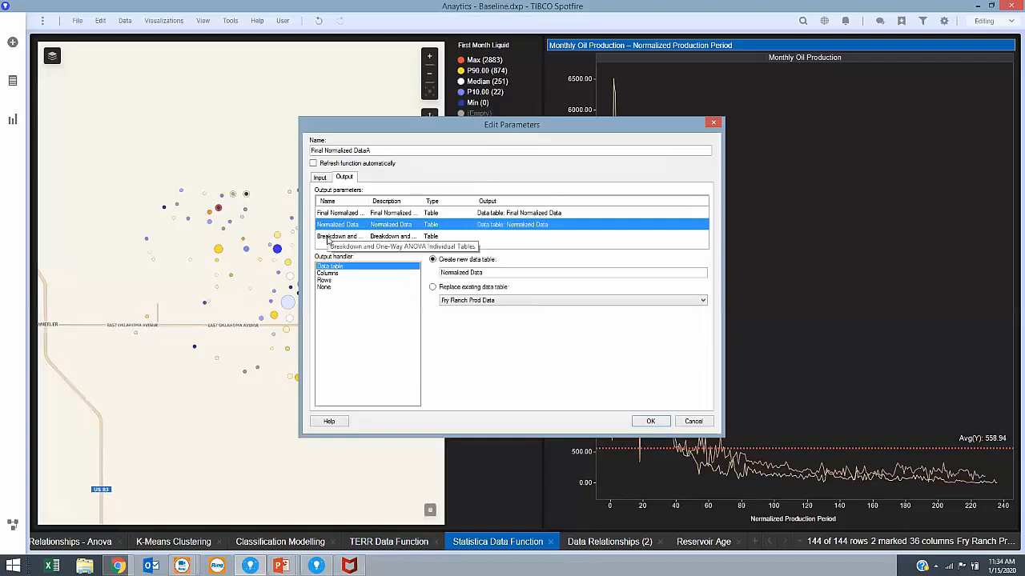
{"action": "left_click", "coordinate": [327, 237]}
{"action": "left_click", "coordinate": [335, 267]}
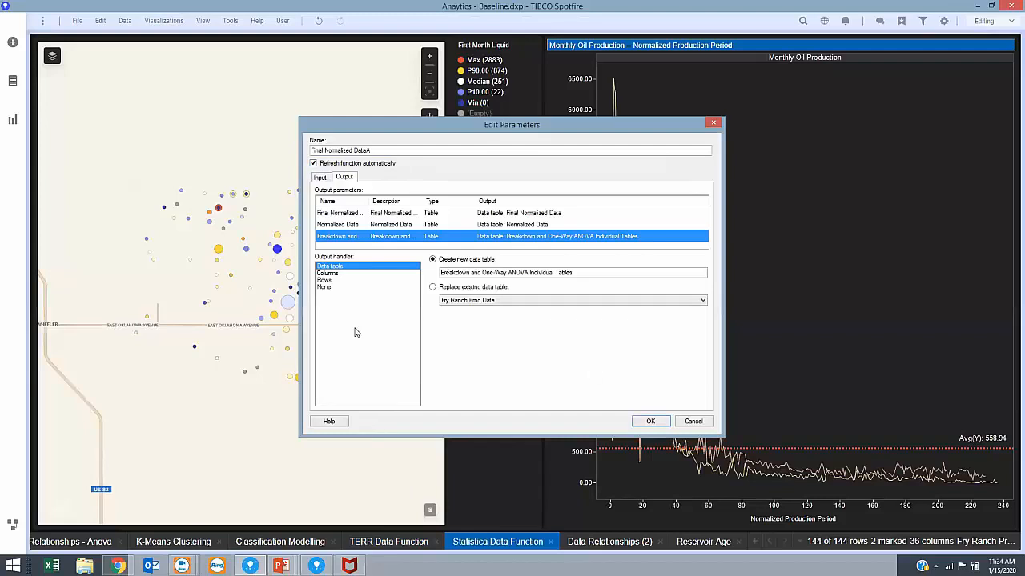
{"action": "left_click", "coordinate": [651, 421]}
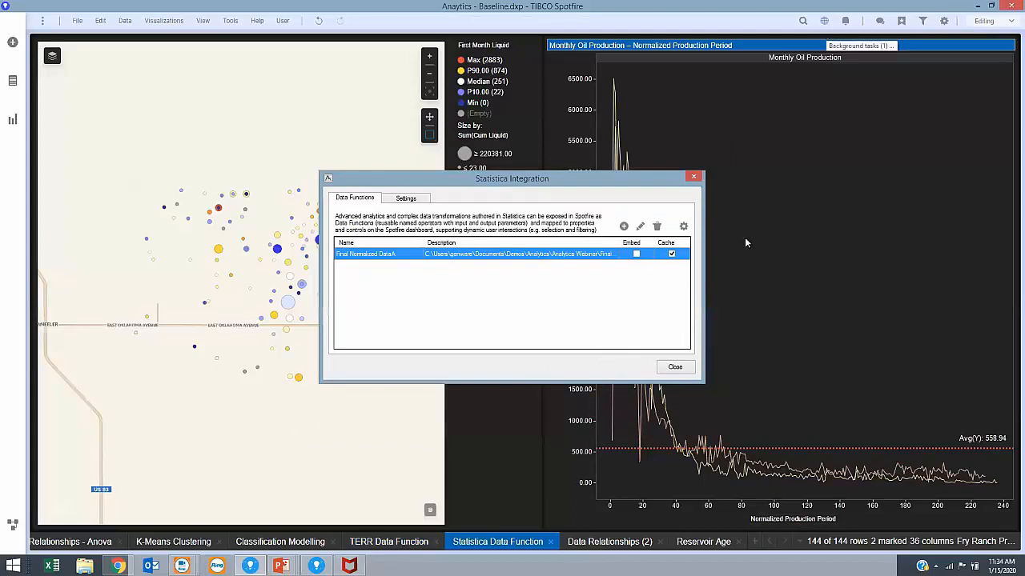
{"action": "left_click", "coordinate": [675, 366]}
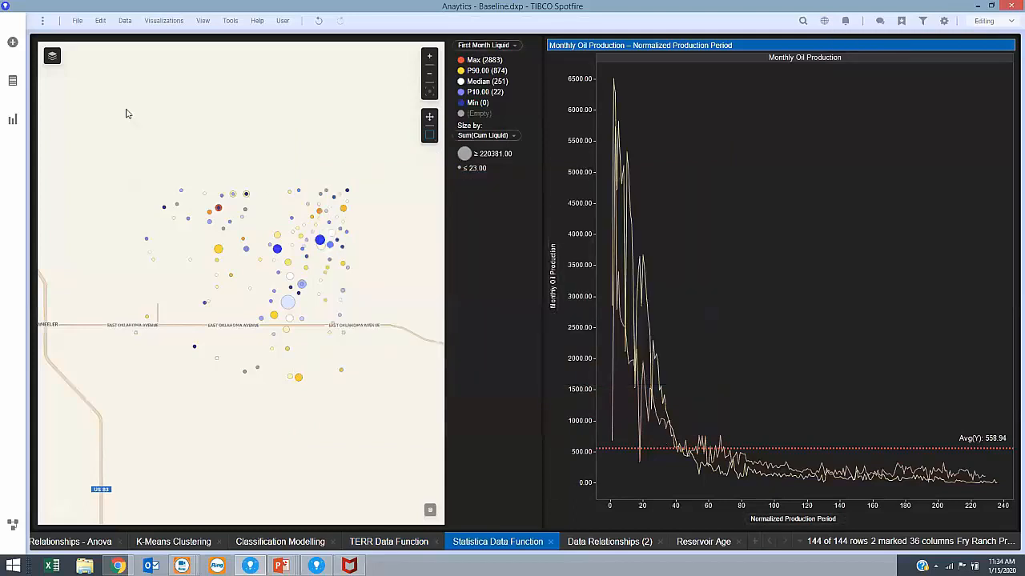
Step: Look through the list of data tables in the analysis for the function's output tables
{"action": "left_click", "coordinate": [12, 82]}
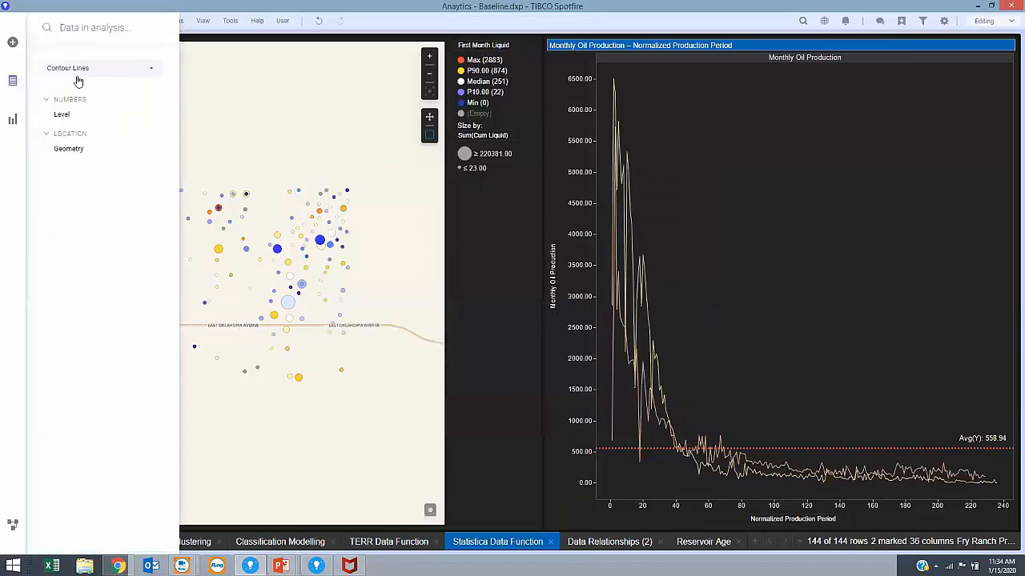
{"action": "left_click", "coordinate": [148, 69]}
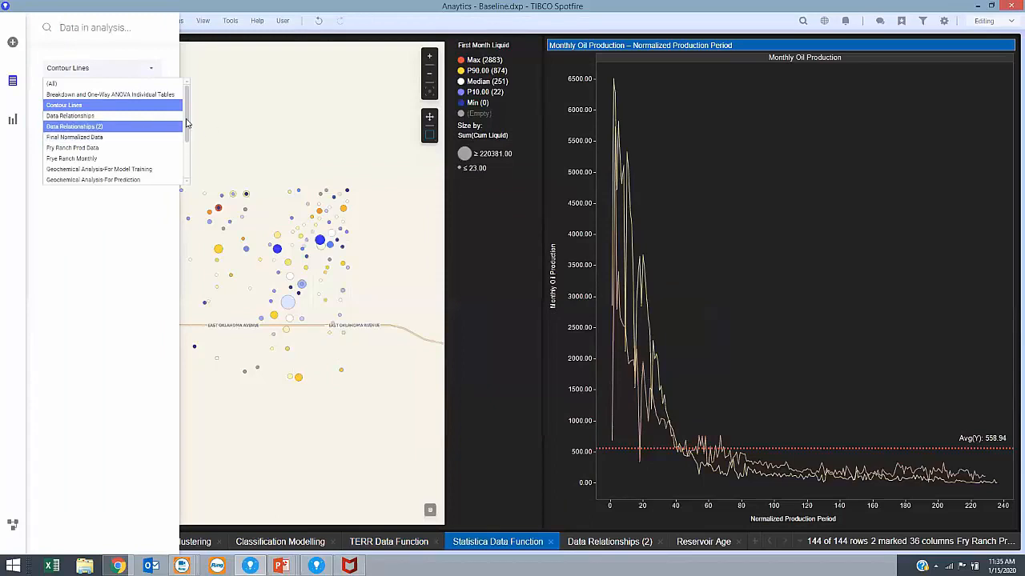
{"action": "scroll", "coordinate": [181, 148], "scroll_direction": "down", "scroll_amount": 2}
{"action": "left_click_drag", "start_coordinate": [181, 153], "coordinate": [180, 137]}
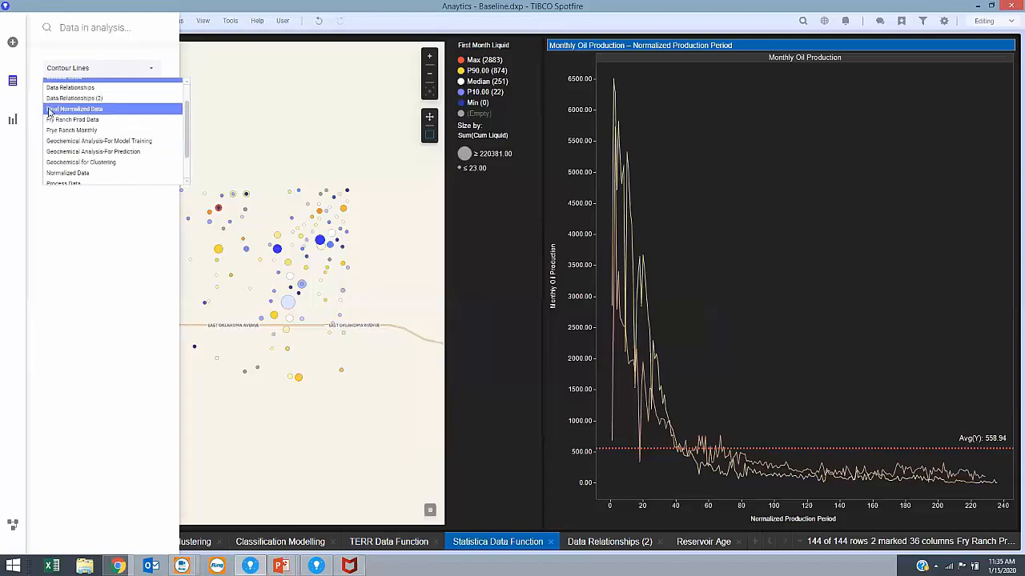
{"action": "scroll", "coordinate": [183, 118], "scroll_direction": "up", "scroll_amount": 2}
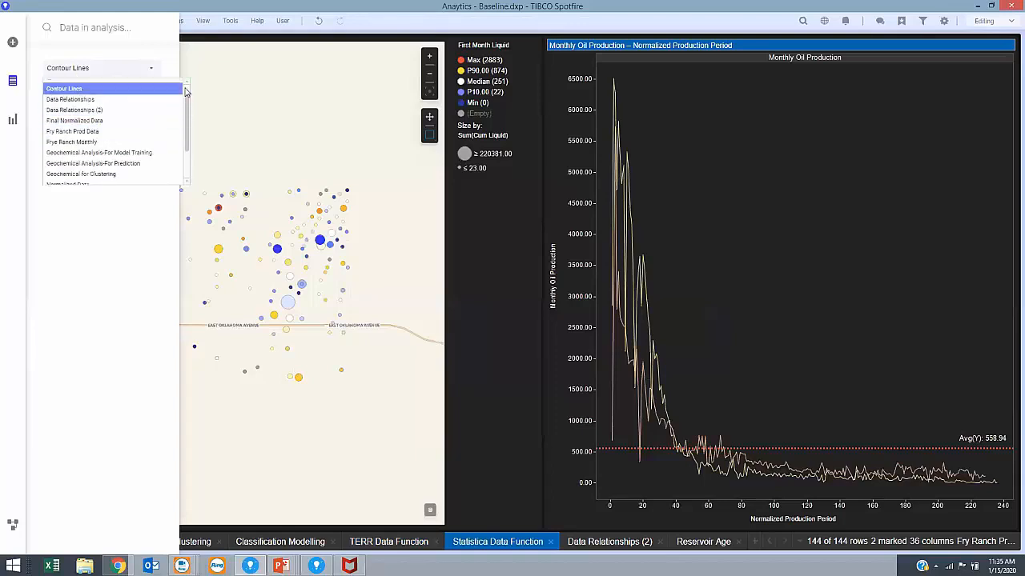
{"action": "left_click", "coordinate": [716, 180]}
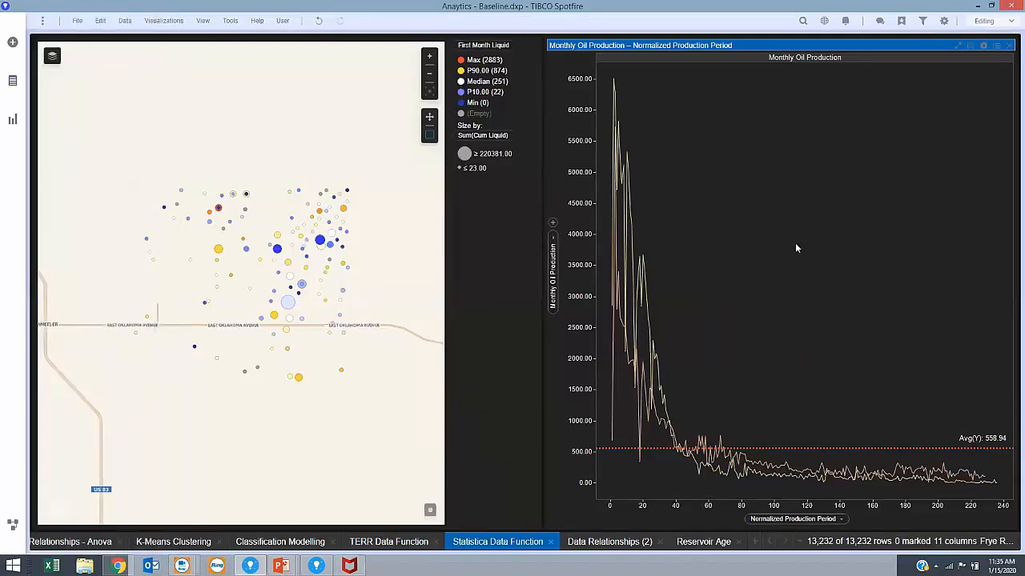
{"action": "right_click", "coordinate": [795, 268]}
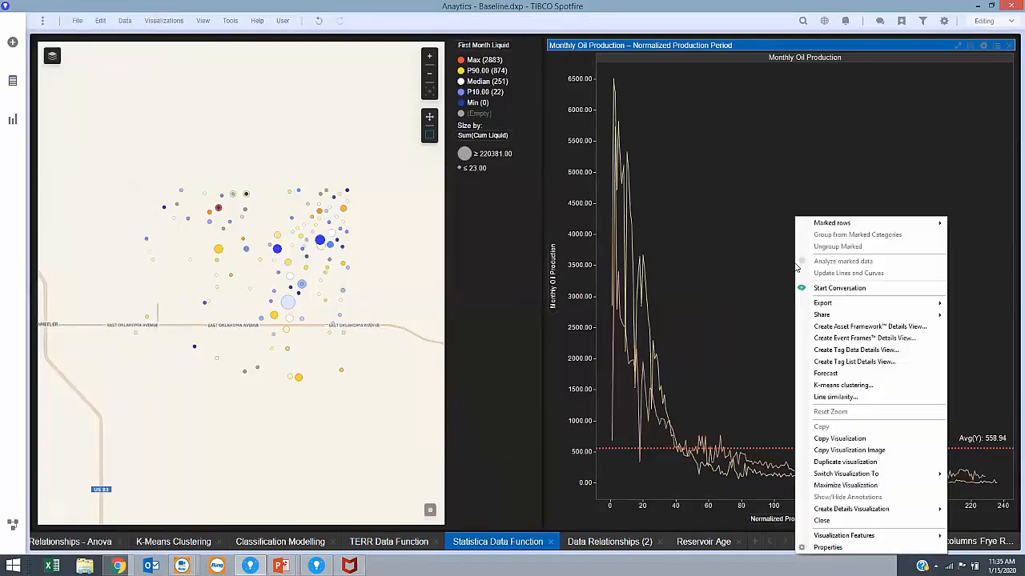
{"action": "left_click", "coordinate": [837, 550]}
{"action": "left_click", "coordinate": [396, 320]}
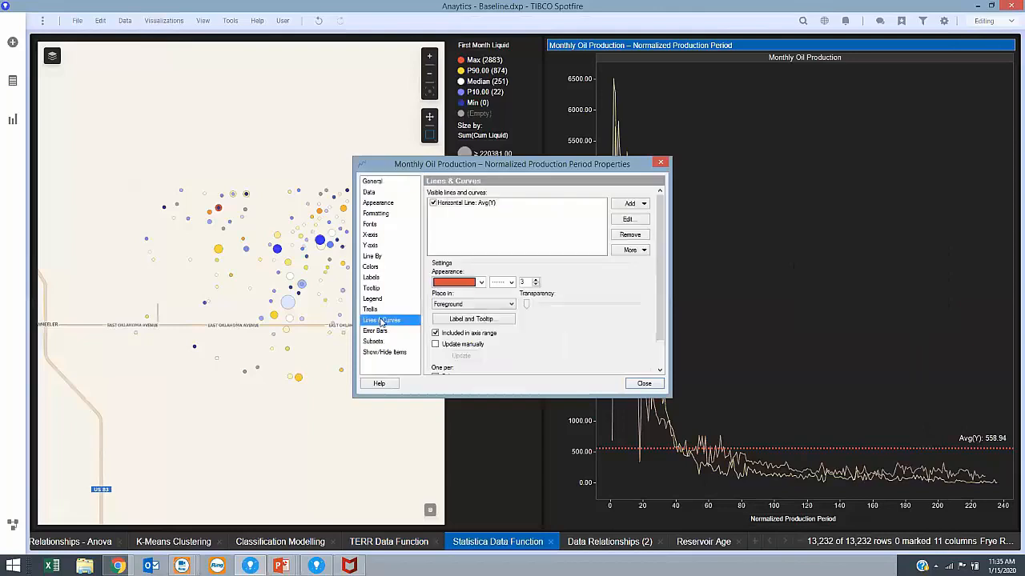
{"action": "left_click", "coordinate": [642, 206]}
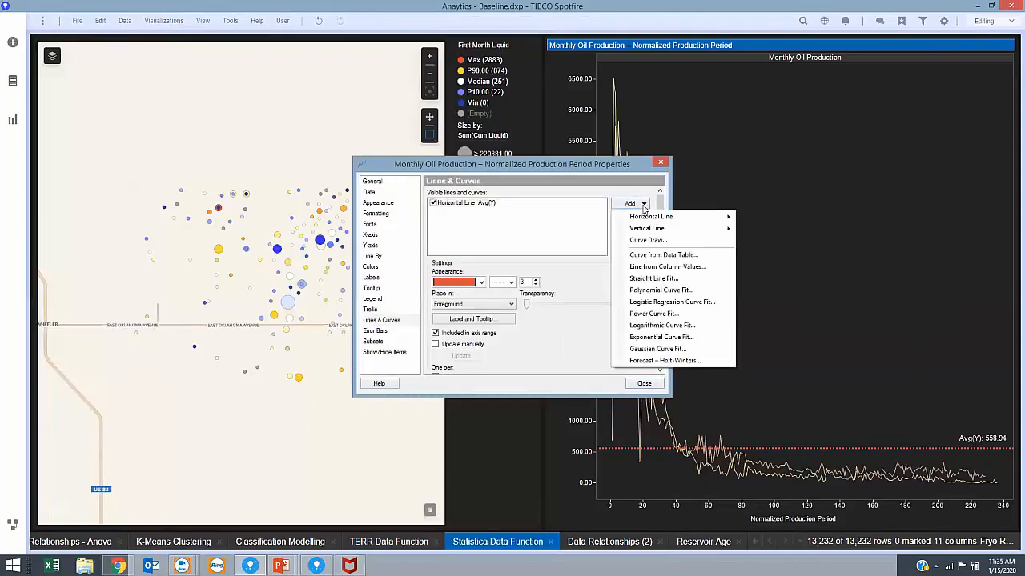
{"action": "left_click", "coordinate": [645, 268]}
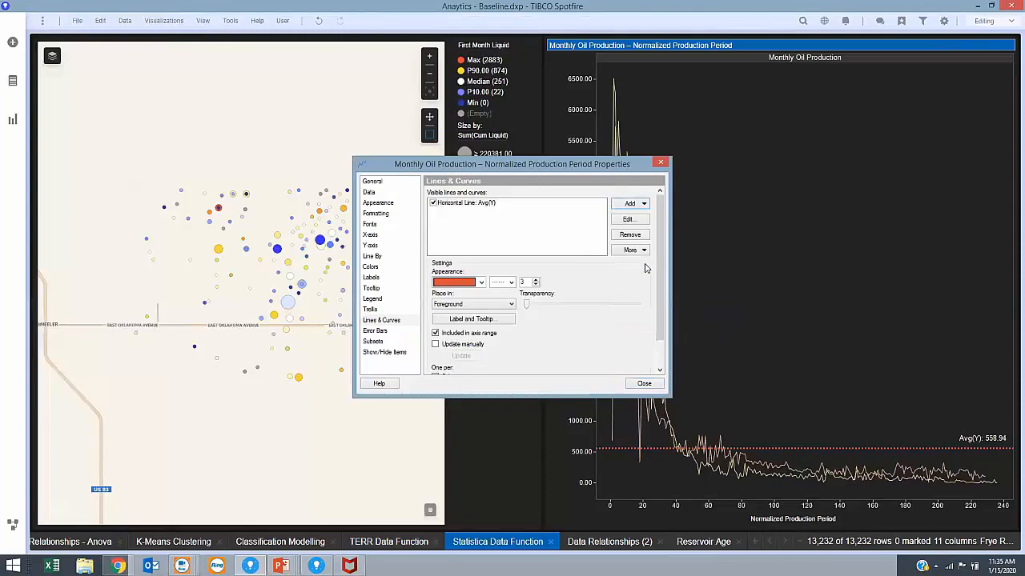
{"action": "left_click", "coordinate": [586, 204]}
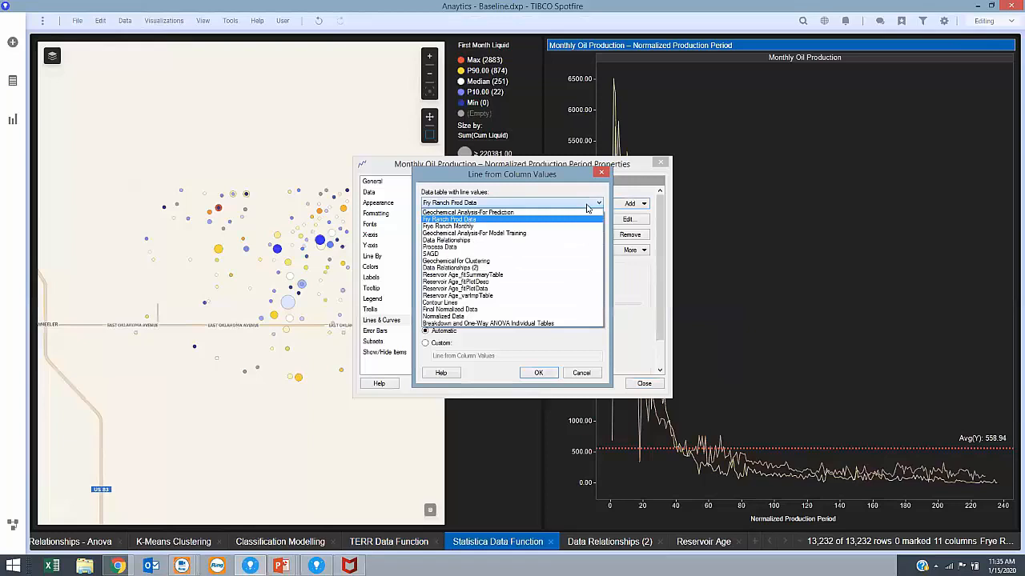
{"action": "left_click", "coordinate": [445, 309]}
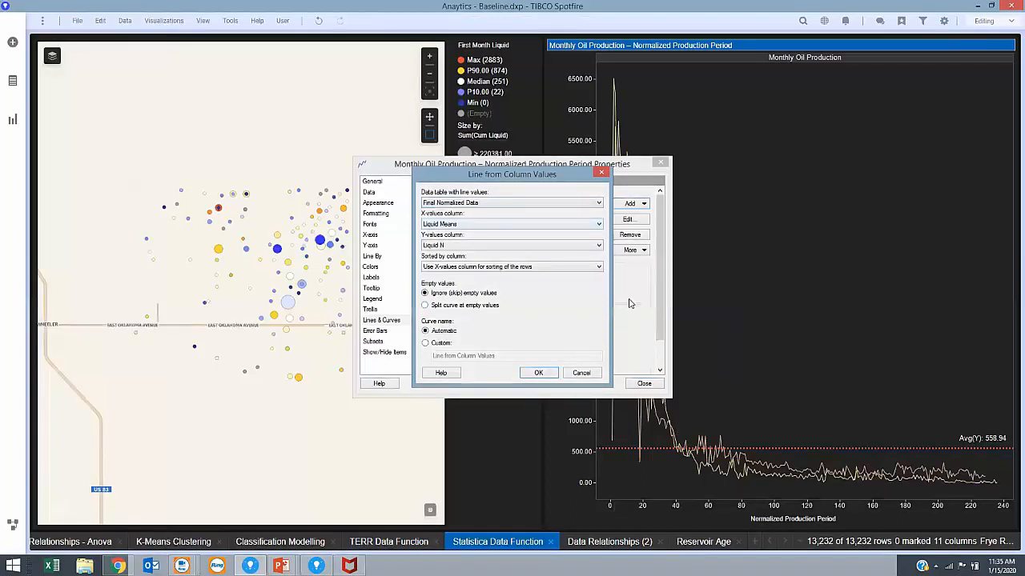
{"action": "left_click", "coordinate": [599, 225]}
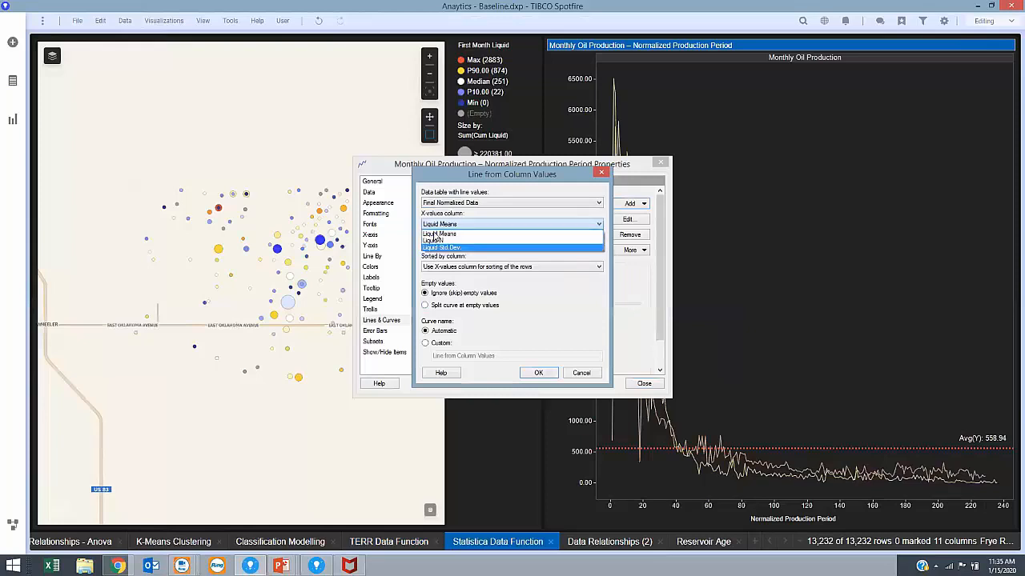
{"action": "left_click", "coordinate": [484, 225]}
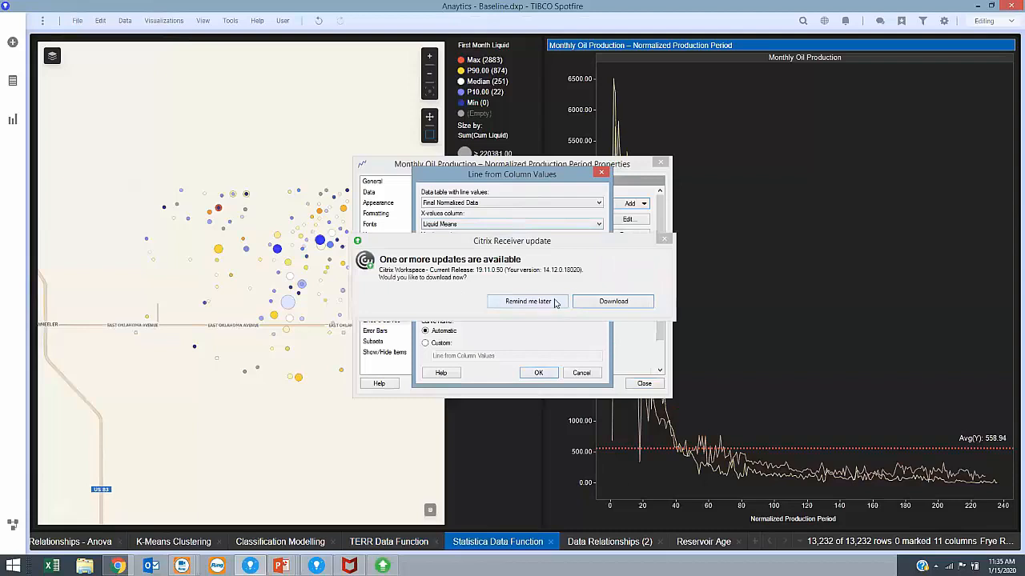
{"action": "left_click", "coordinate": [528, 301]}
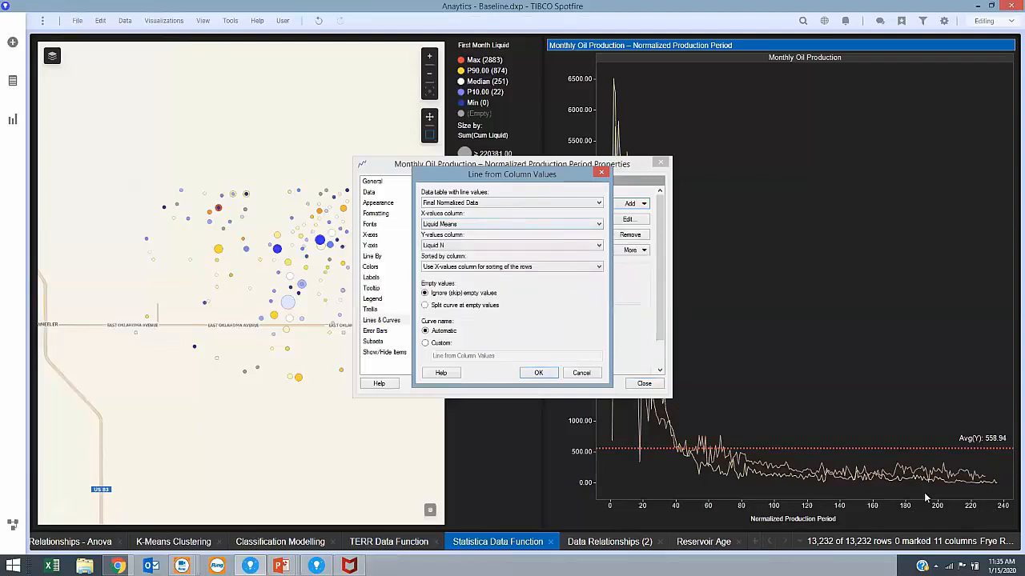
{"action": "left_click", "coordinate": [581, 373]}
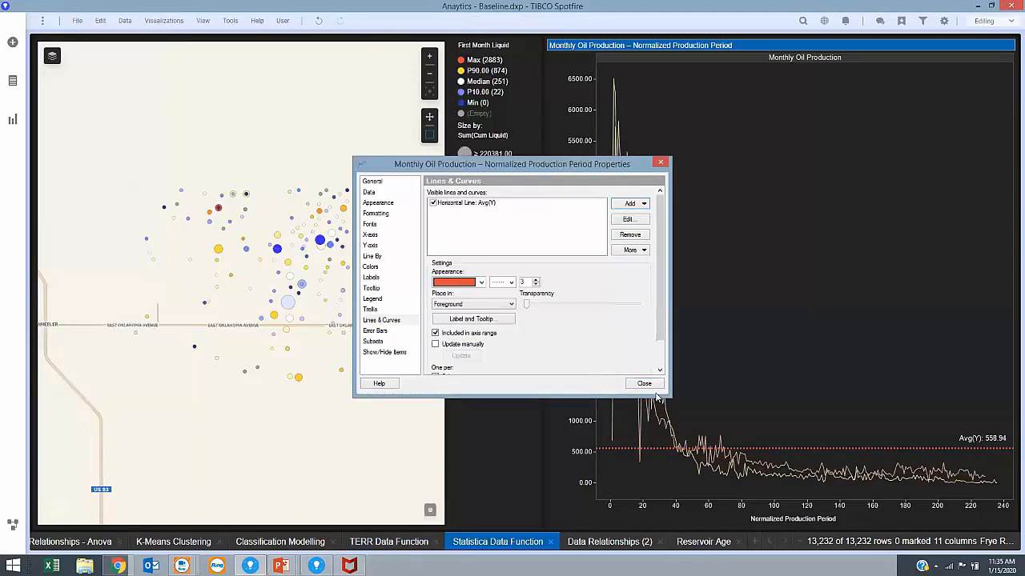
{"action": "left_click", "coordinate": [644, 384]}
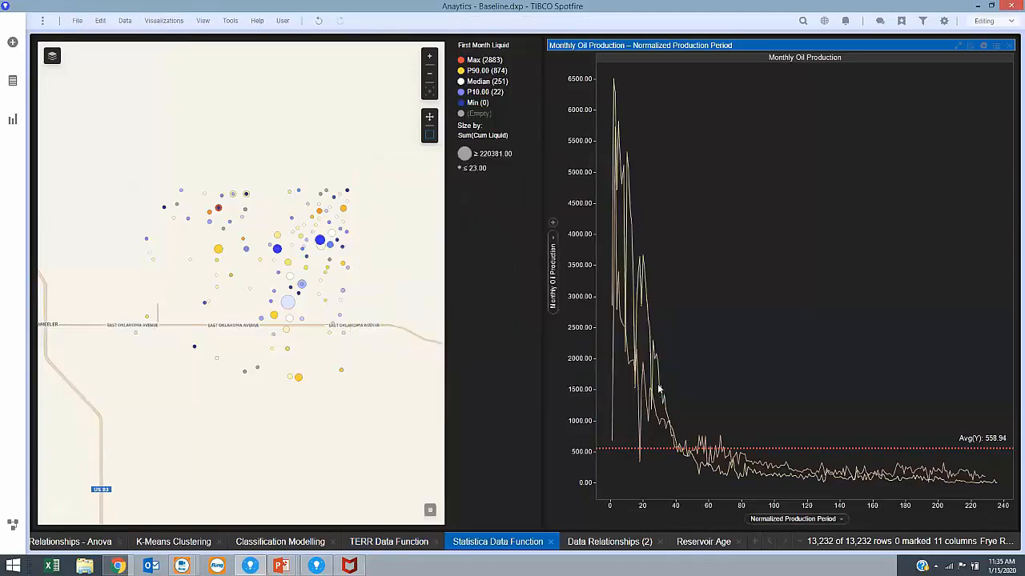
Step: Change the data type of the Normalized Production Period column in the Final Normalized Data table to Integer
{"action": "left_click", "coordinate": [14, 87]}
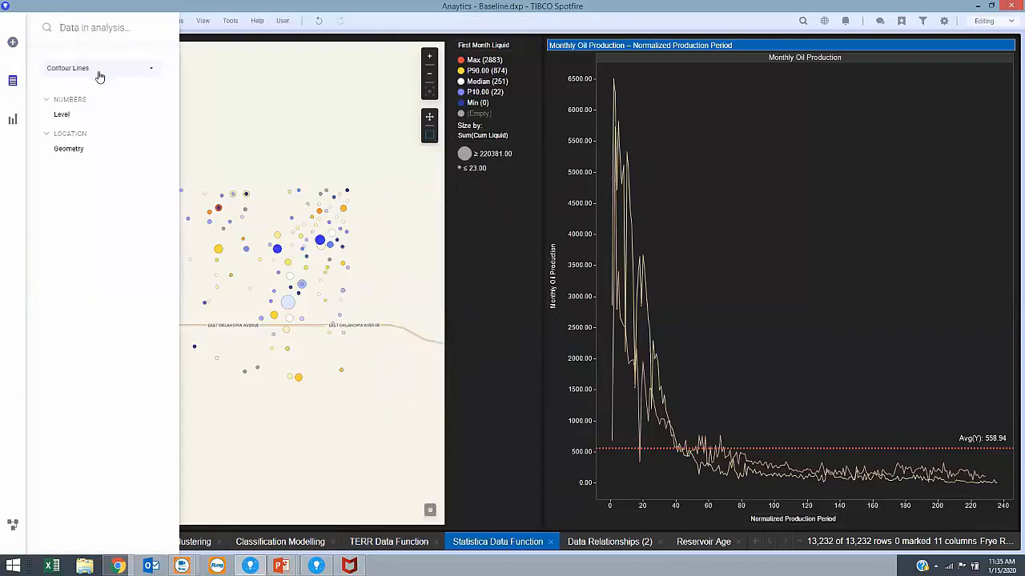
{"action": "left_click", "coordinate": [151, 69]}
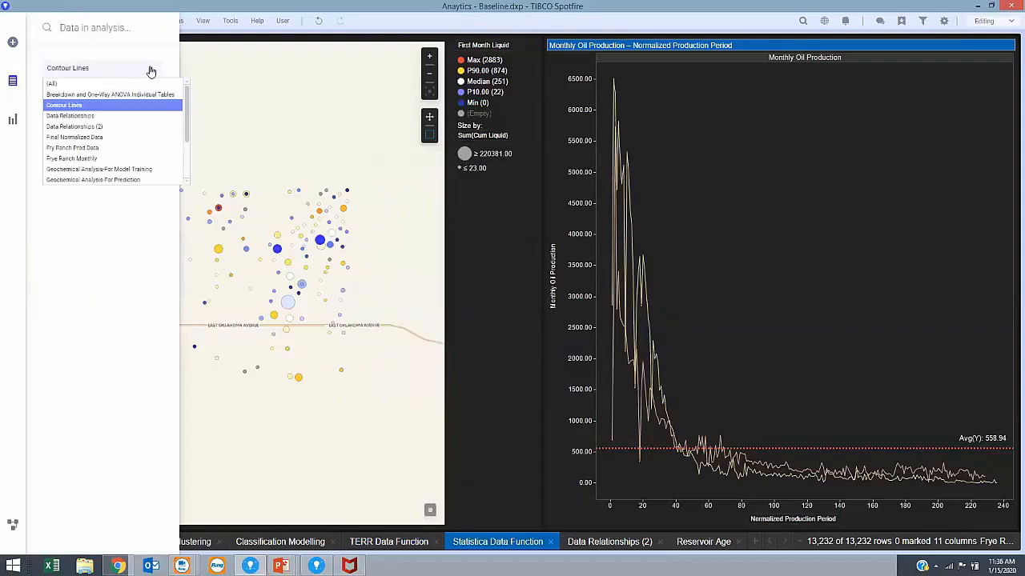
{"action": "left_click", "coordinate": [80, 137]}
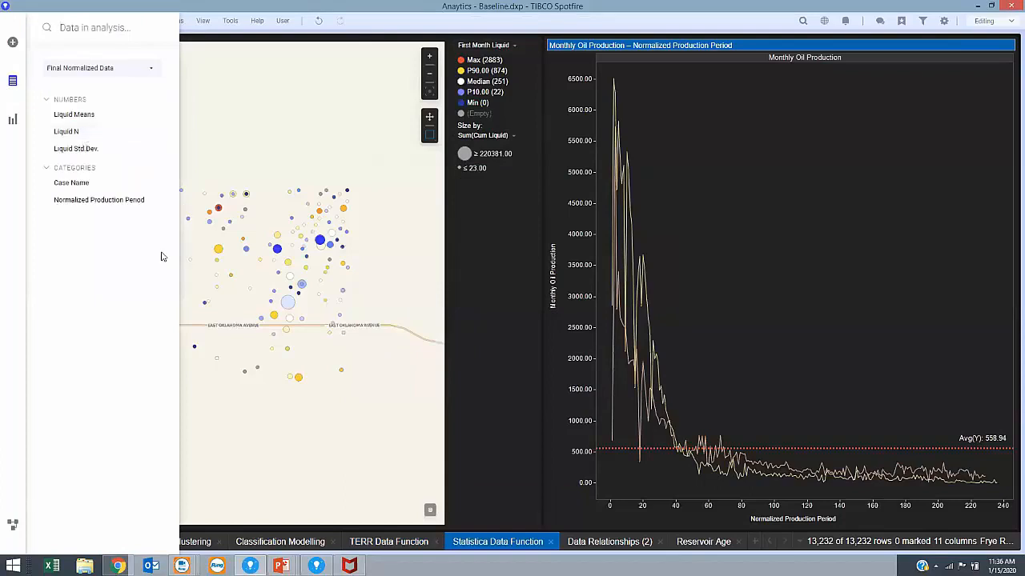
{"action": "left_click", "coordinate": [76, 201]}
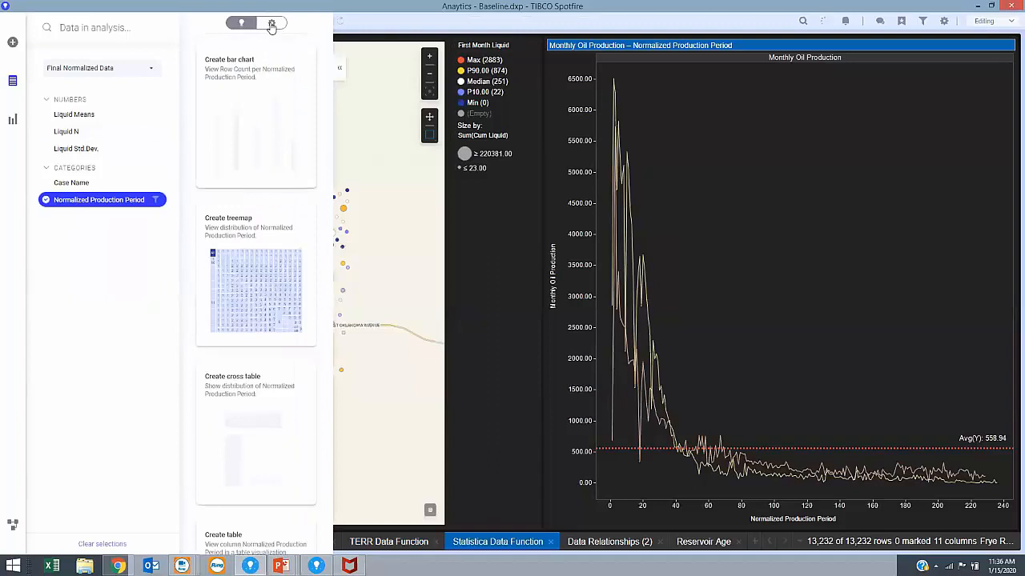
{"action": "left_click", "coordinate": [271, 23]}
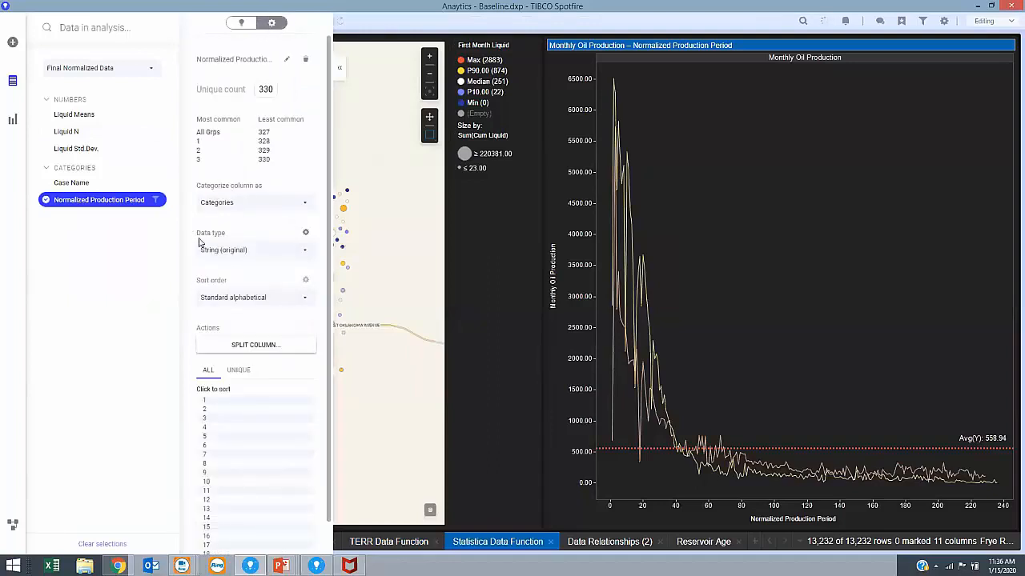
{"action": "left_click", "coordinate": [305, 253]}
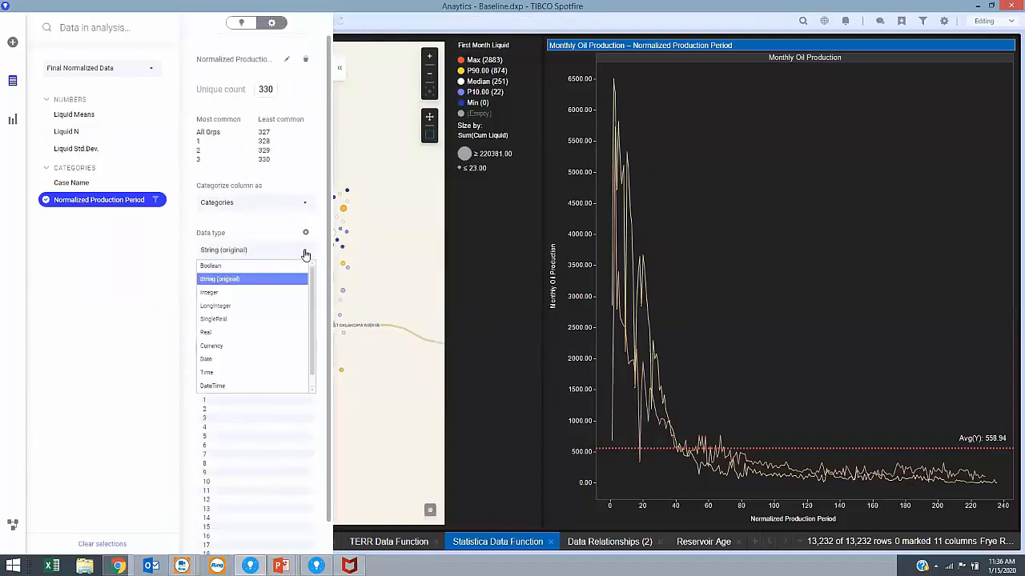
{"action": "left_click", "coordinate": [207, 294]}
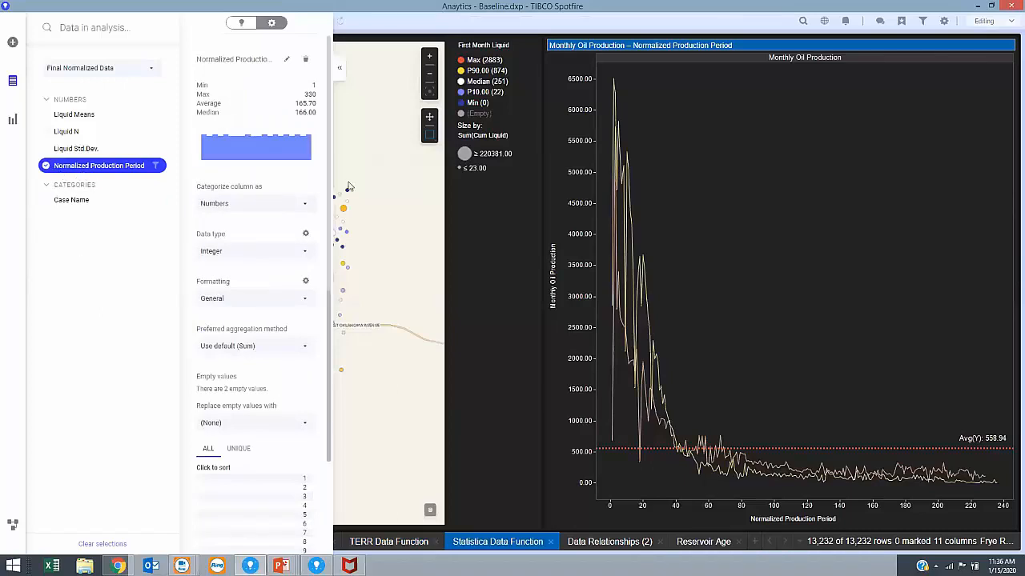
Step: Add a line from column values to the Monthly Oil Production chart, plotting Liquid Means against Normalized Production Period from Final Normalized Data
{"action": "left_click", "coordinate": [813, 214]}
{"action": "right_click", "coordinate": [802, 213]}
{"action": "mouse_move", "coordinate": [852, 536]}
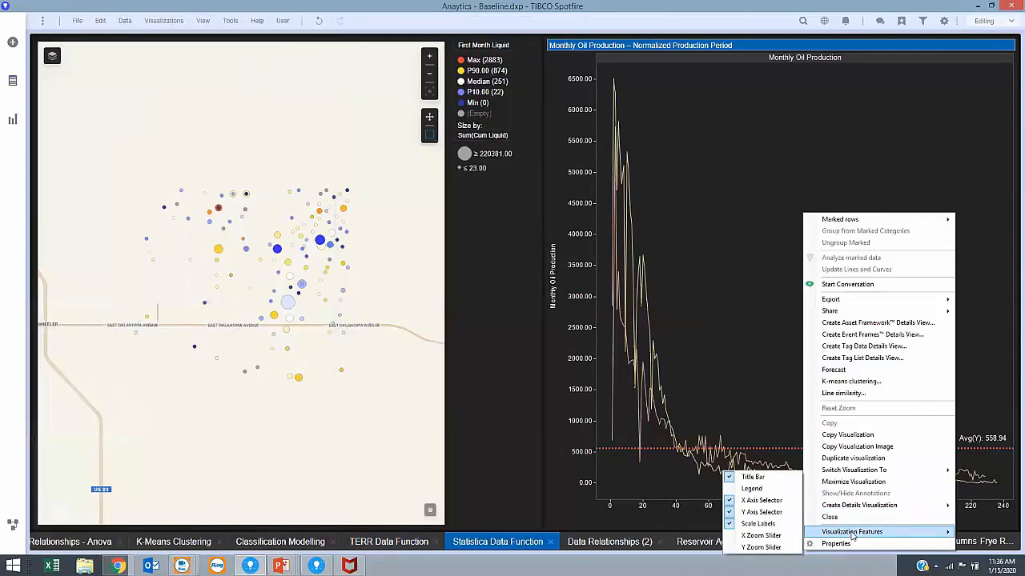
{"action": "left_click", "coordinate": [839, 545]}
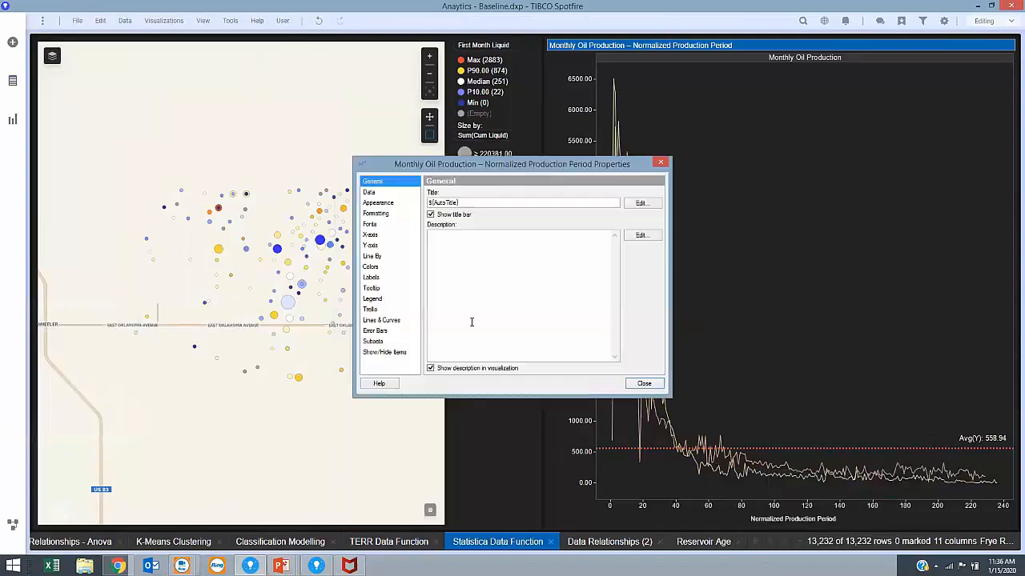
{"action": "left_click", "coordinate": [378, 321]}
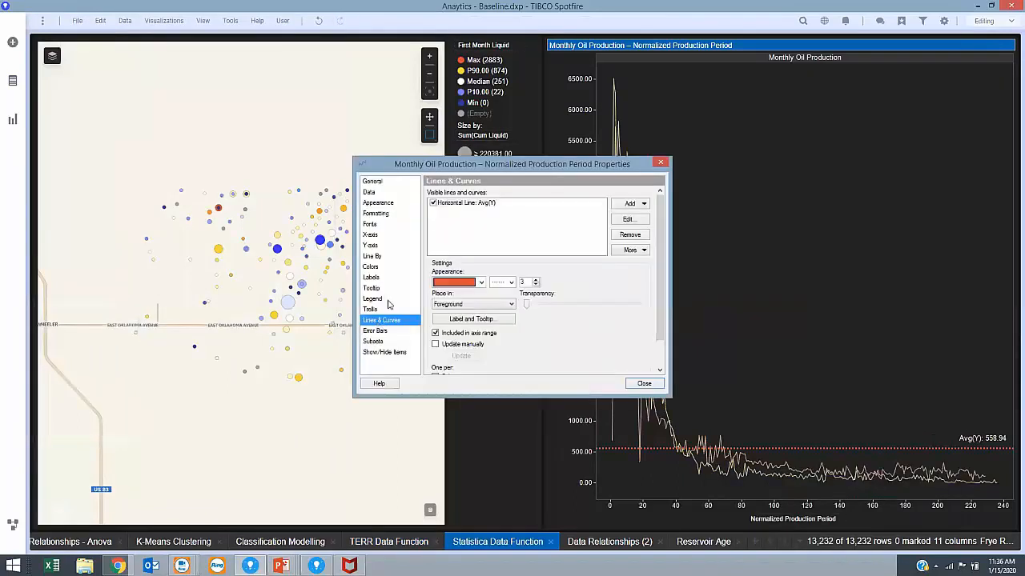
{"action": "left_click", "coordinate": [647, 205]}
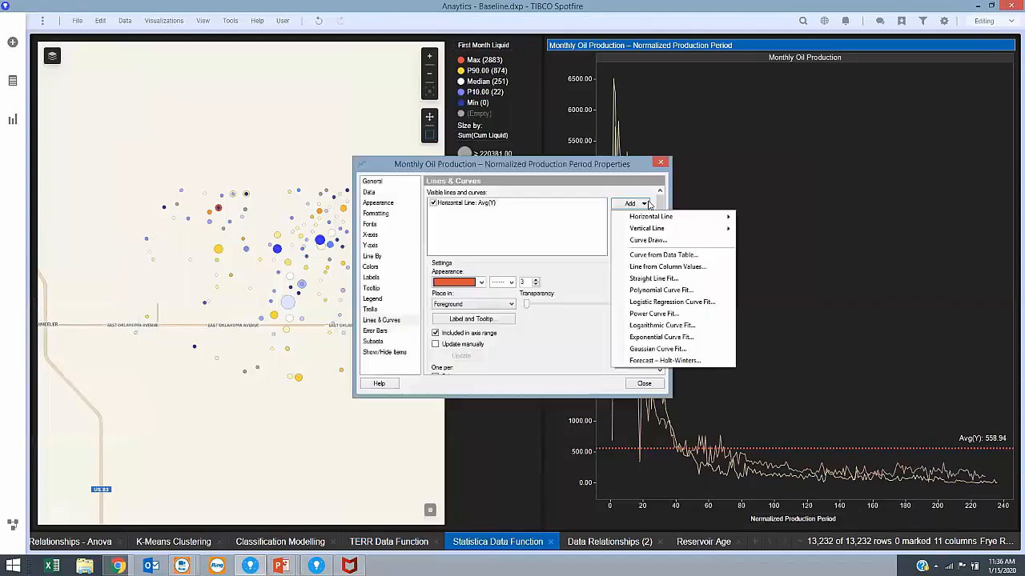
{"action": "left_click", "coordinate": [651, 266]}
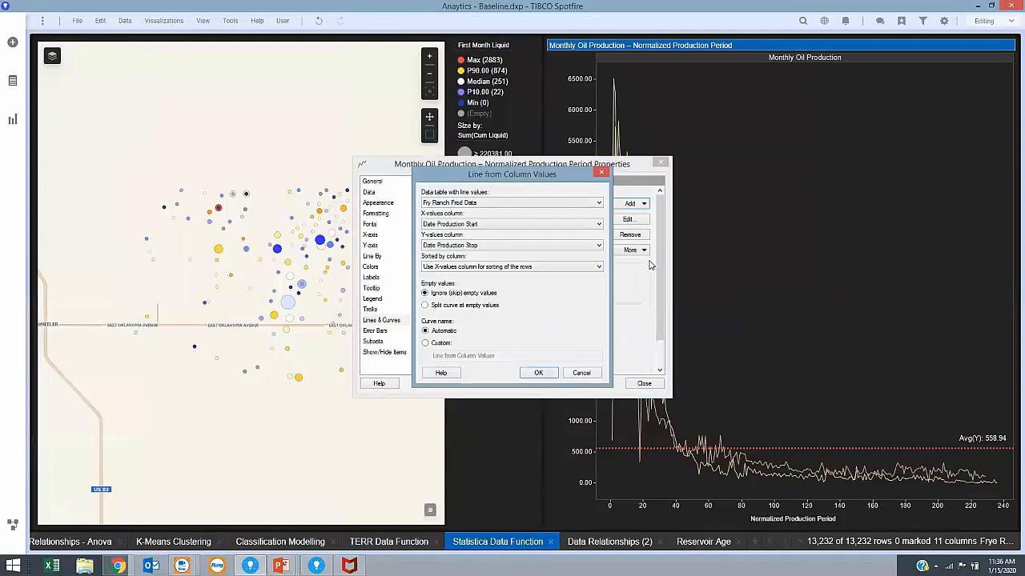
{"action": "left_click", "coordinate": [494, 204]}
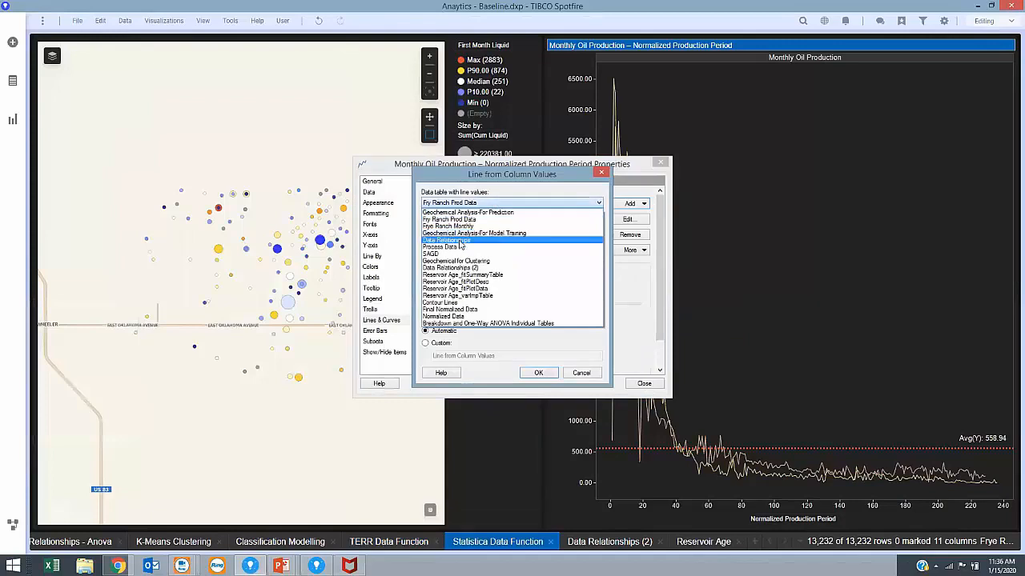
{"action": "left_click", "coordinate": [462, 309]}
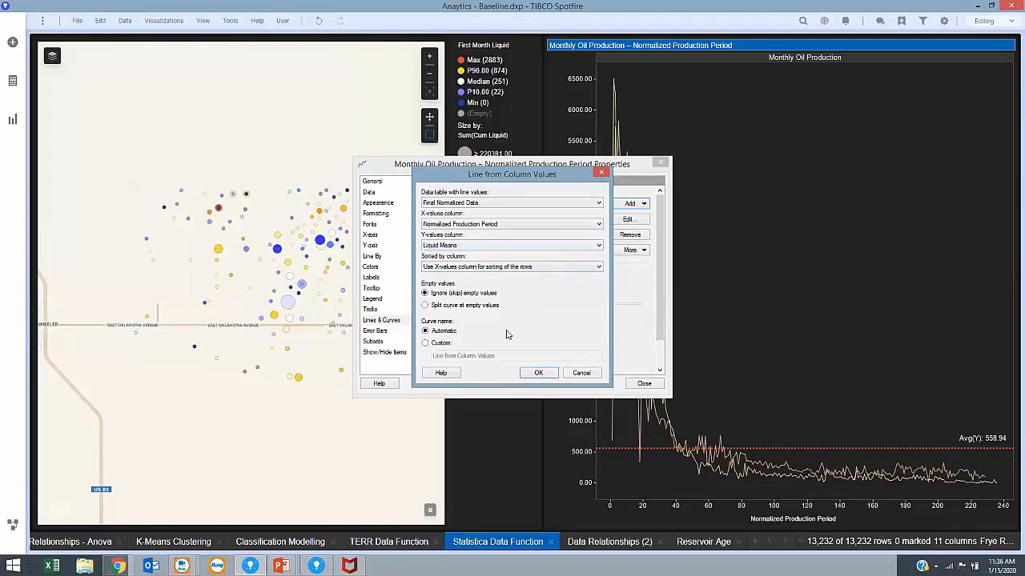
{"action": "left_click", "coordinate": [545, 376]}
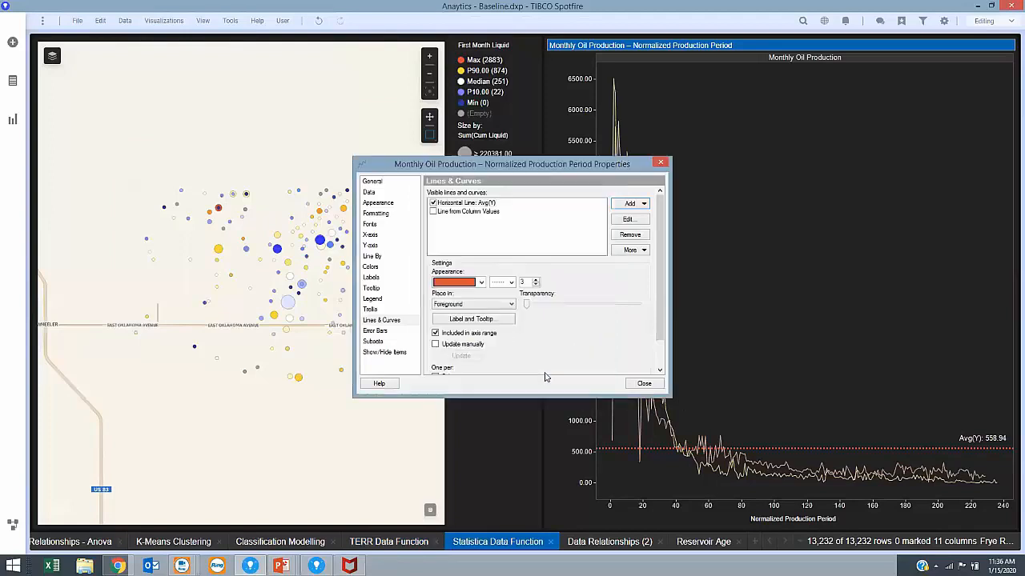
Step: Show the line from column values on the chart and style it as a green dotted line
{"action": "left_click", "coordinate": [512, 283]}
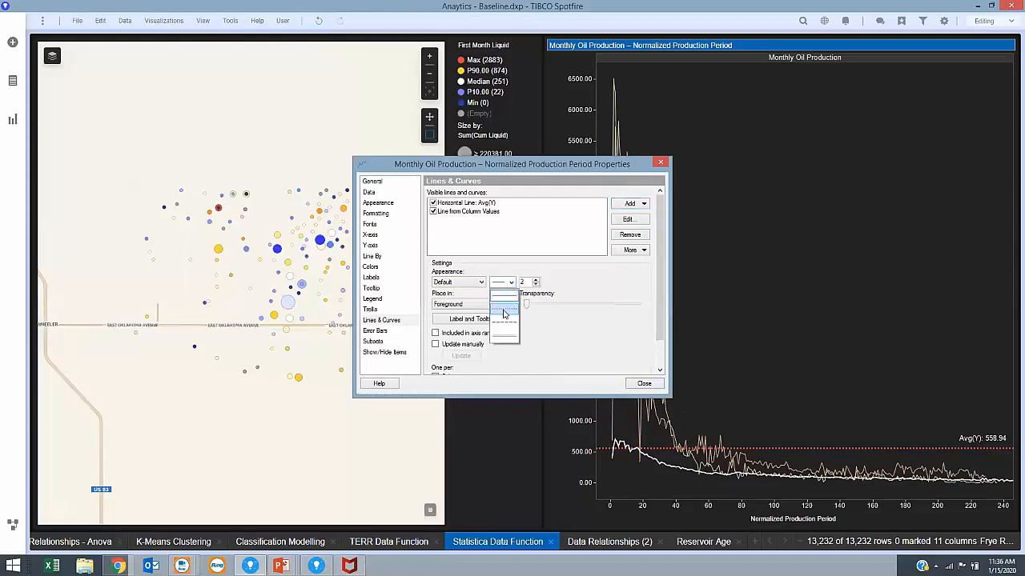
{"action": "left_click", "coordinate": [503, 312]}
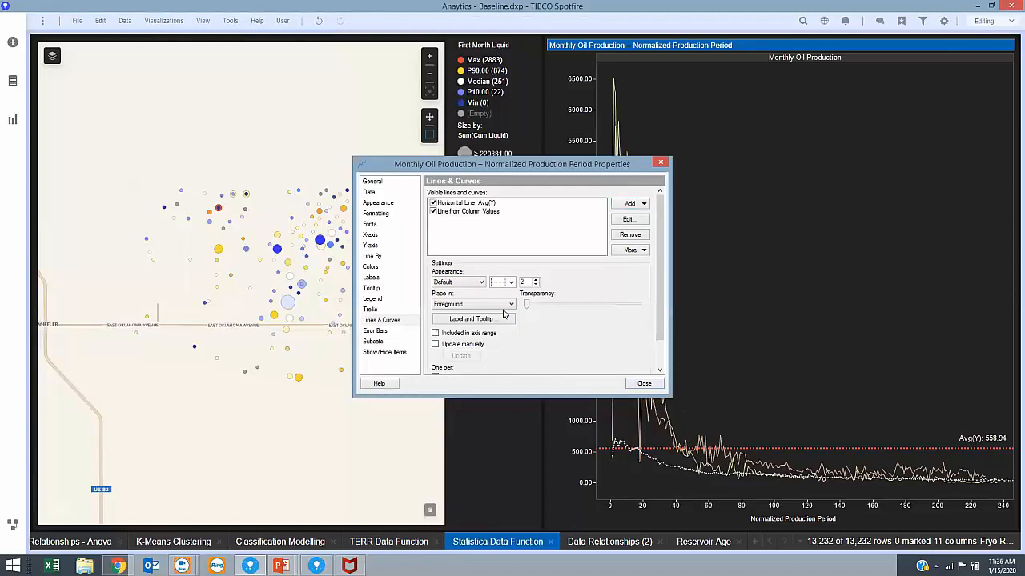
{"action": "left_click", "coordinate": [481, 282]}
{"action": "left_click", "coordinate": [472, 363]}
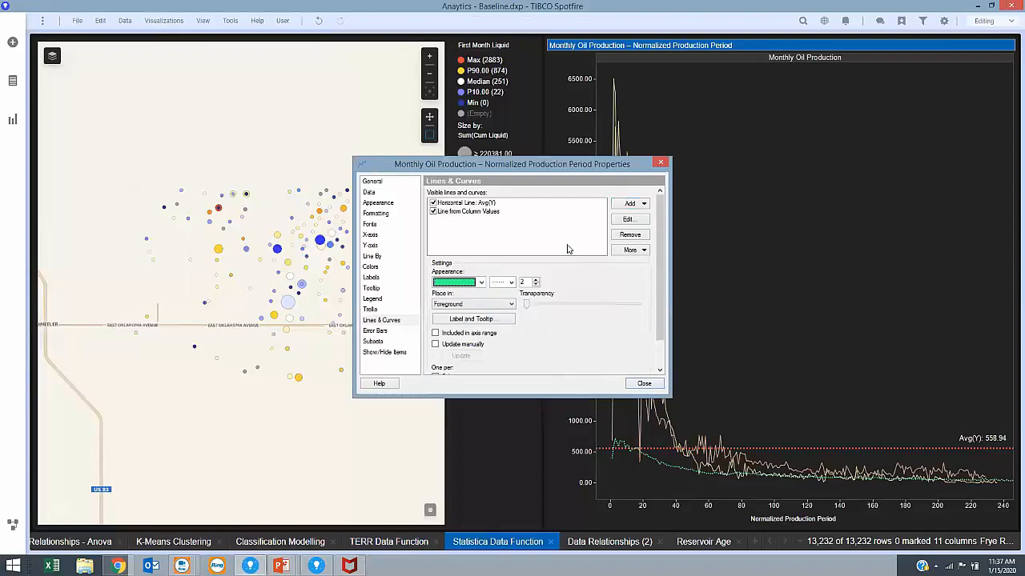
{"action": "left_click", "coordinate": [643, 384]}
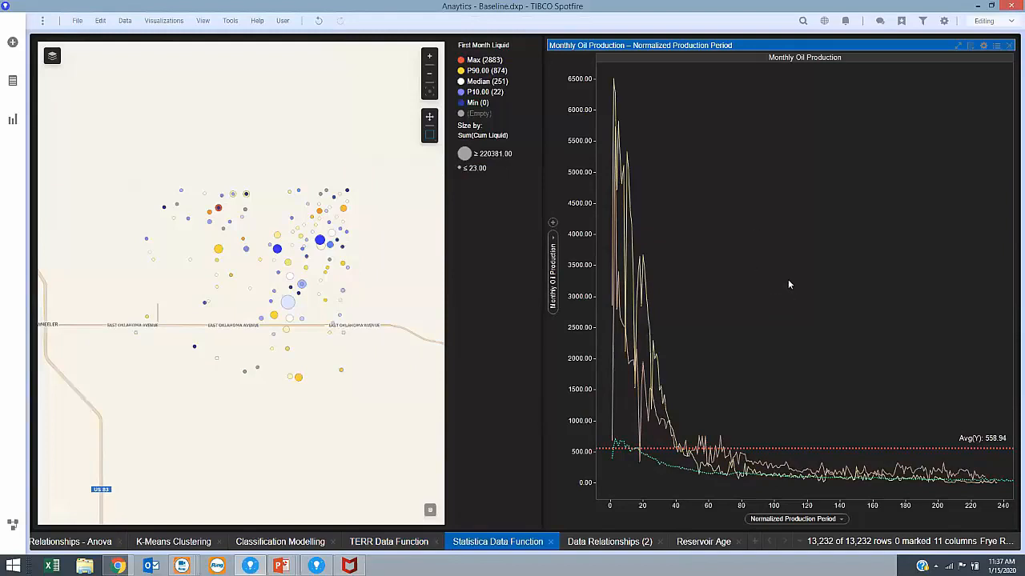
Step: Limit the Final Normalized DataA function's input to rows in Marking, and mark the largest well on the map
{"action": "left_click", "coordinate": [231, 20]}
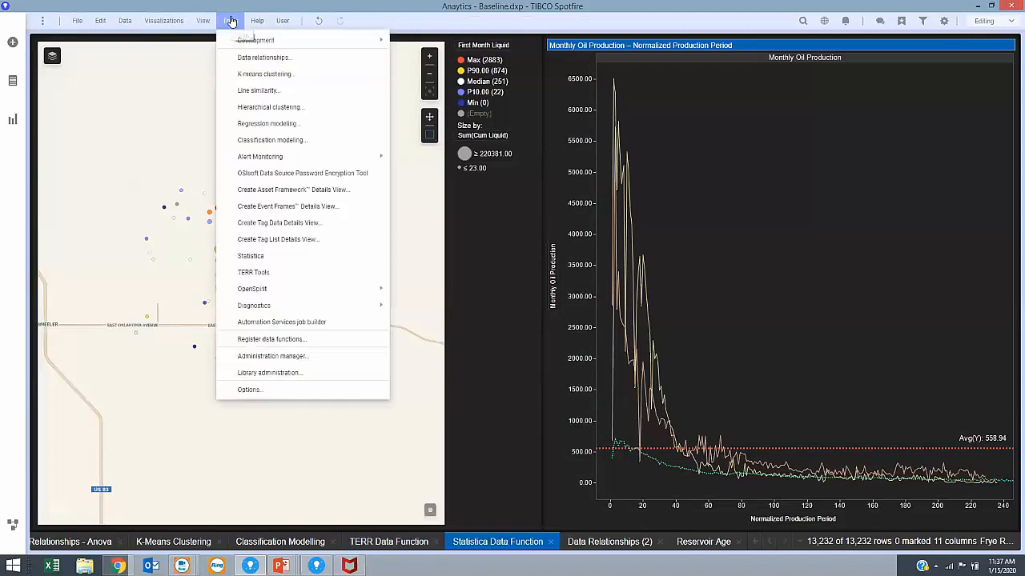
{"action": "left_click", "coordinate": [262, 258]}
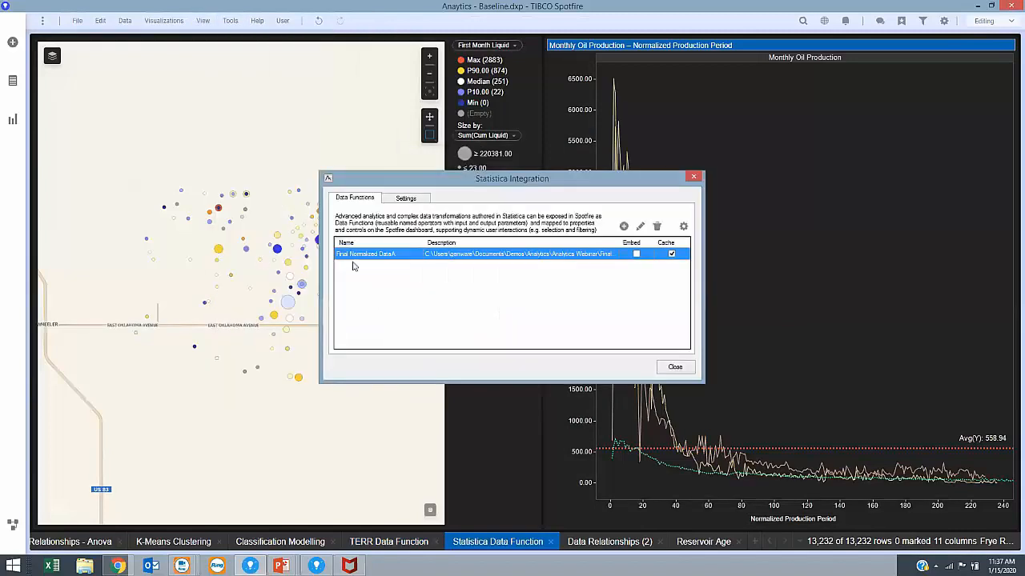
{"action": "left_click", "coordinate": [683, 227]}
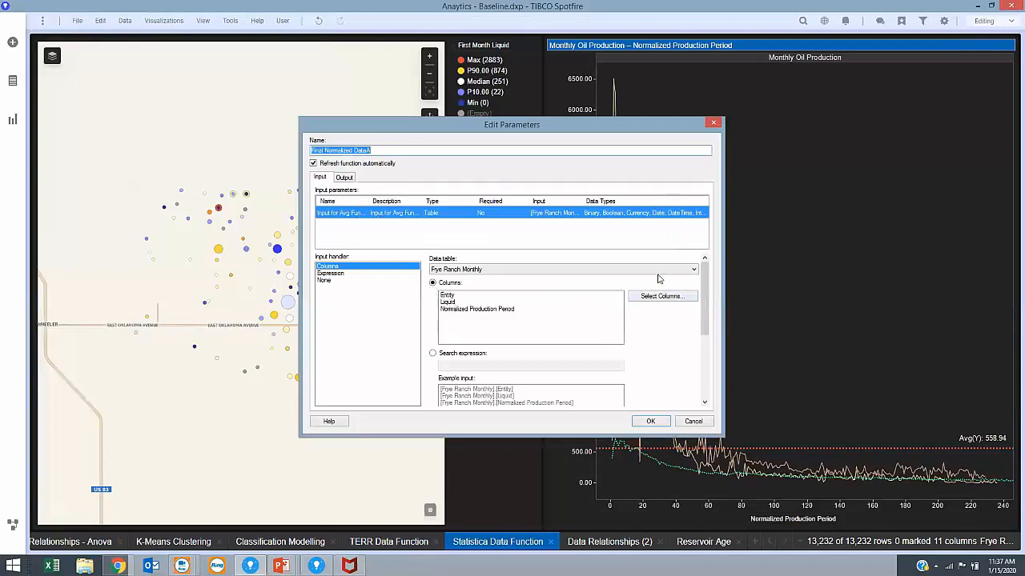
{"action": "left_click_drag", "start_coordinate": [708, 276], "coordinate": [712, 355]}
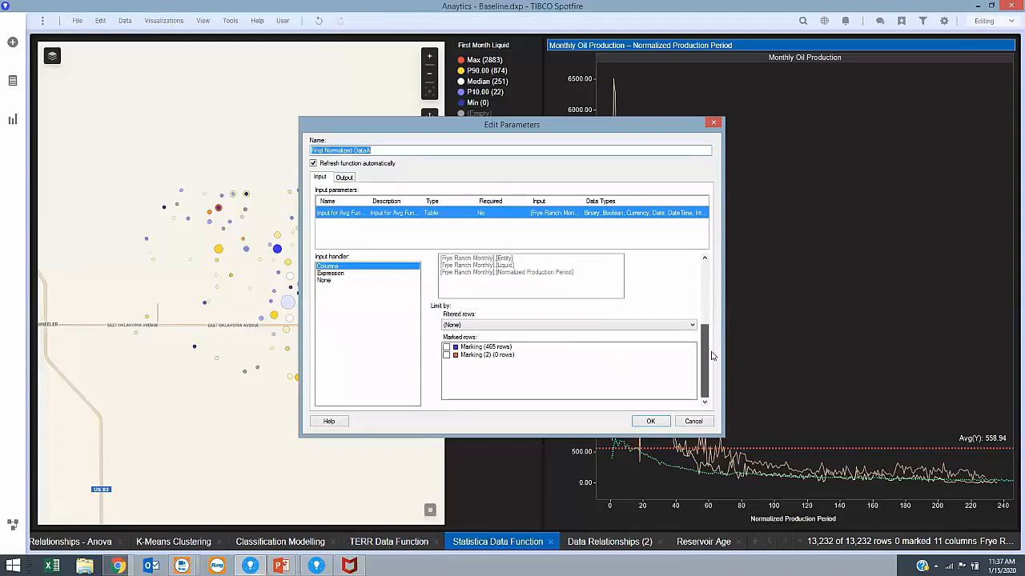
{"action": "left_click", "coordinate": [446, 347]}
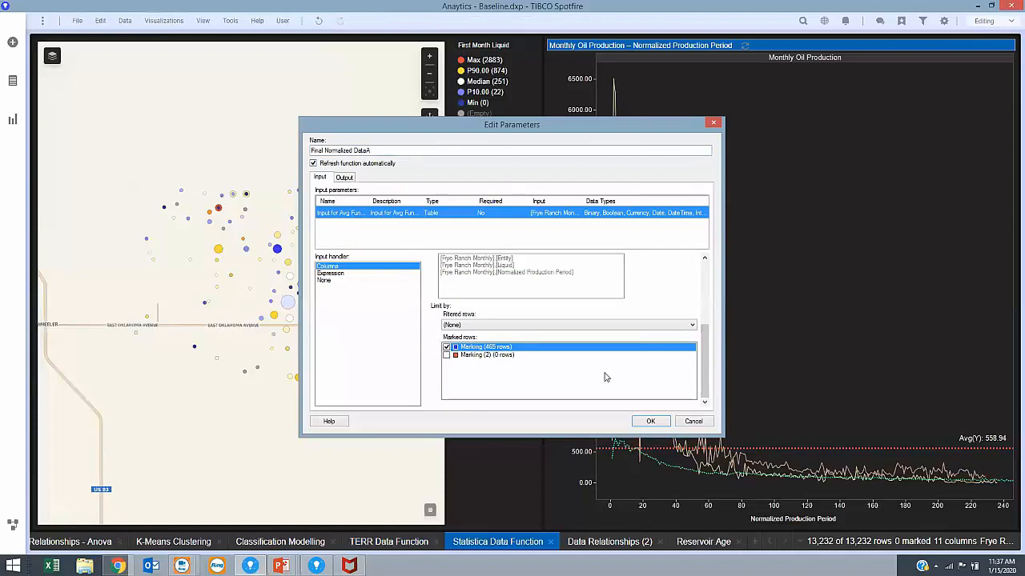
{"action": "left_click", "coordinate": [651, 422]}
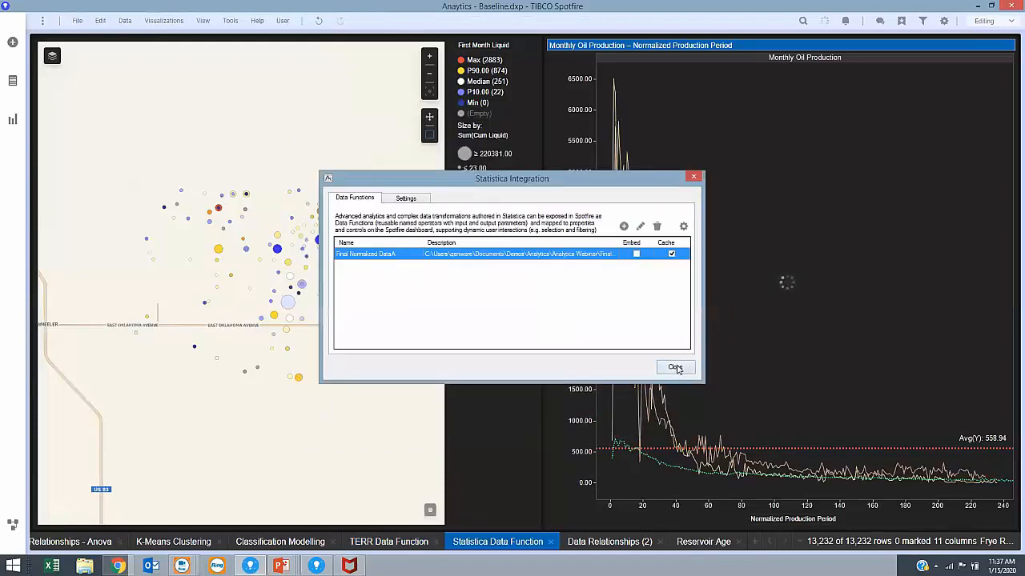
{"action": "left_click", "coordinate": [676, 367]}
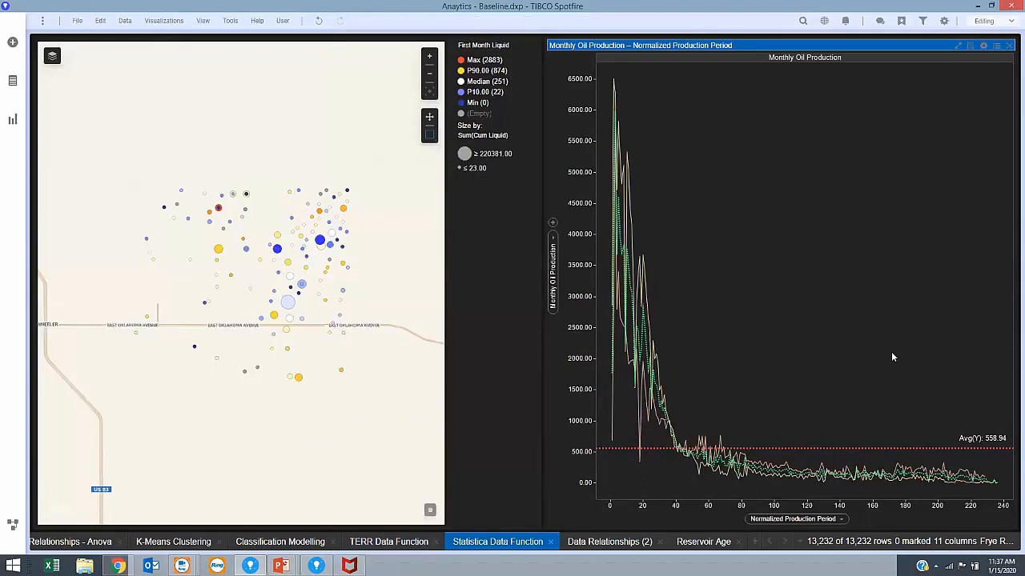
{"action": "left_click", "coordinate": [289, 304]}
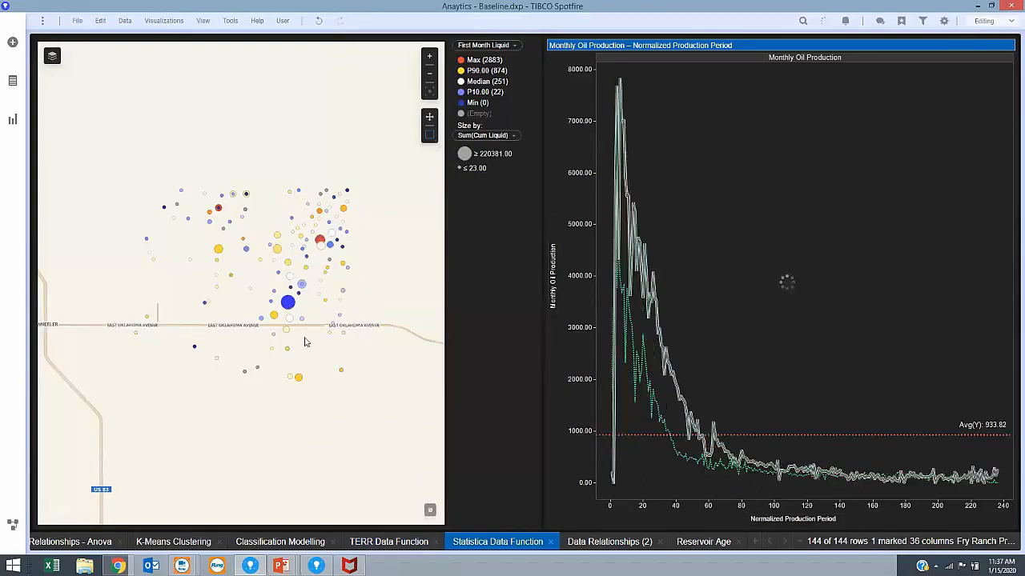
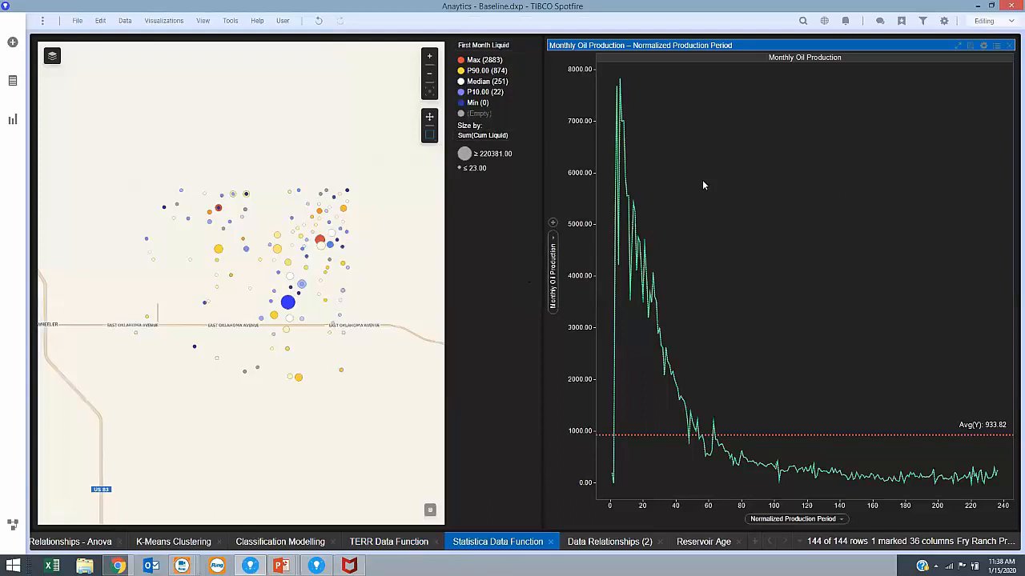
Step: Switch to the DCA Spotfire v5 TC analysis and reset the marking on the Map for Production Analysis page
{"action": "key", "text": "alt+Tab"}
{"action": "key", "text": "alt+Tab"}
{"action": "key", "text": "alt+Tab"}
{"action": "key", "text": "alt+Tab"}
{"action": "key", "text": "alt+Tab"}
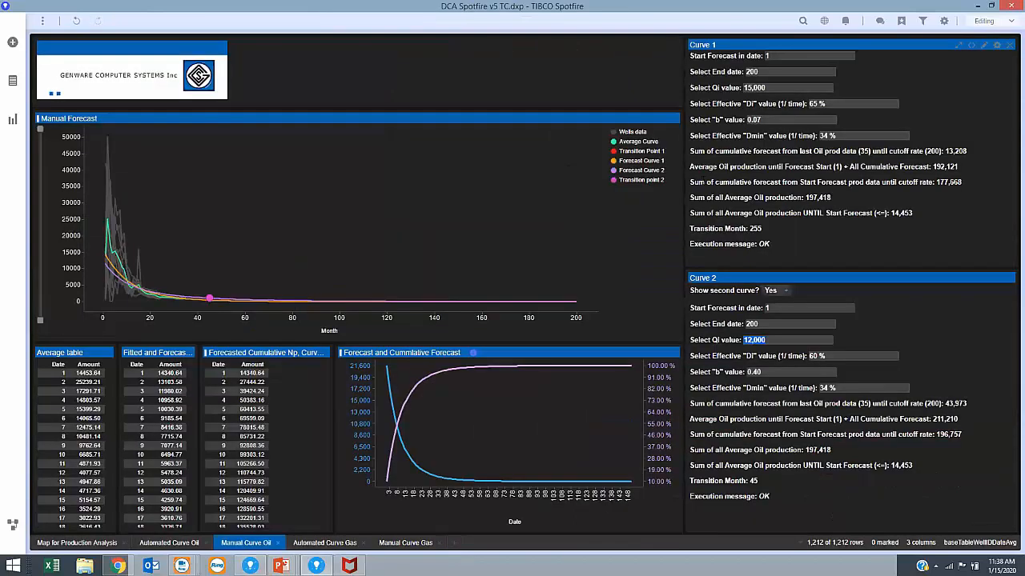
{"action": "left_click", "coordinate": [66, 545]}
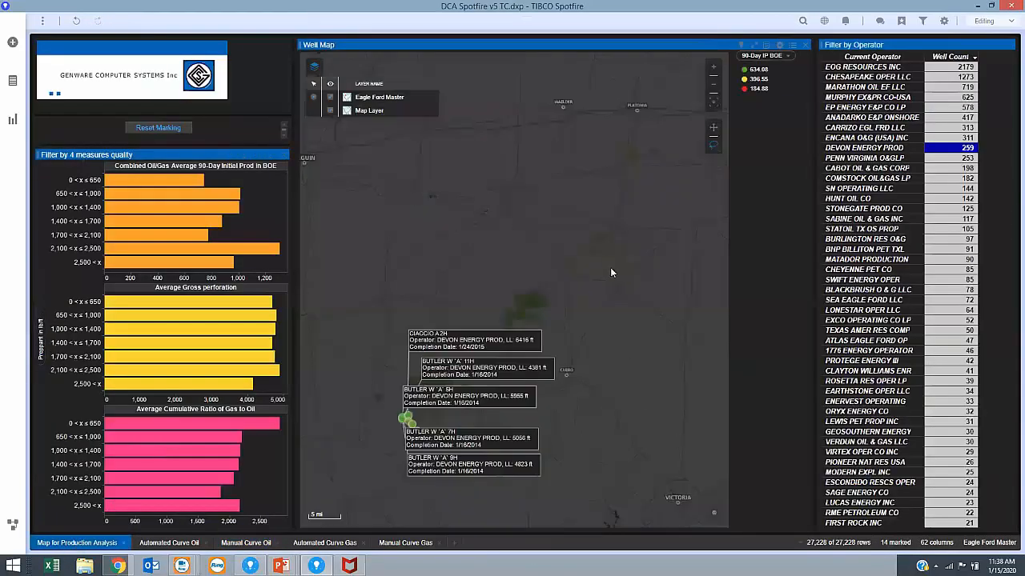
{"action": "left_click", "coordinate": [157, 128]}
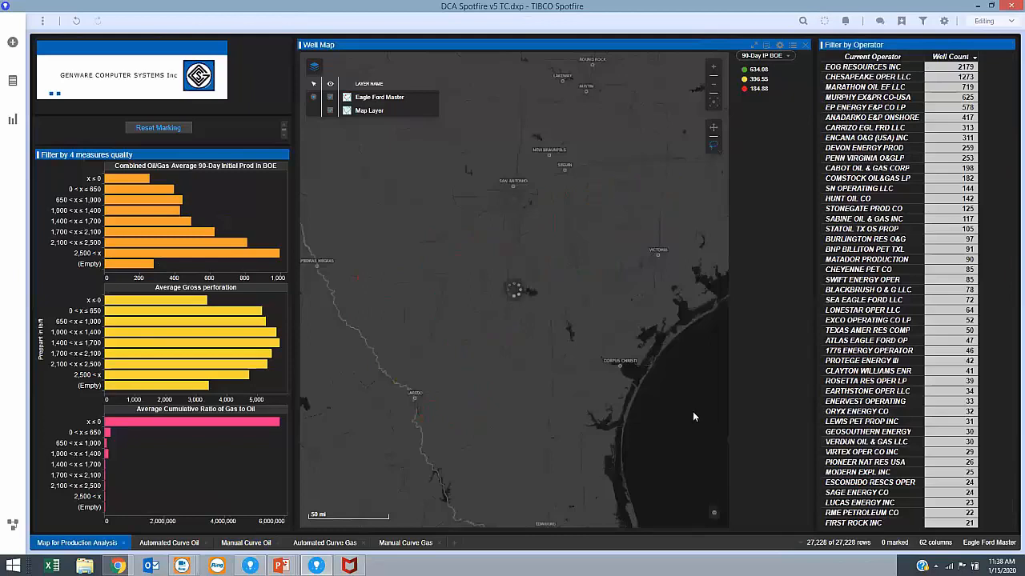
Step: Filter the well map to operator DEVON ENERGY PROD and mark the small cluster of wells at its southwestern end
{"action": "left_click", "coordinate": [961, 149]}
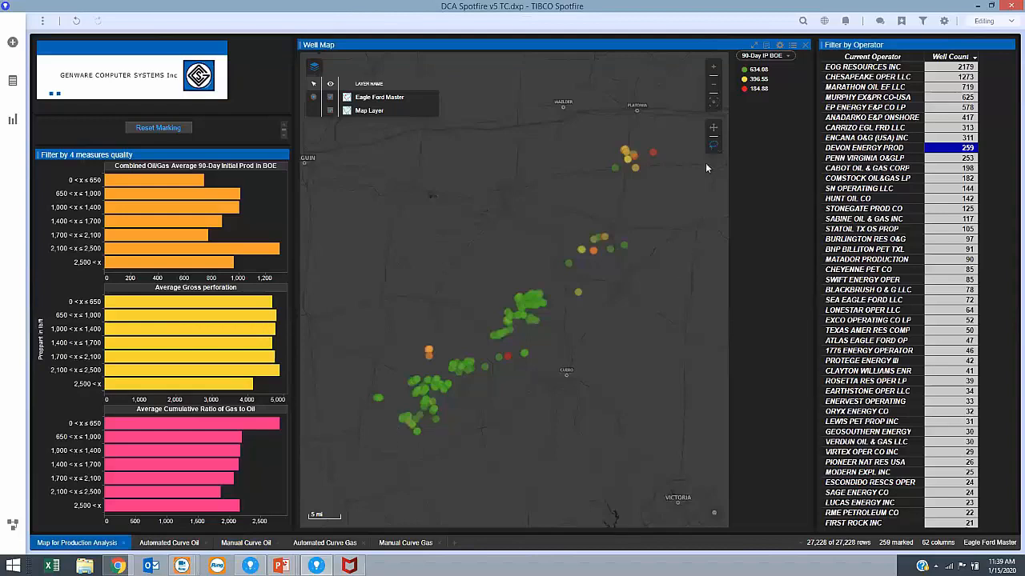
{"action": "mouse_move", "coordinate": [403, 433]}
{"action": "left_mouse_down"}
{"action": "mouse_move", "coordinate": [426, 433]}
{"action": "mouse_move", "coordinate": [411, 443]}
{"action": "left_mouse_up"}
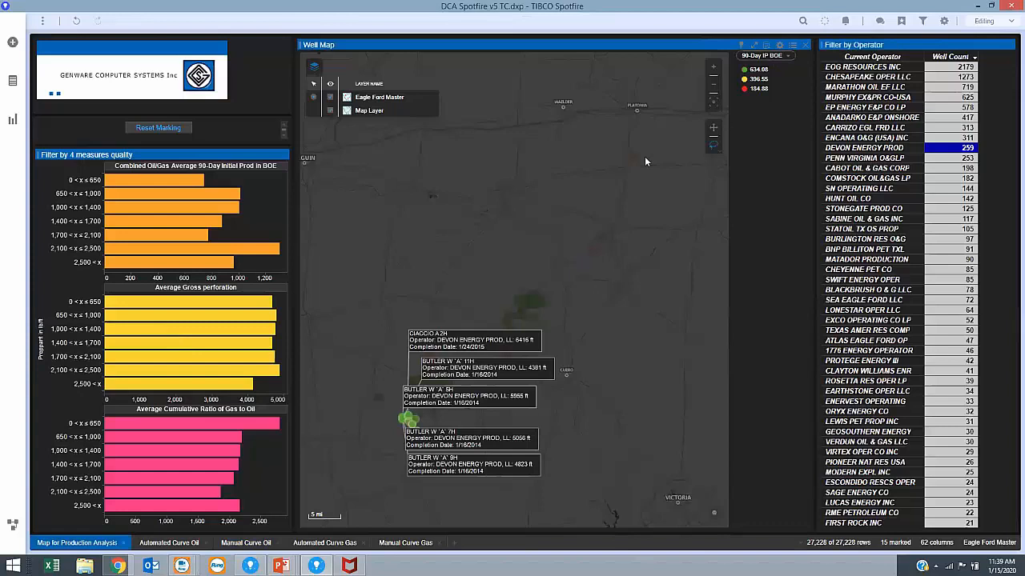
Step: Examine the best fit forecast for the marked wells on the Automated Curve Oil page
{"action": "left_click", "coordinate": [144, 544]}
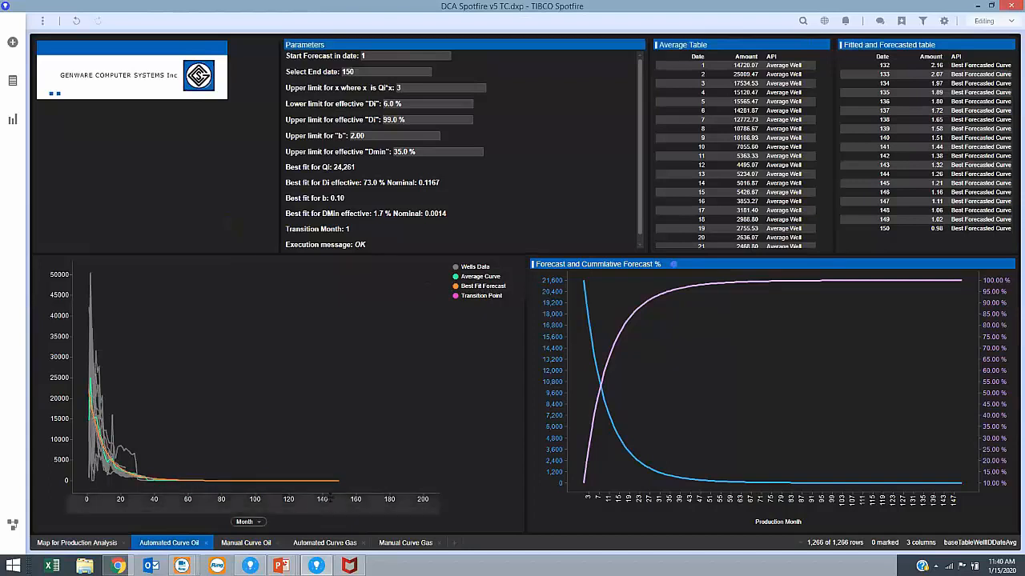
{"action": "mouse_move", "coordinate": [181, 481]}
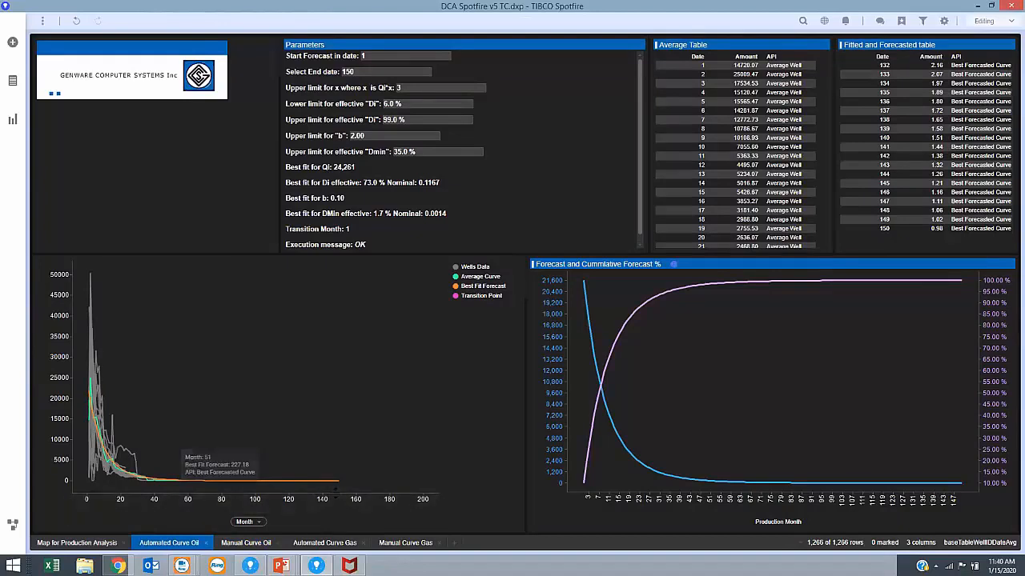
{"action": "mouse_move", "coordinate": [338, 485]}
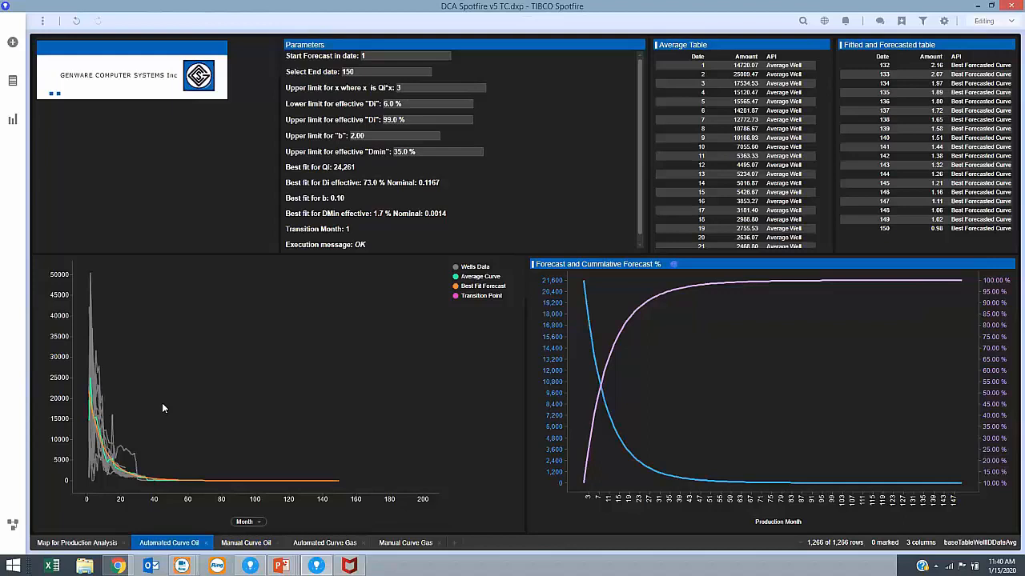
Step: Set the end date of Curve 1 to 150 on the Manual Curve Oil page
{"action": "left_click", "coordinate": [241, 542]}
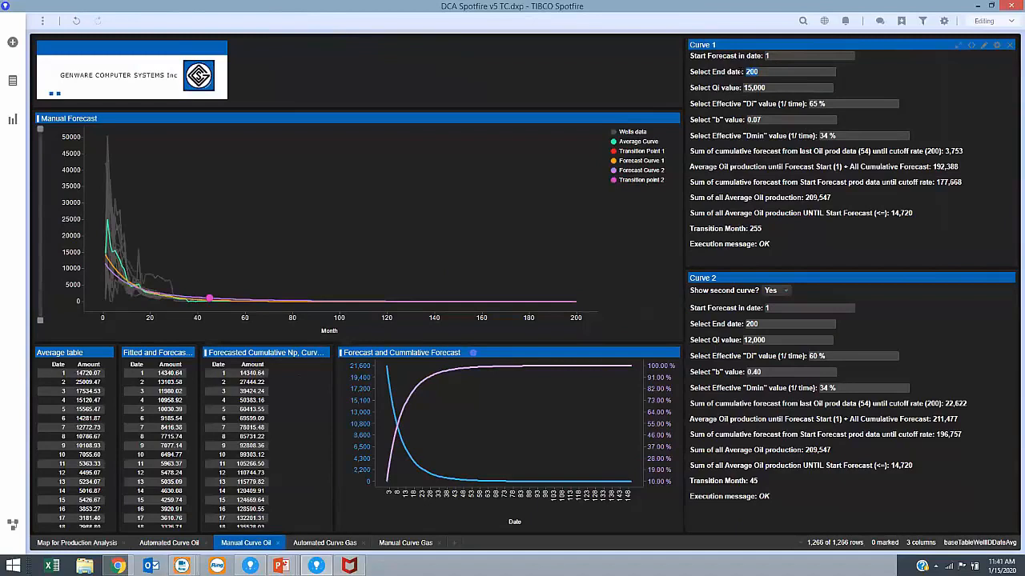
{"action": "type", "text": "150"}
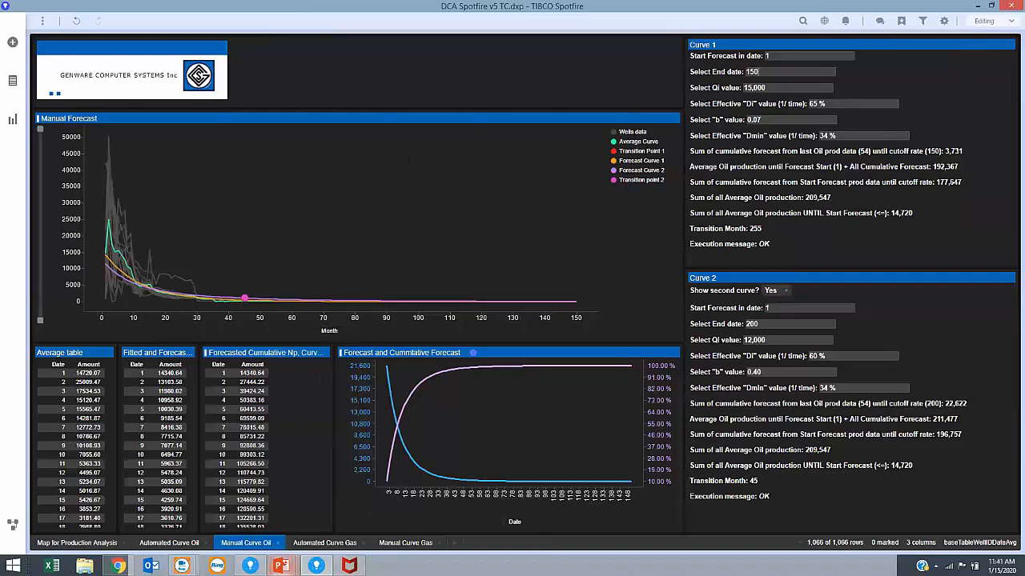
Step: Switch to the Analytics Webinar slide show in PowerPoint and advance from the Demo slide
{"action": "mouse_move", "coordinate": [281, 566]}
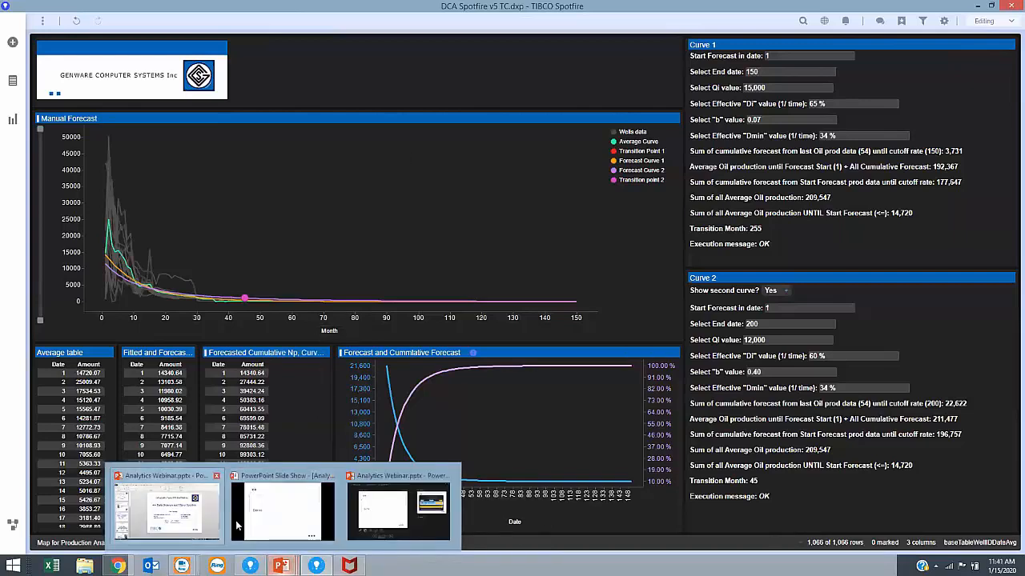
{"action": "left_click", "coordinate": [383, 522]}
{"action": "key", "text": "Right"}
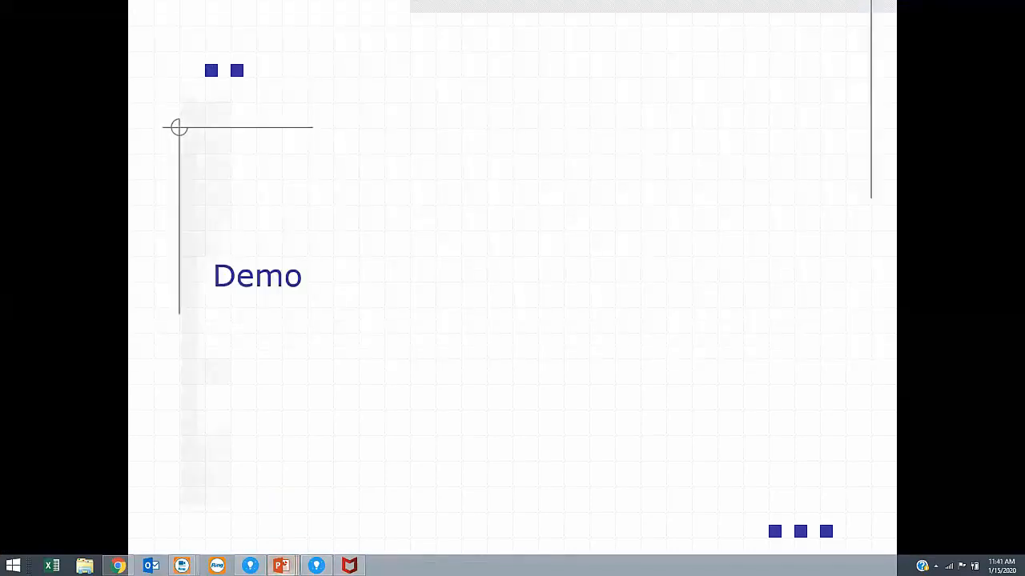